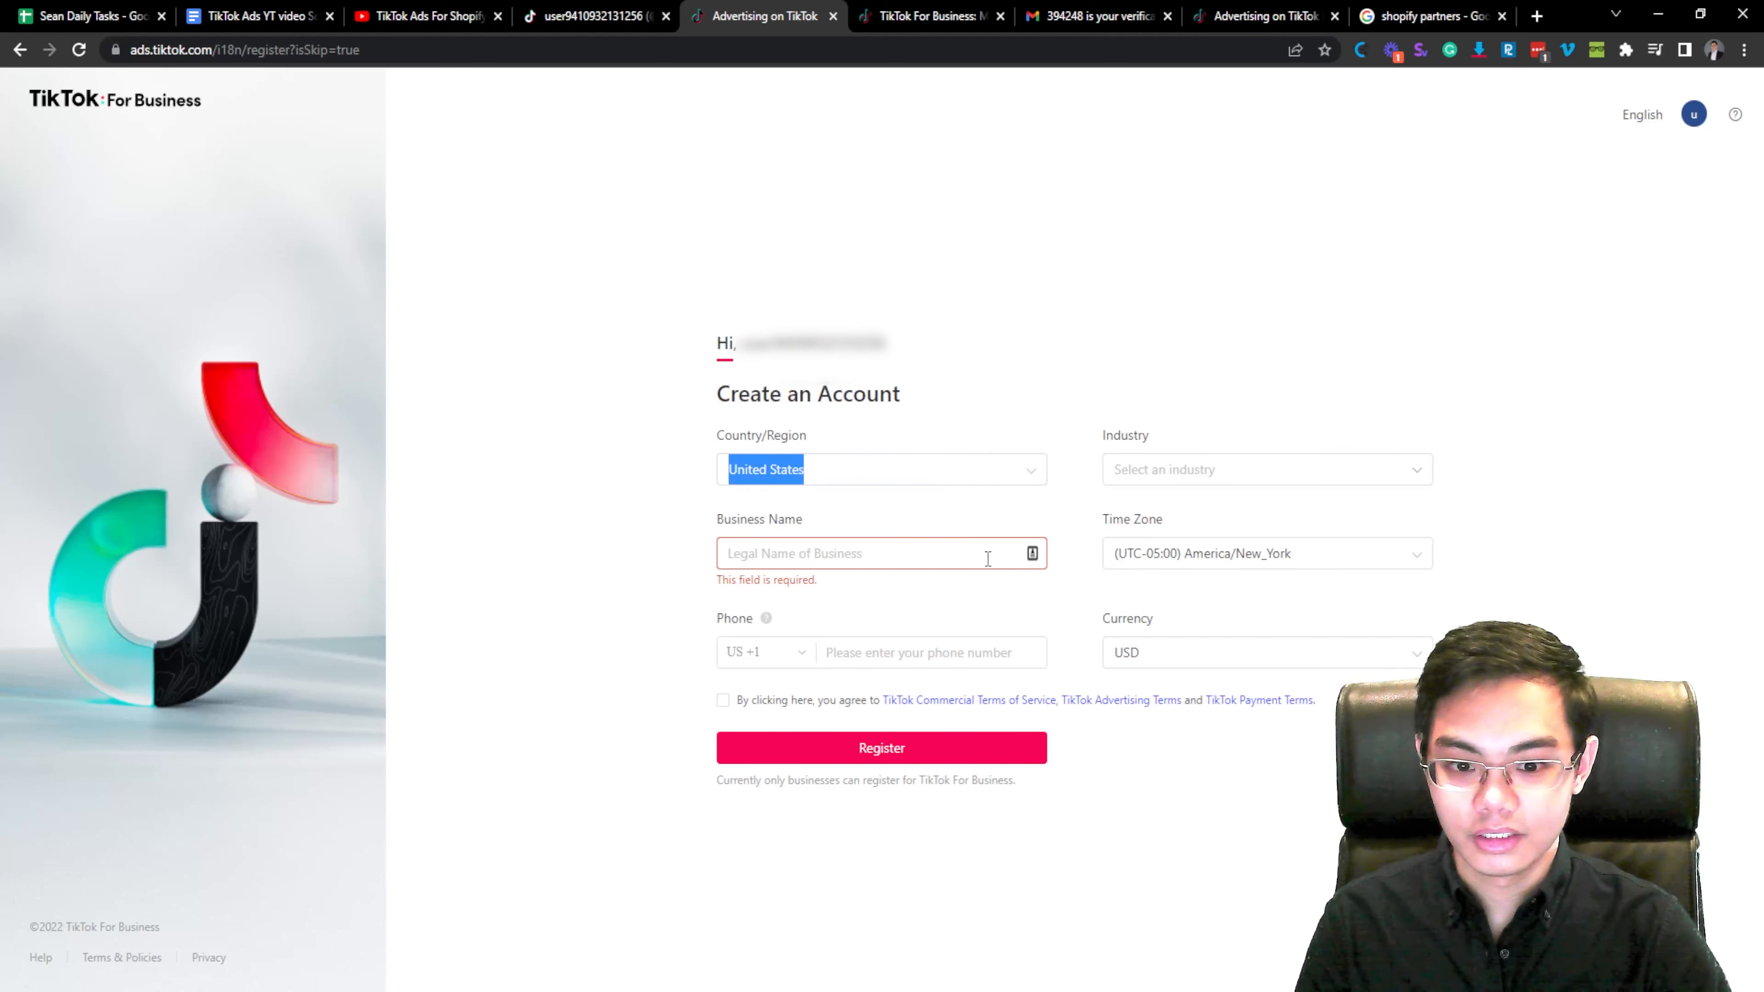
pyautogui.click(1244, 471)
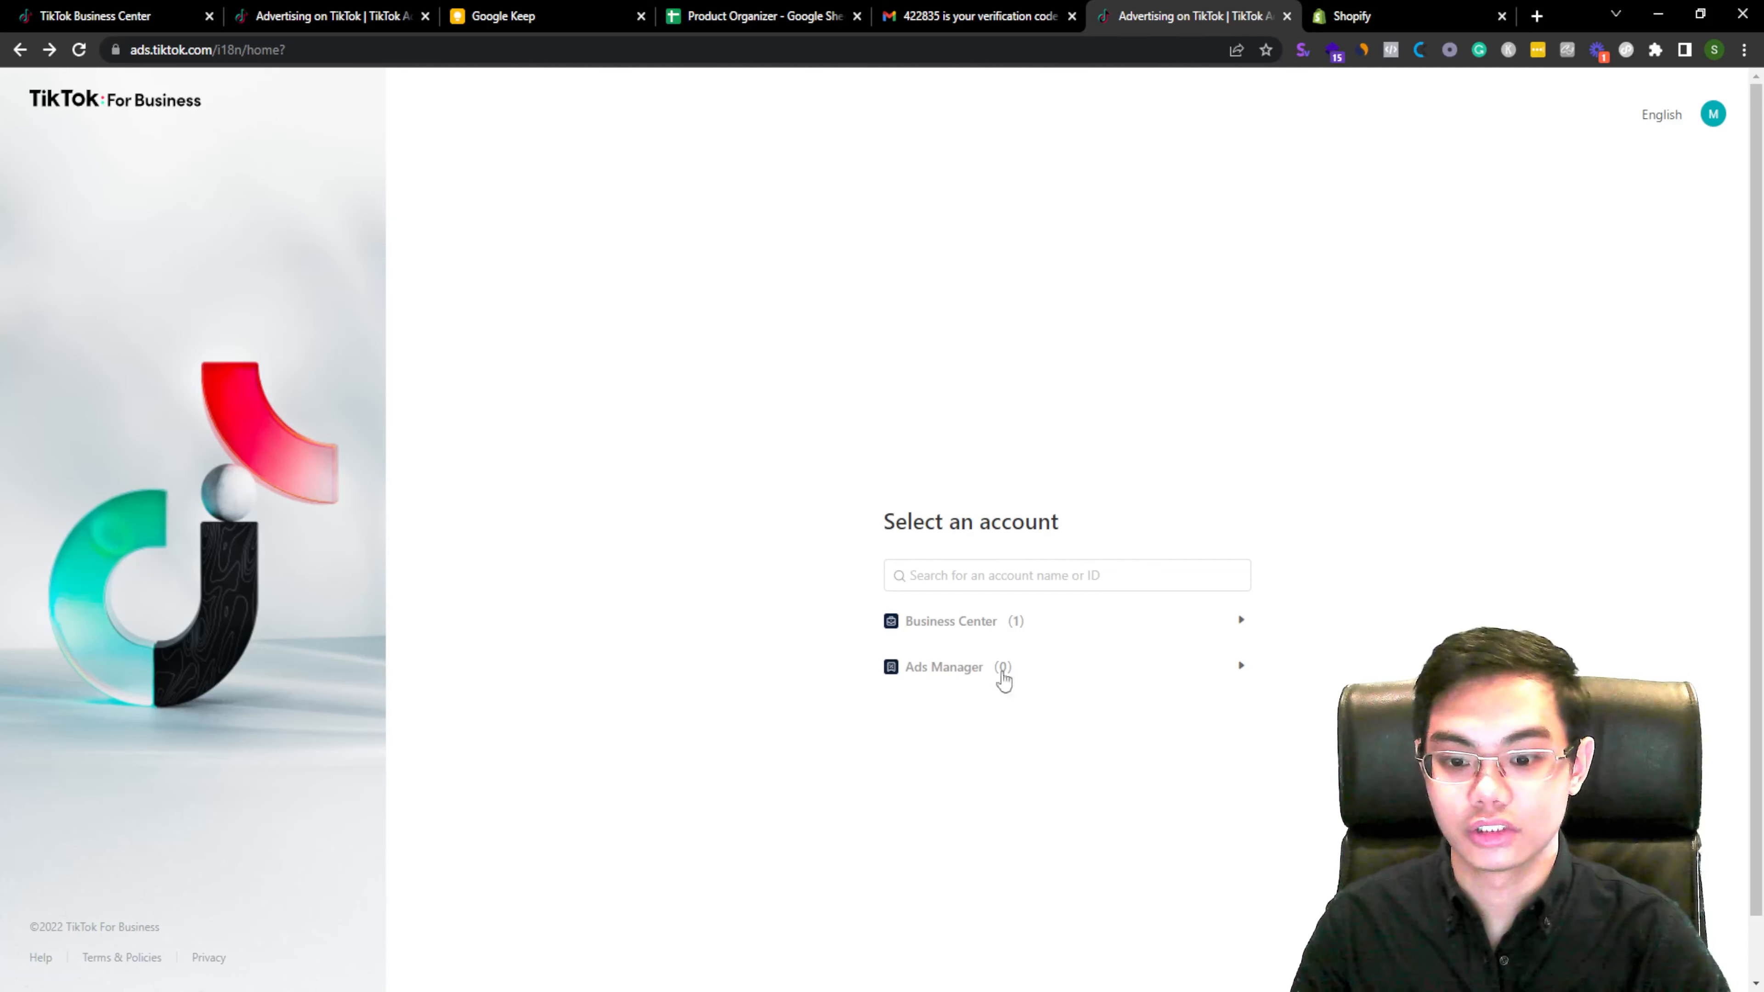
# Step: Switch to the Shopify store admin and open the Shopify App Store from the Apps section
pyautogui.click(1352, 16)
pyautogui.click(413, 642)
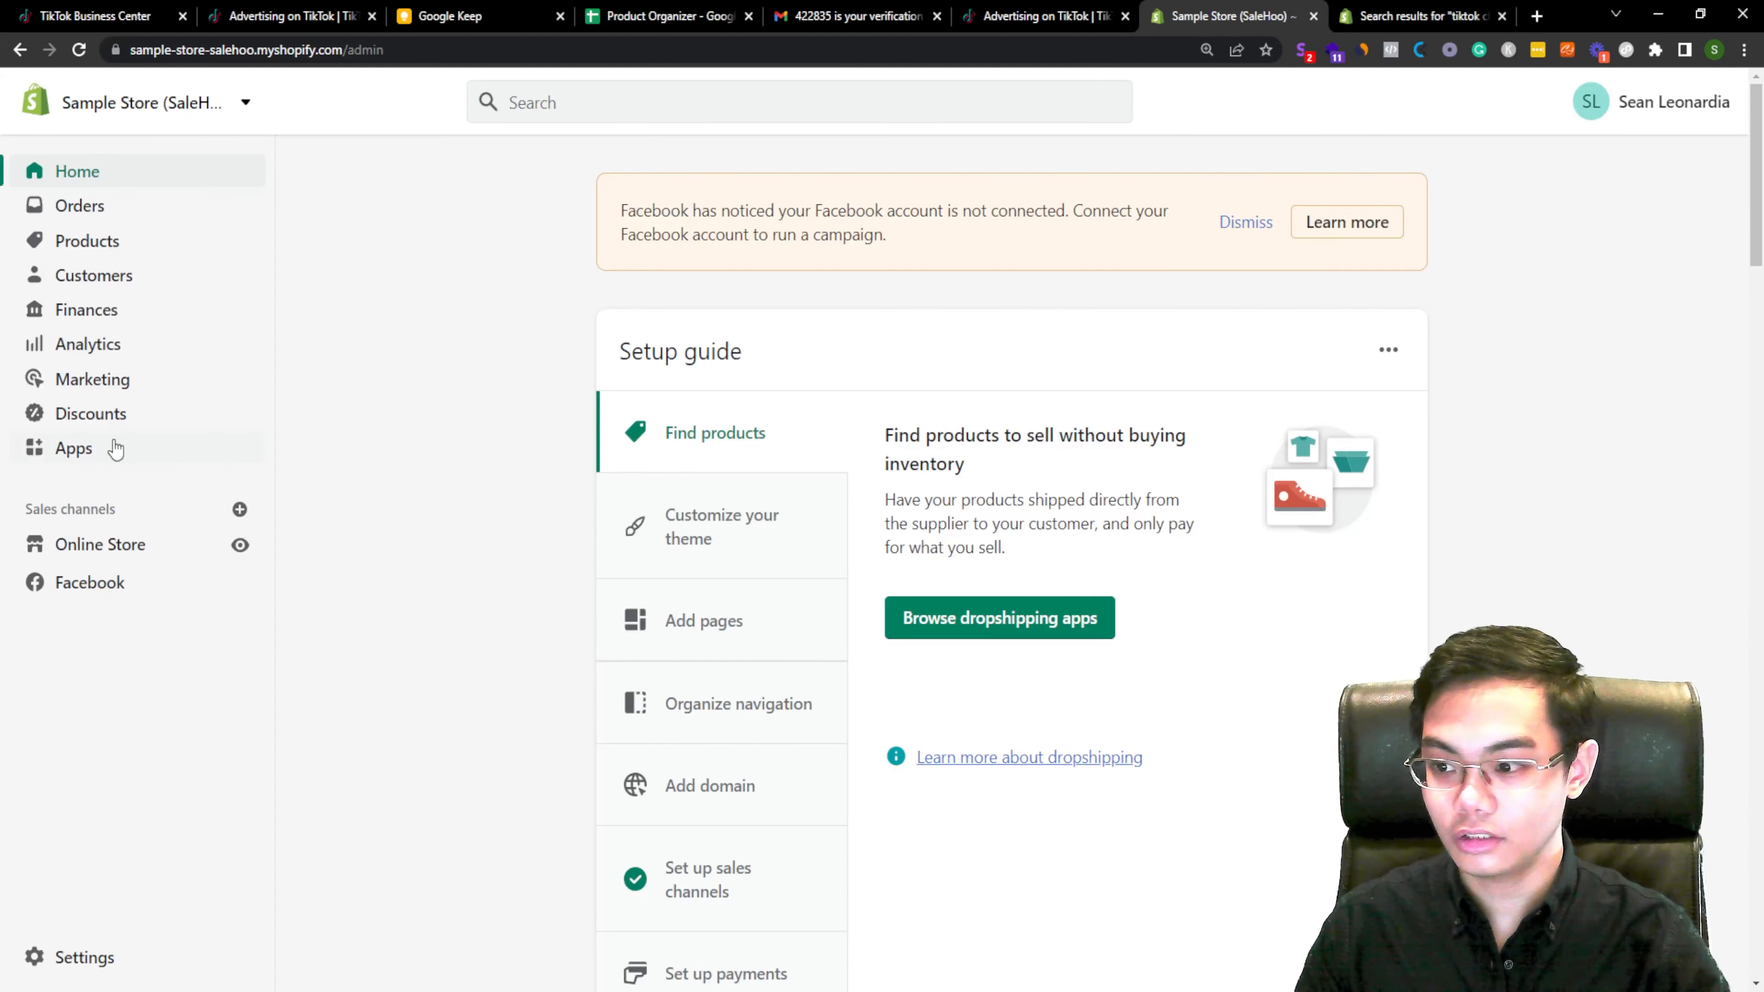
pyautogui.click(115, 448)
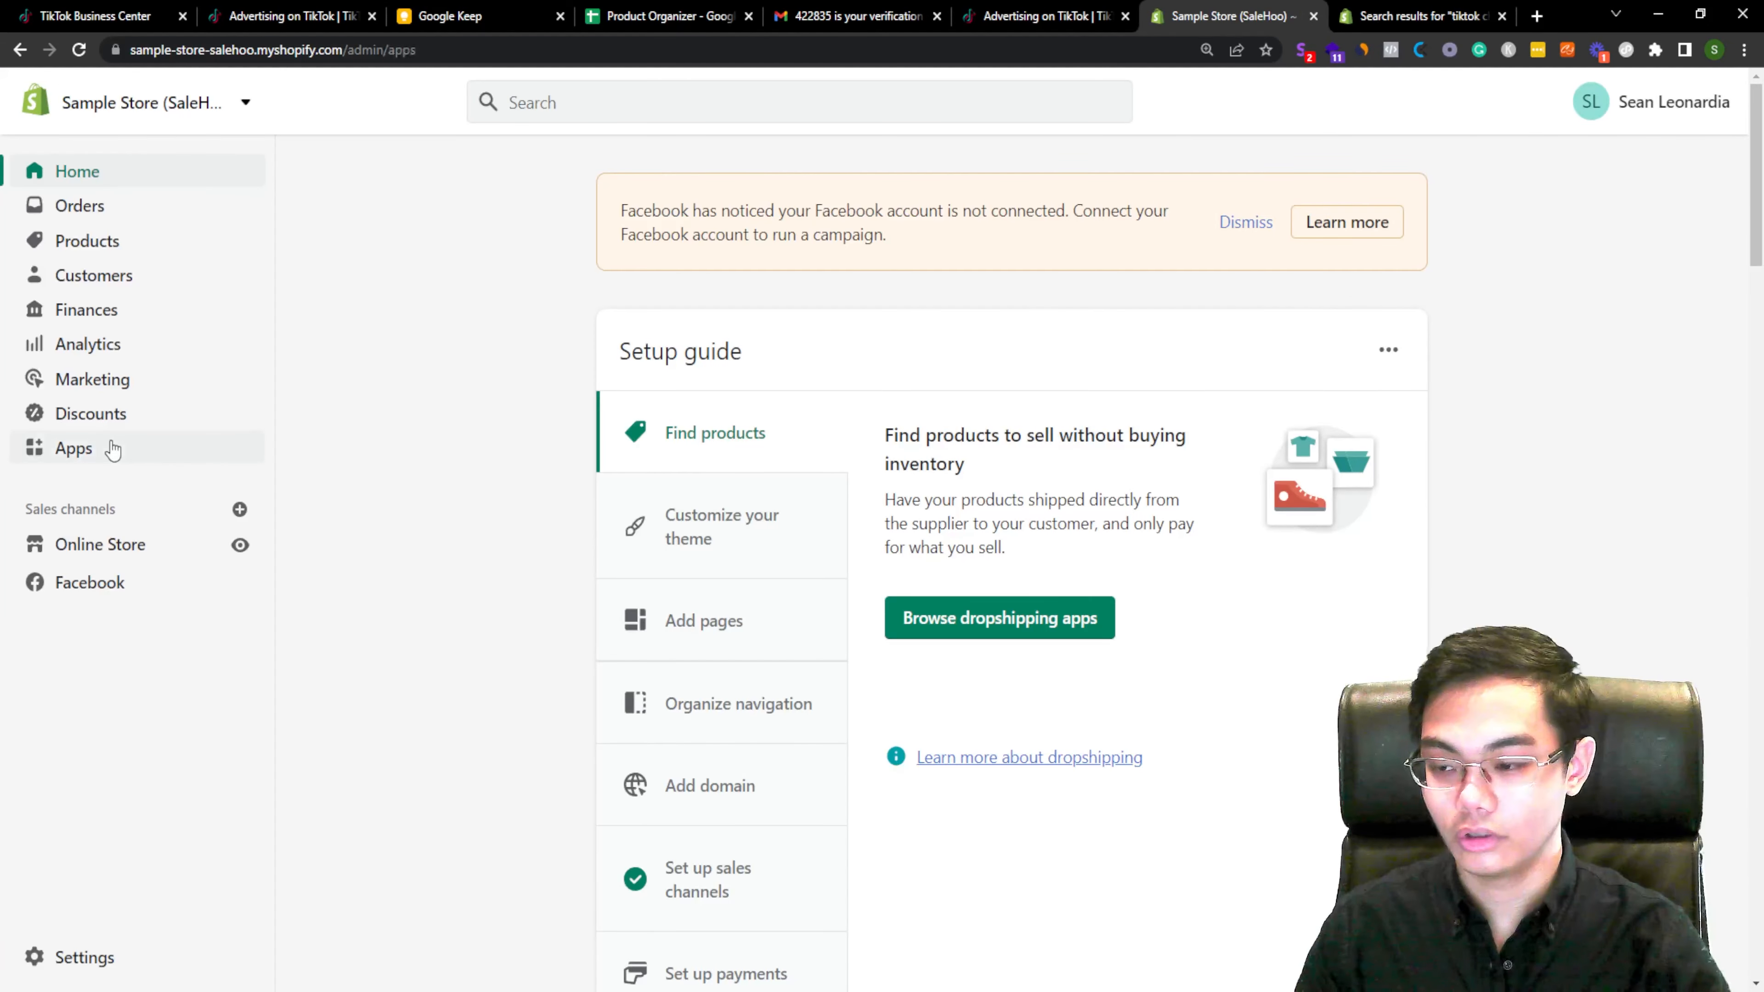
pyautogui.click(1362, 525)
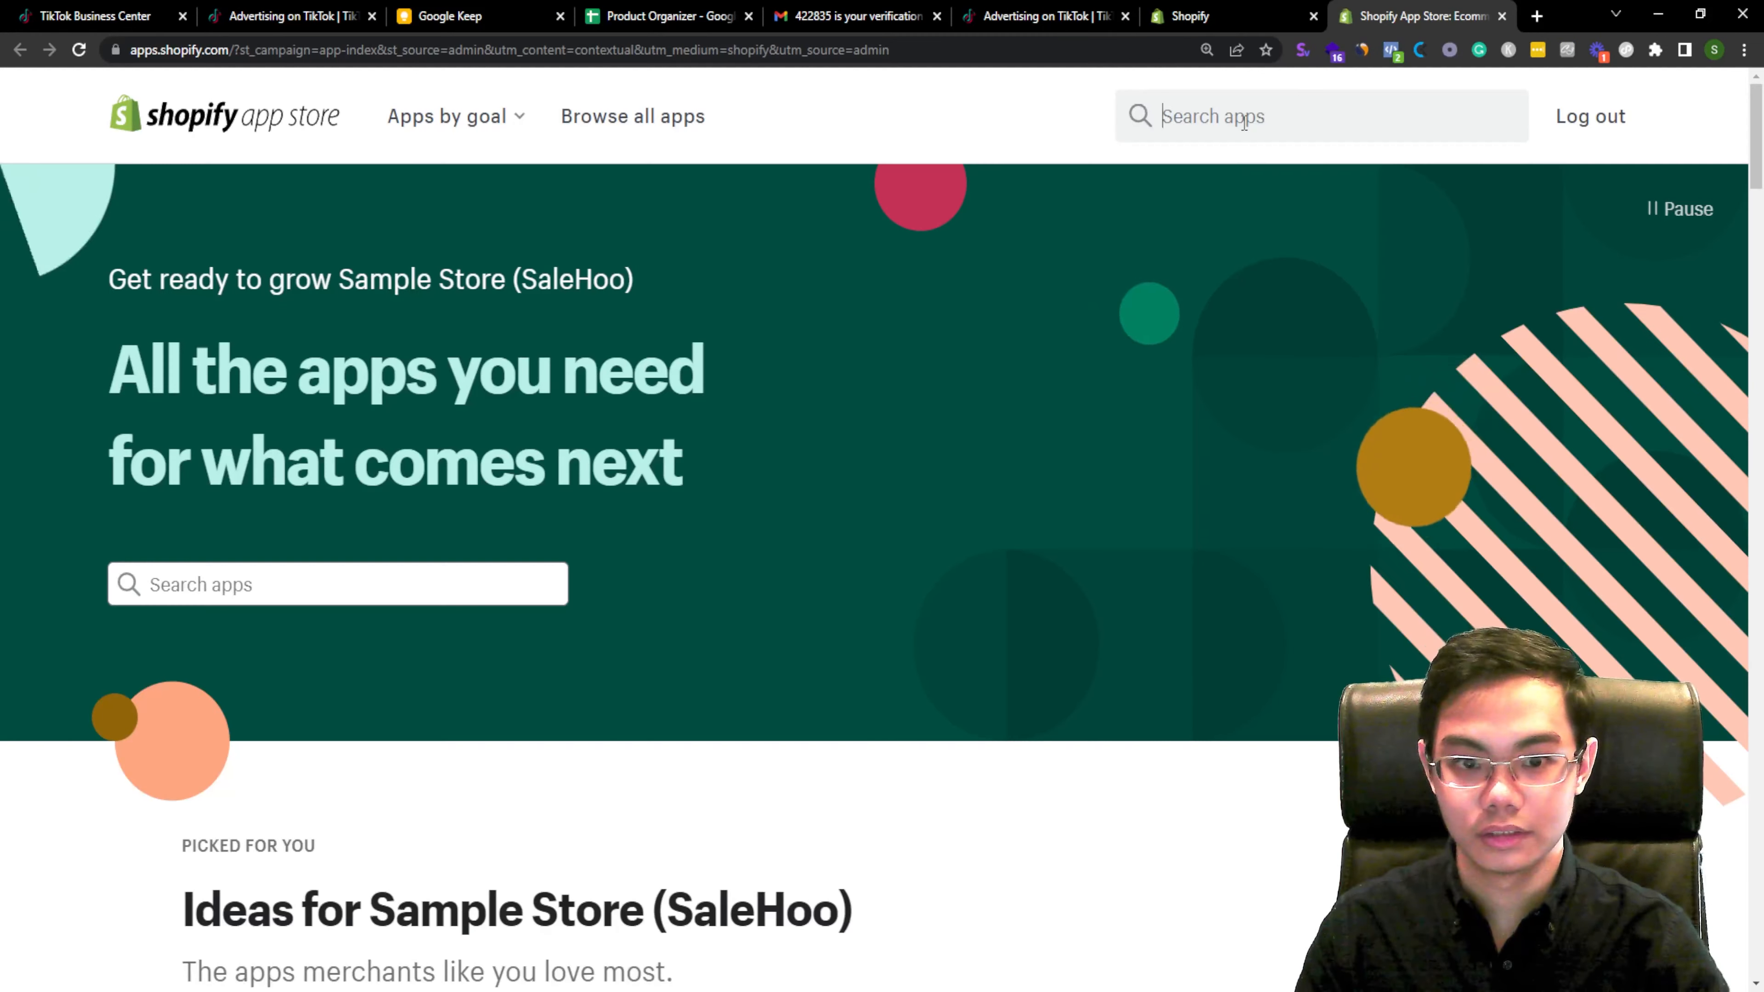
# Step: Search the Shopify App Store for tiktok channel
pyautogui.click(1244, 122)
pyautogui.write('tiktok')
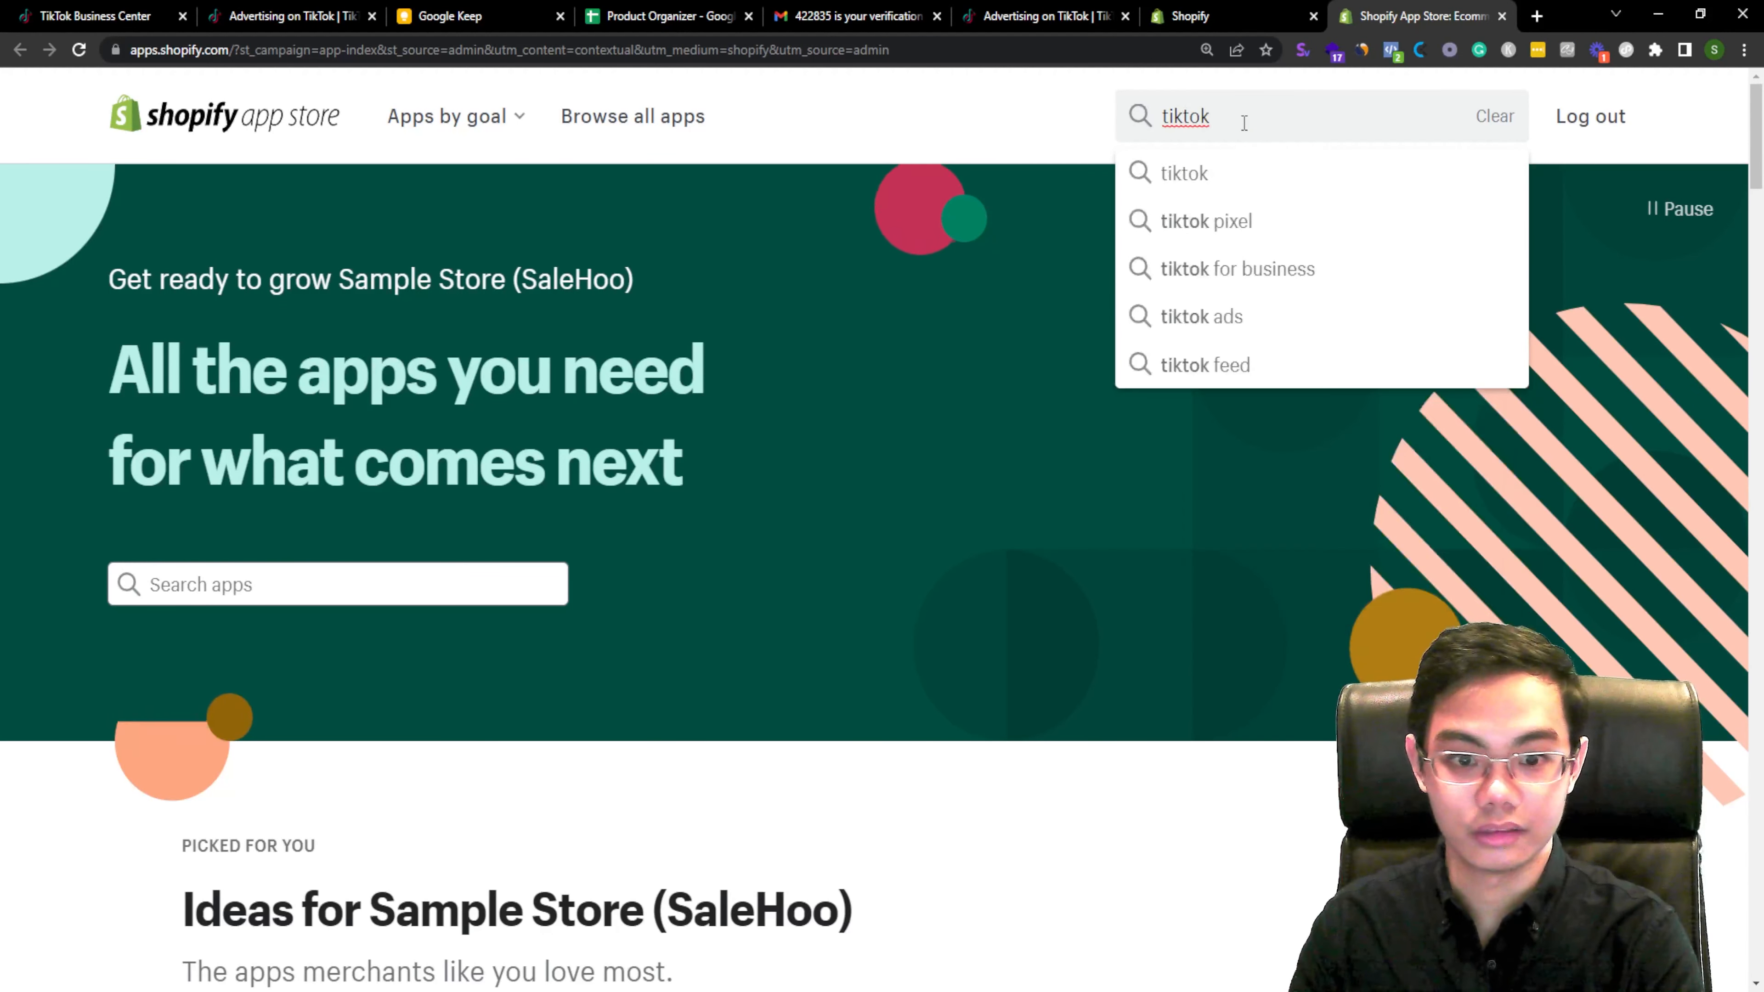
pyautogui.write(' channel')
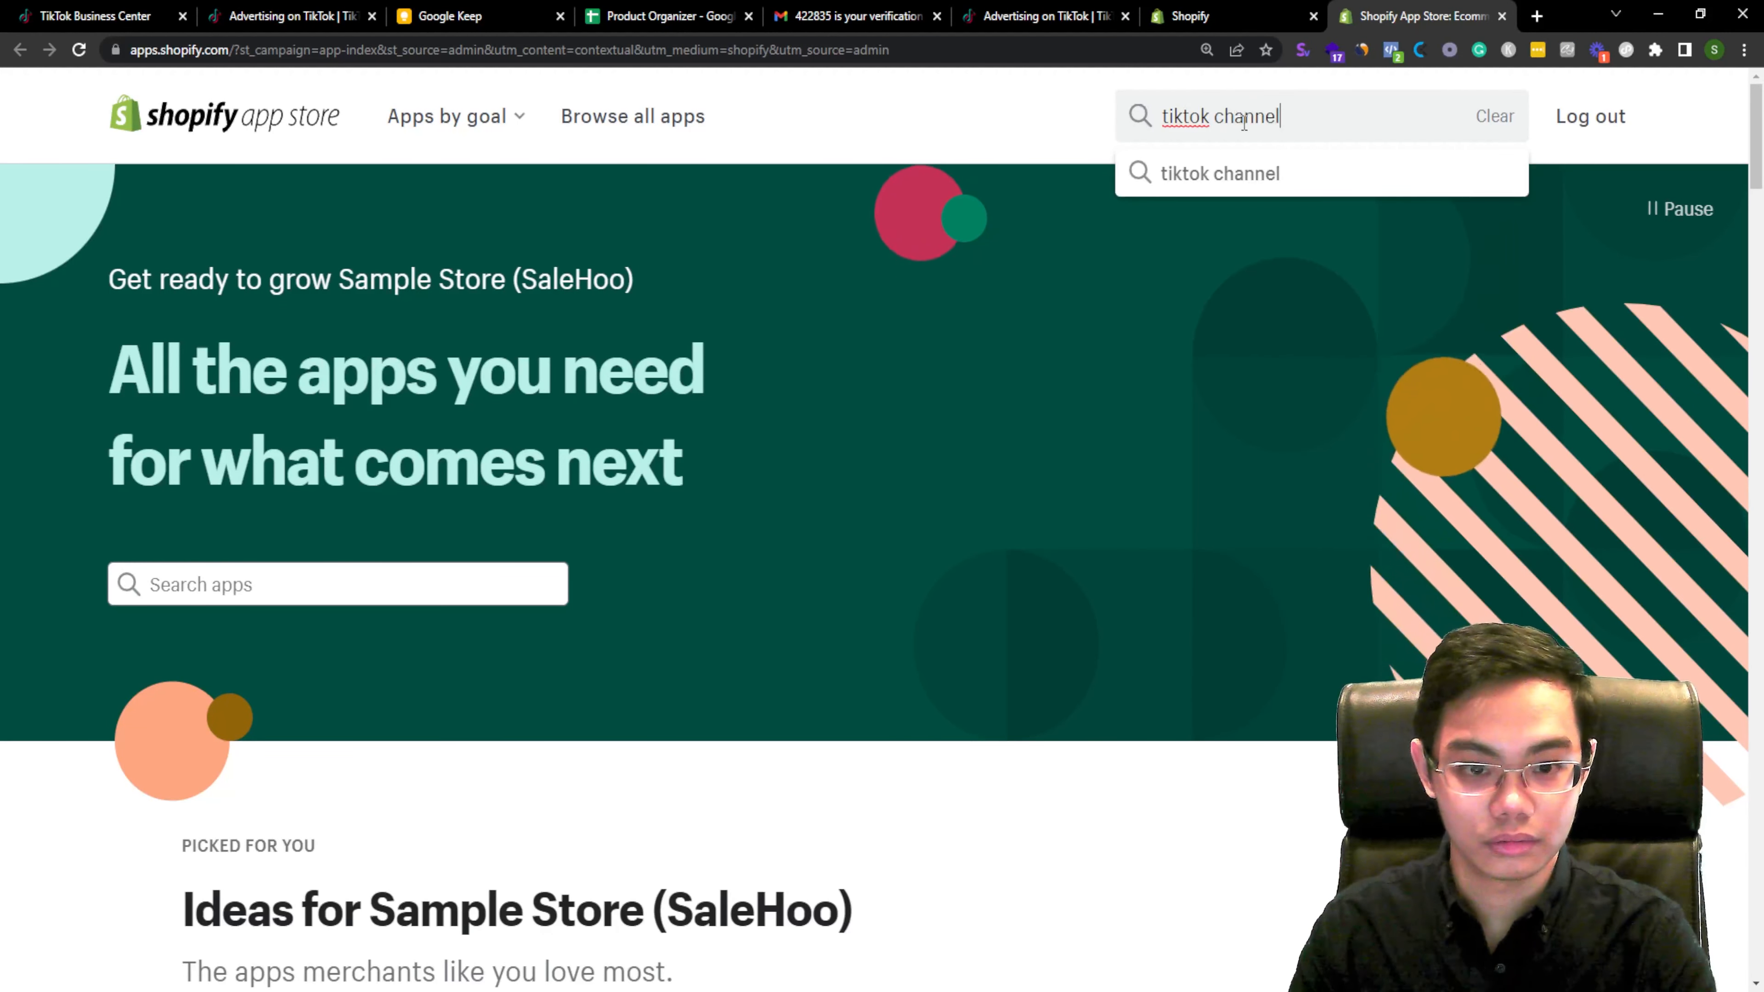
pyautogui.press('Return')
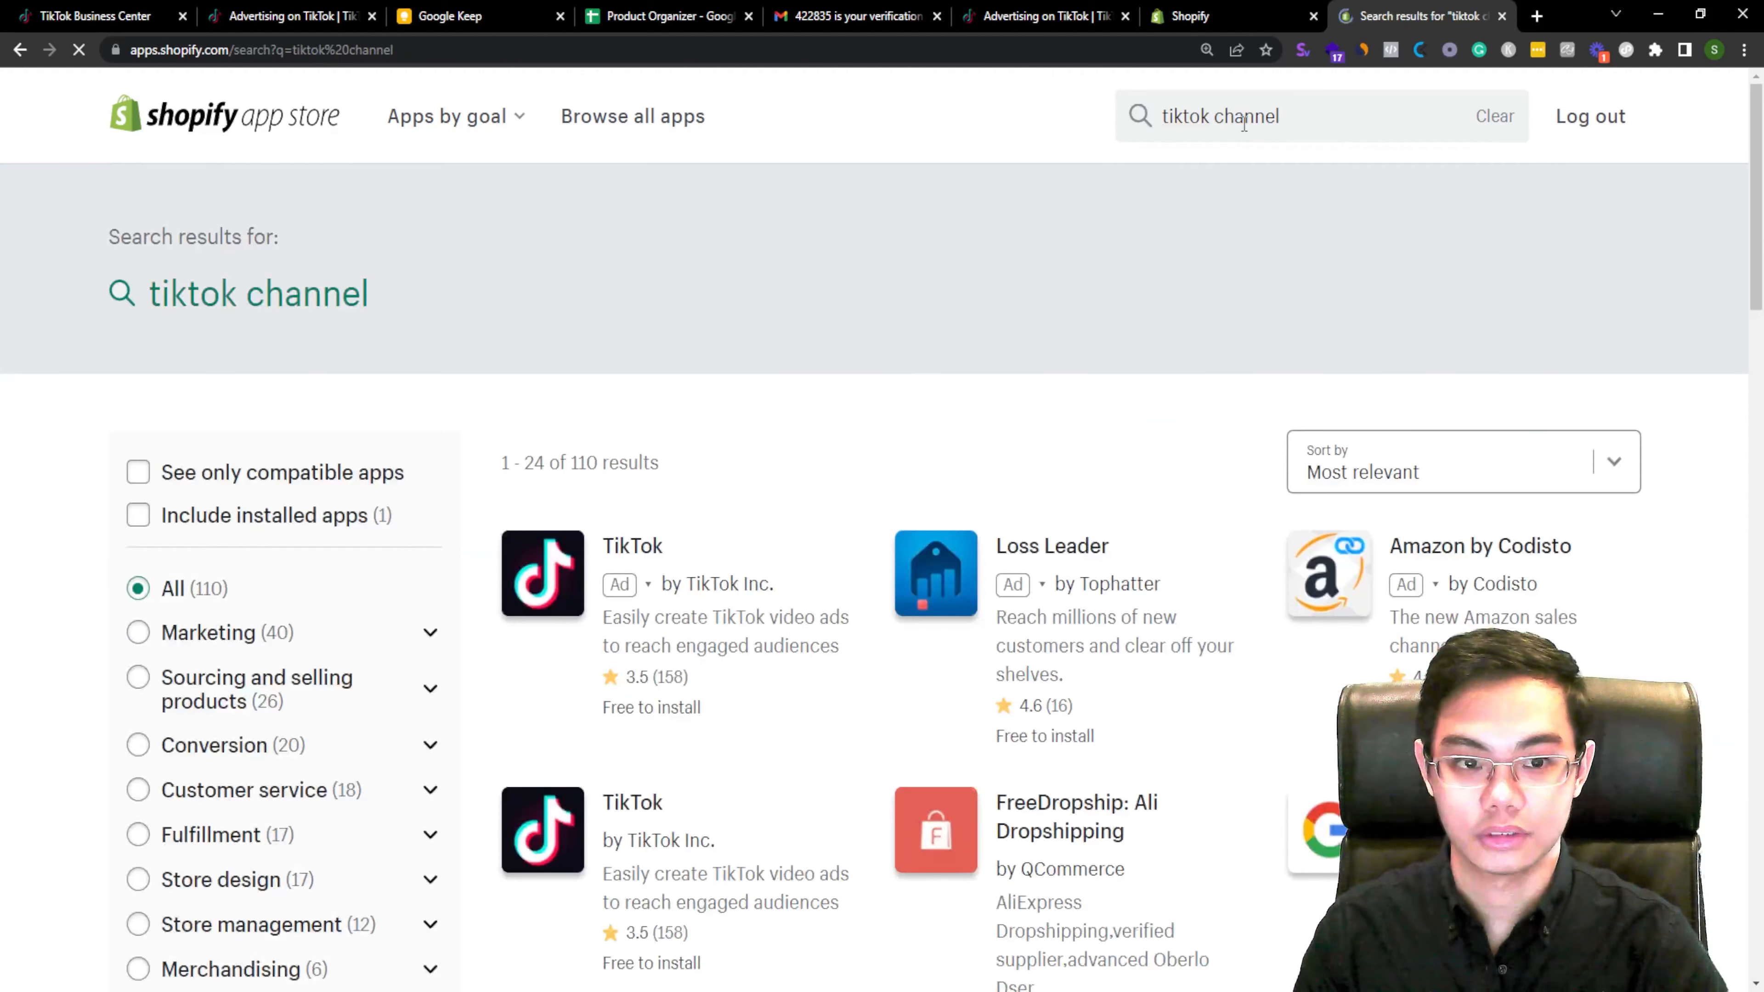
# Step: Open the TikTok app by TikTok Inc. and add it to the store
pyautogui.click(555, 604)
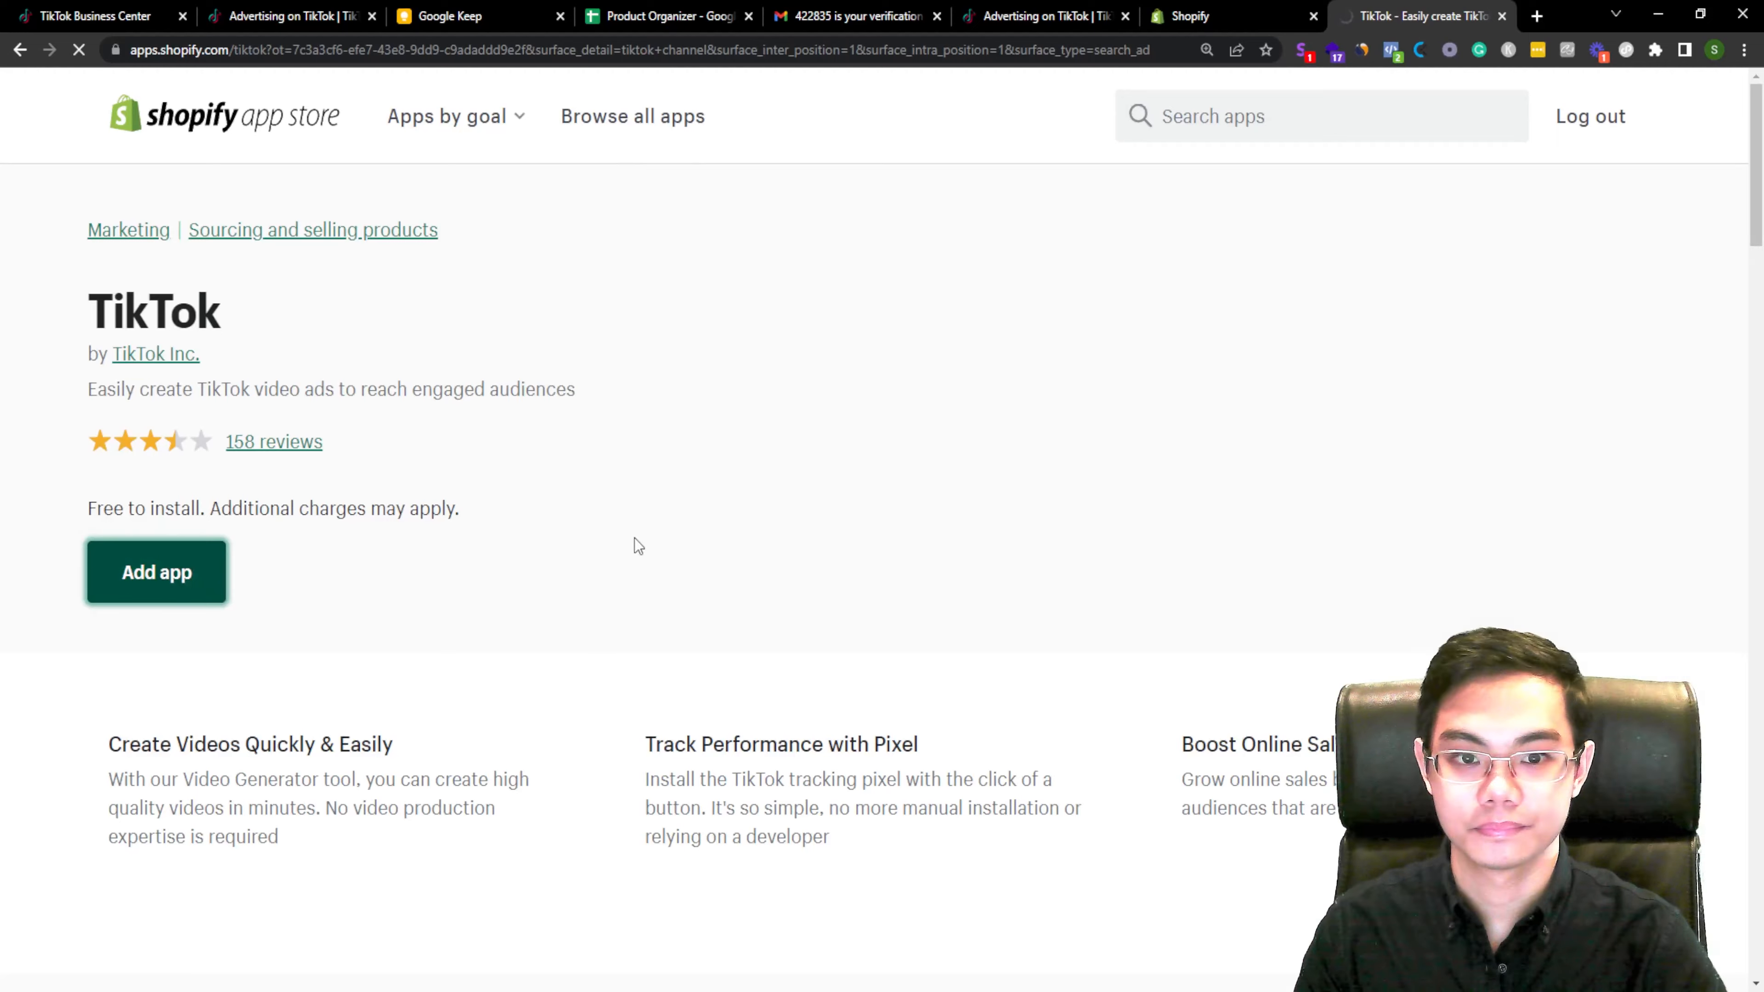
pyautogui.click(1349, 191)
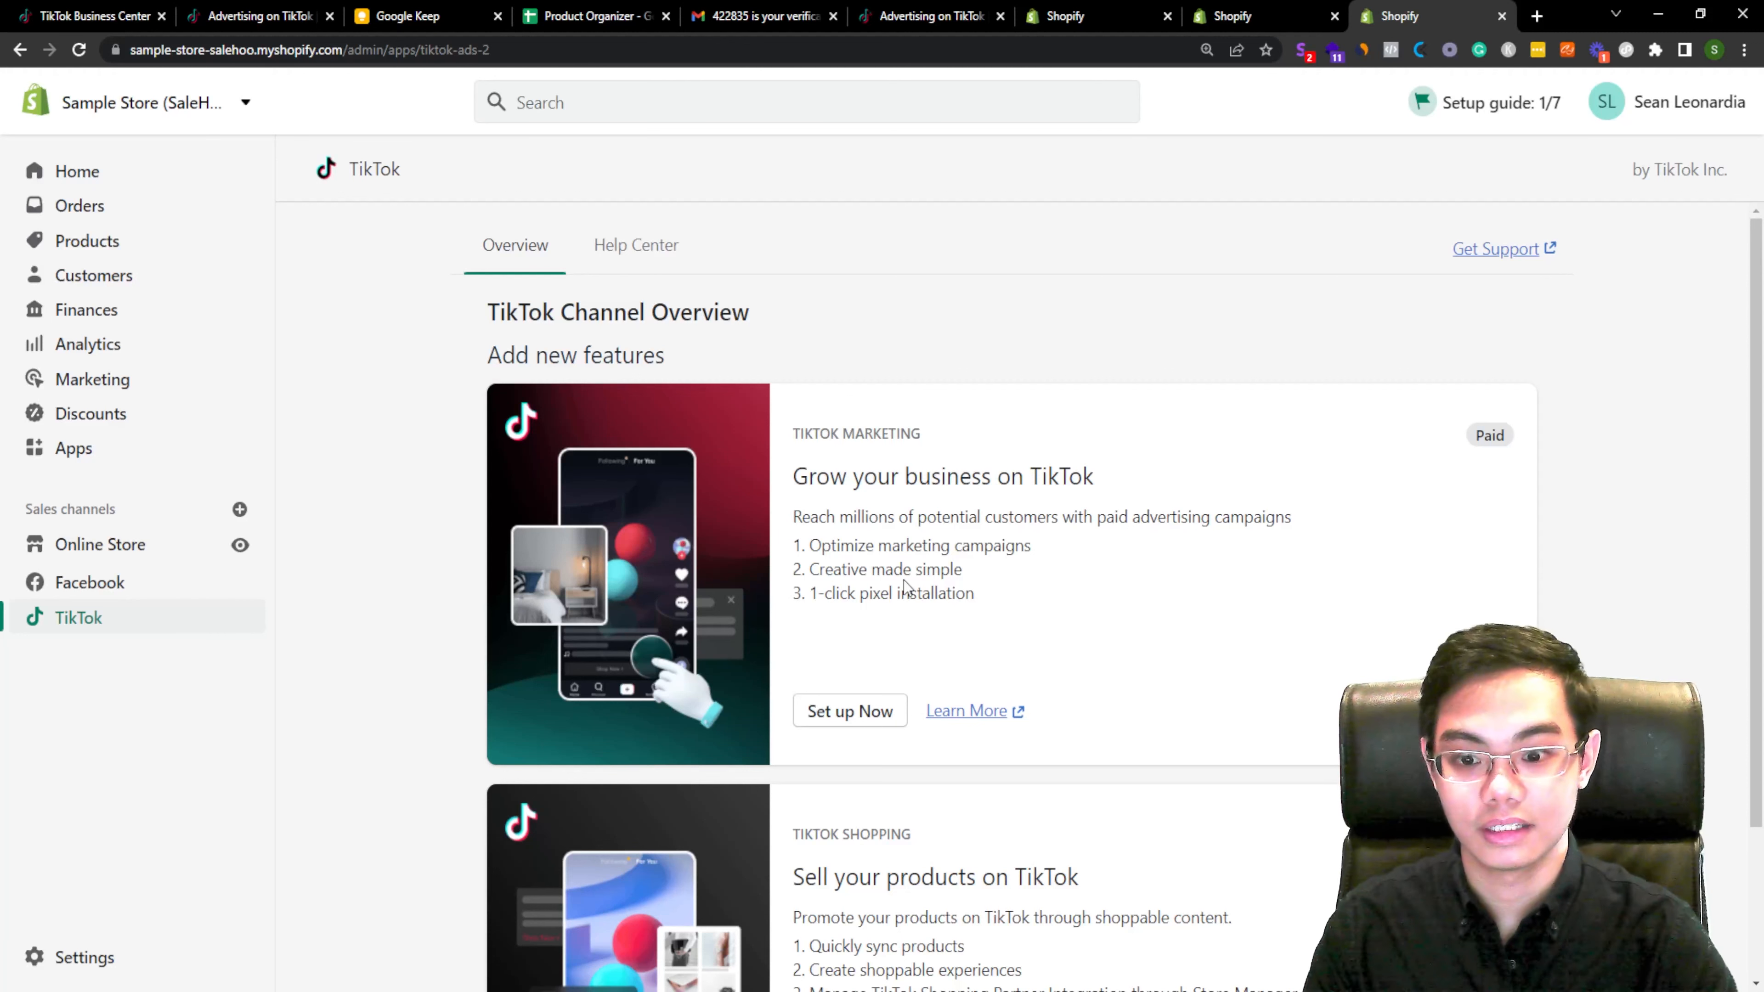
# Step: Start the TikTok marketing setup and connect the TikTok For Business and TikTok Ads Manager accounts
pyautogui.click(840, 726)
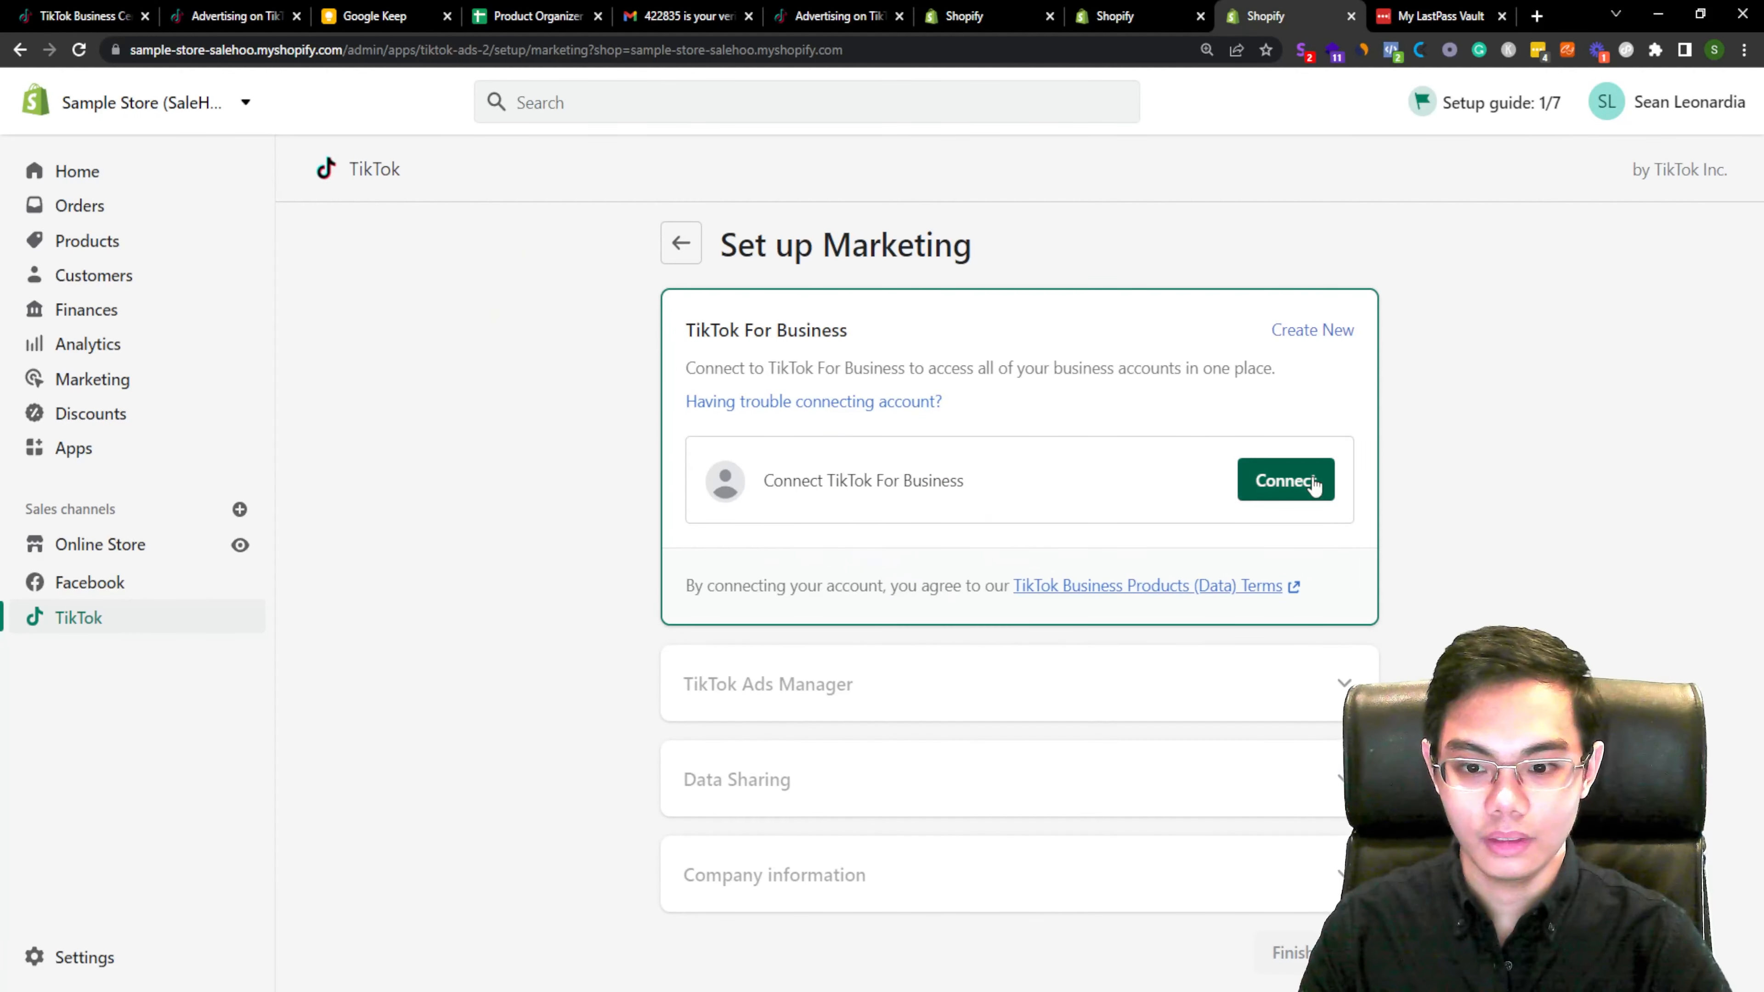
pyautogui.click(1309, 485)
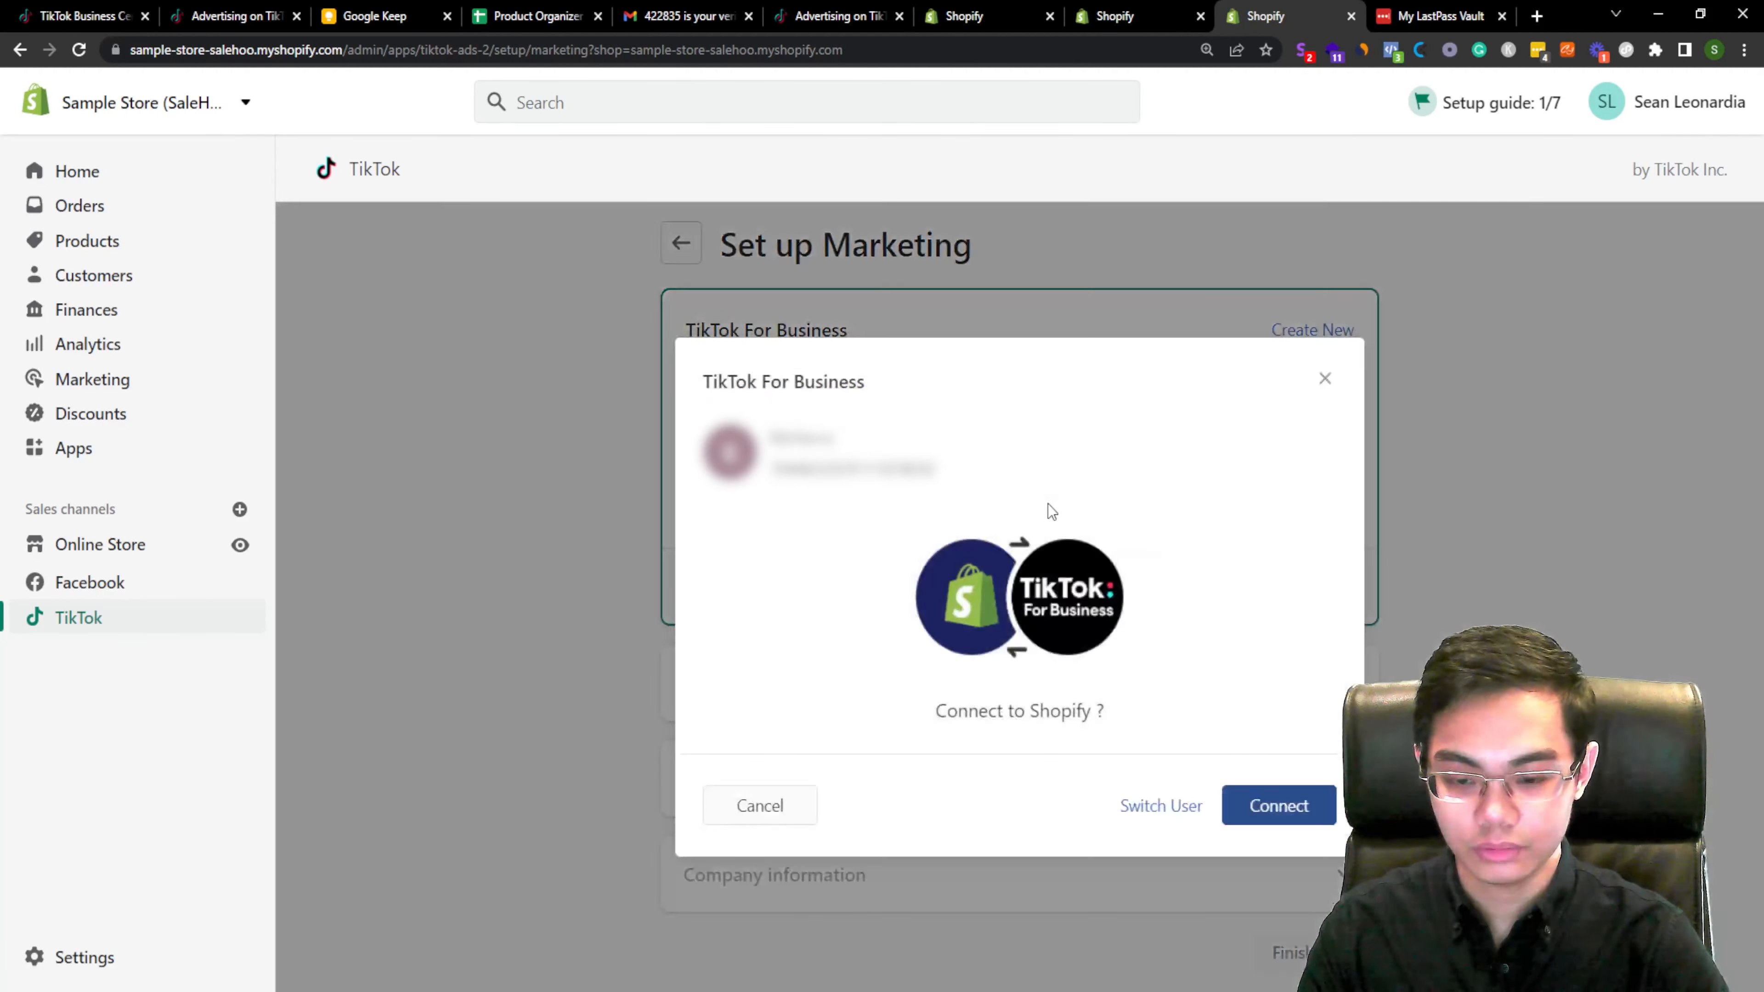
pyautogui.click(1250, 806)
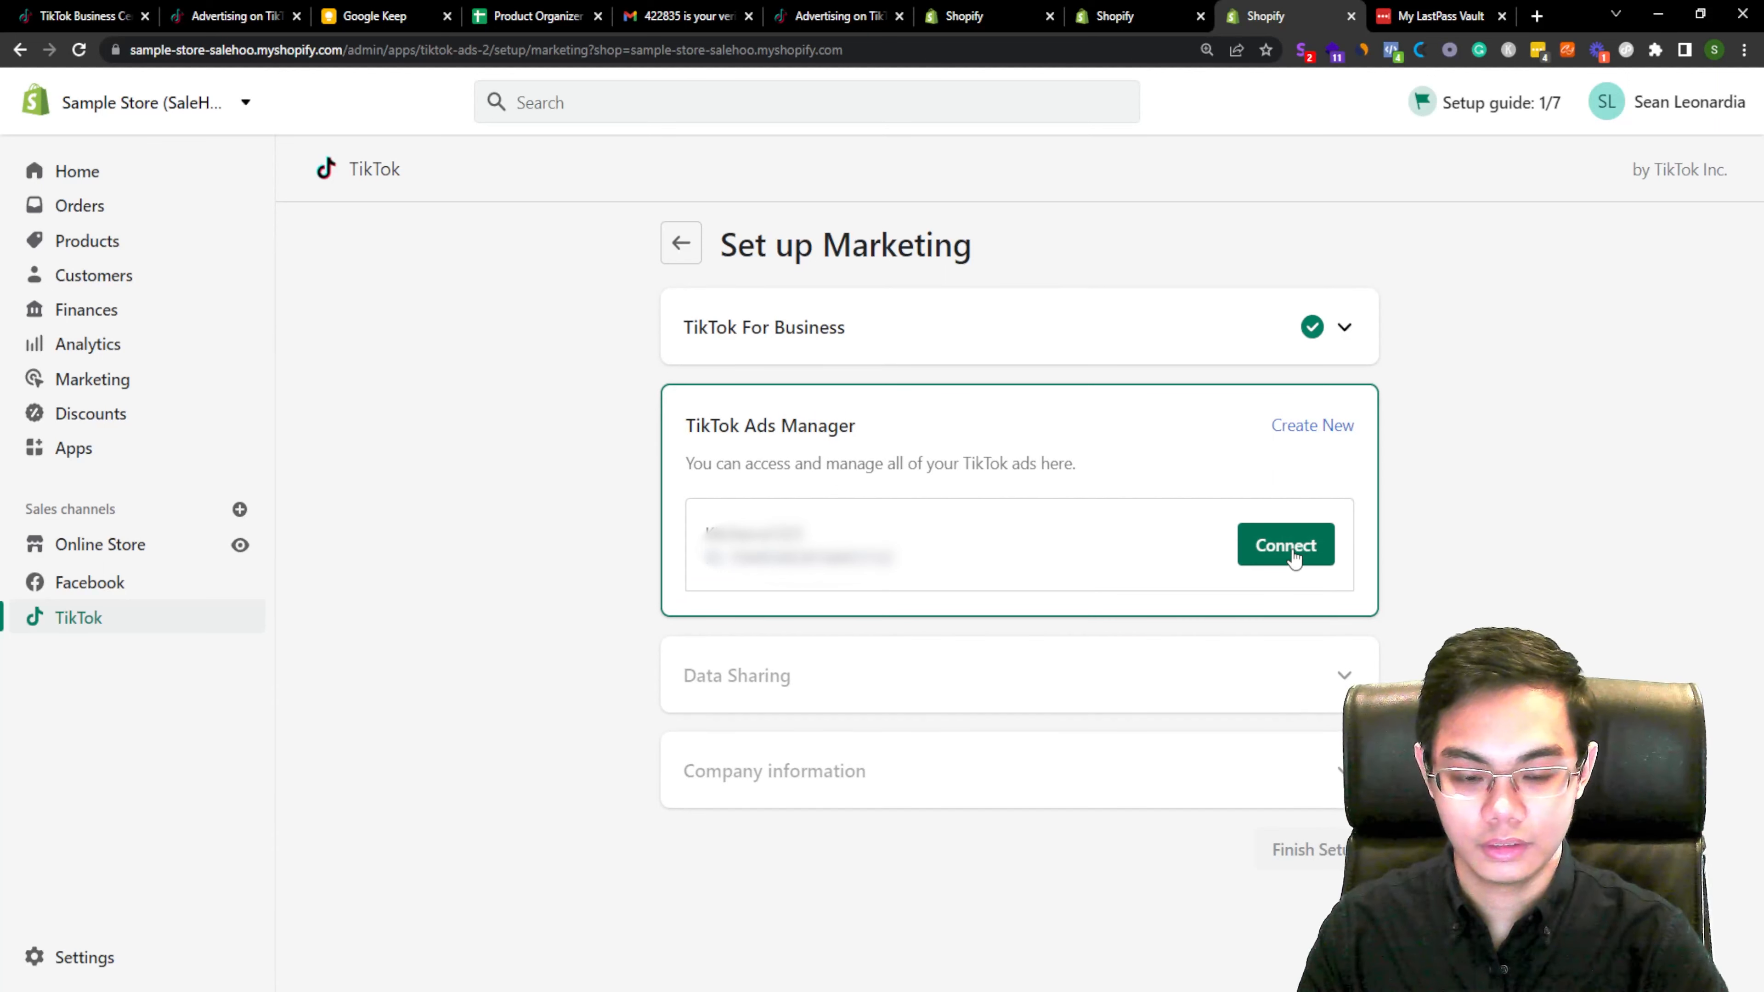
pyautogui.click(1292, 555)
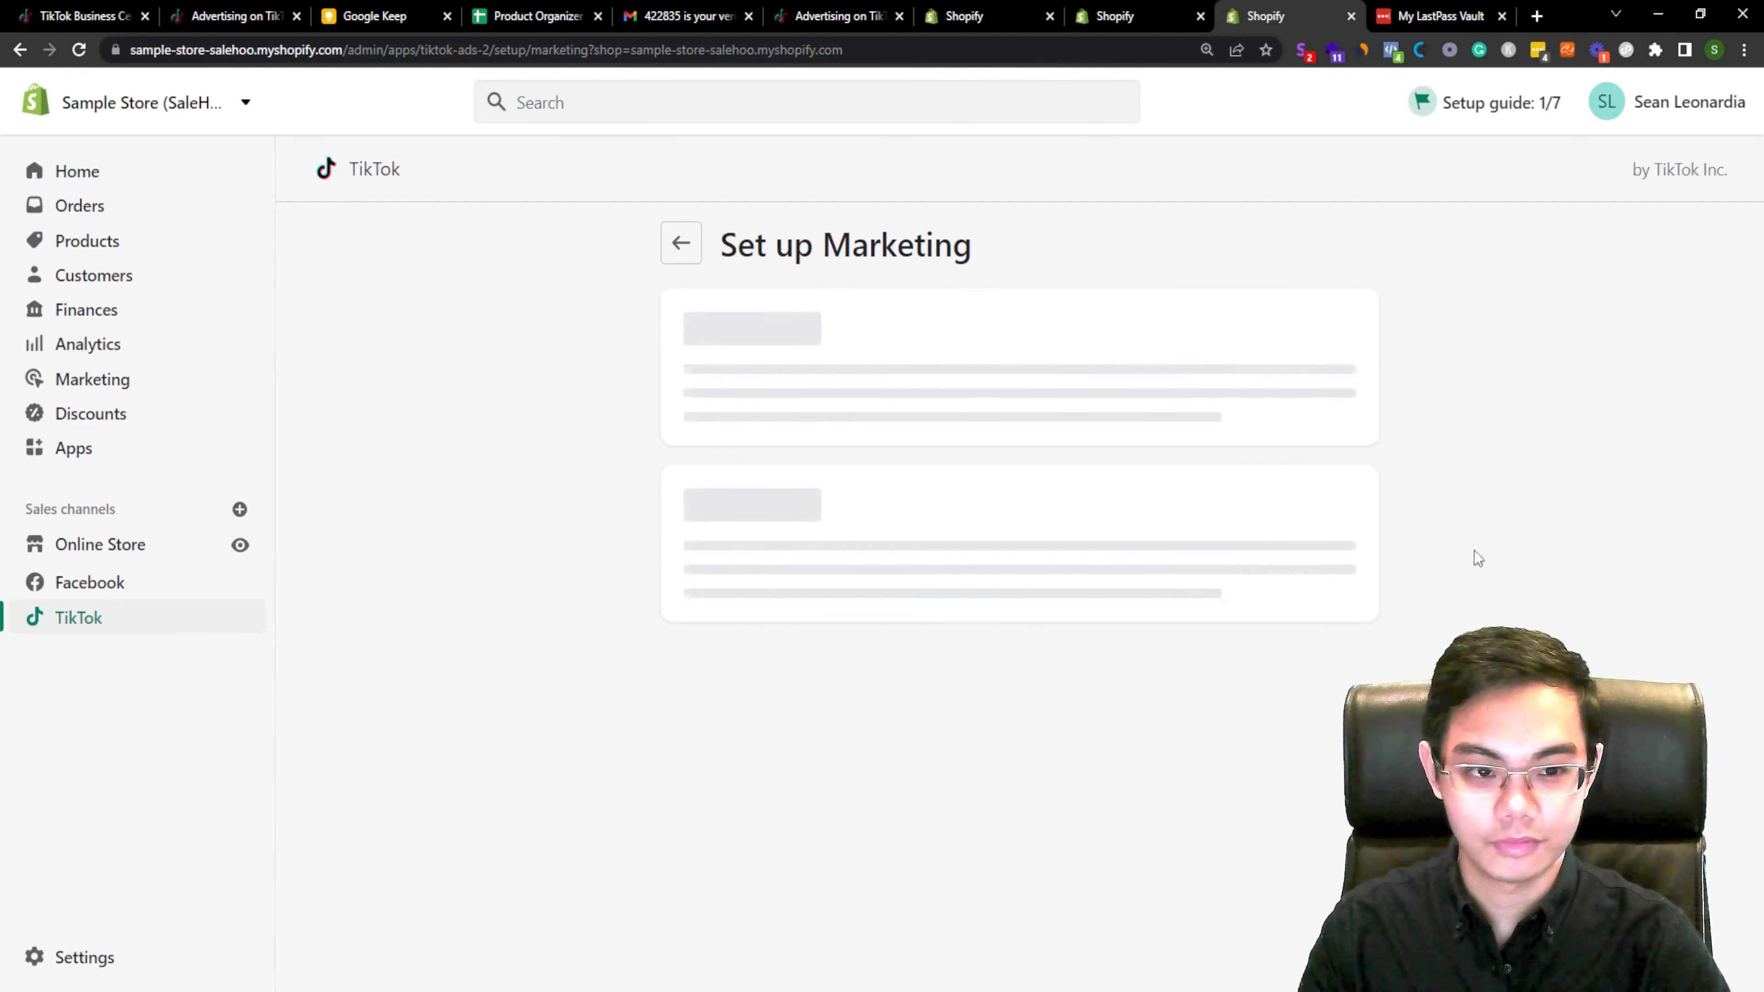
# Step: Set data sharing to Maximum, connect the Kitcherra Pixel, and confirm the data sharing settings
pyautogui.scroll(-3, 1291, 584)
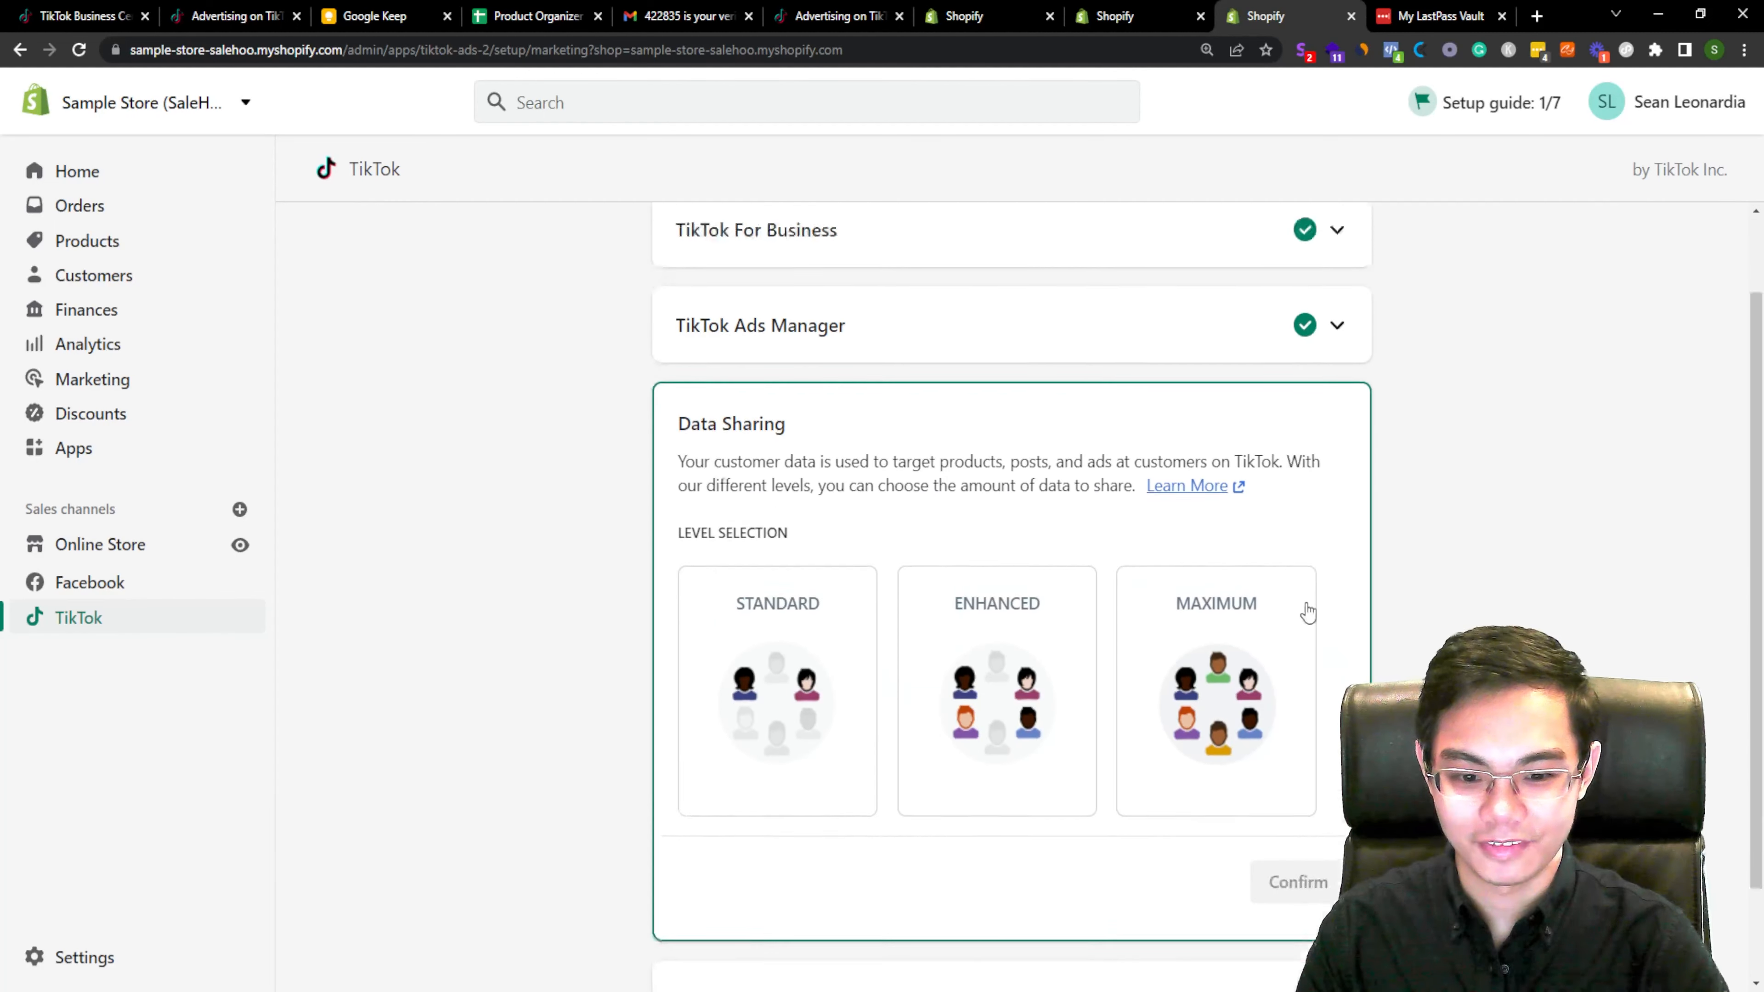
pyautogui.click(1238, 488)
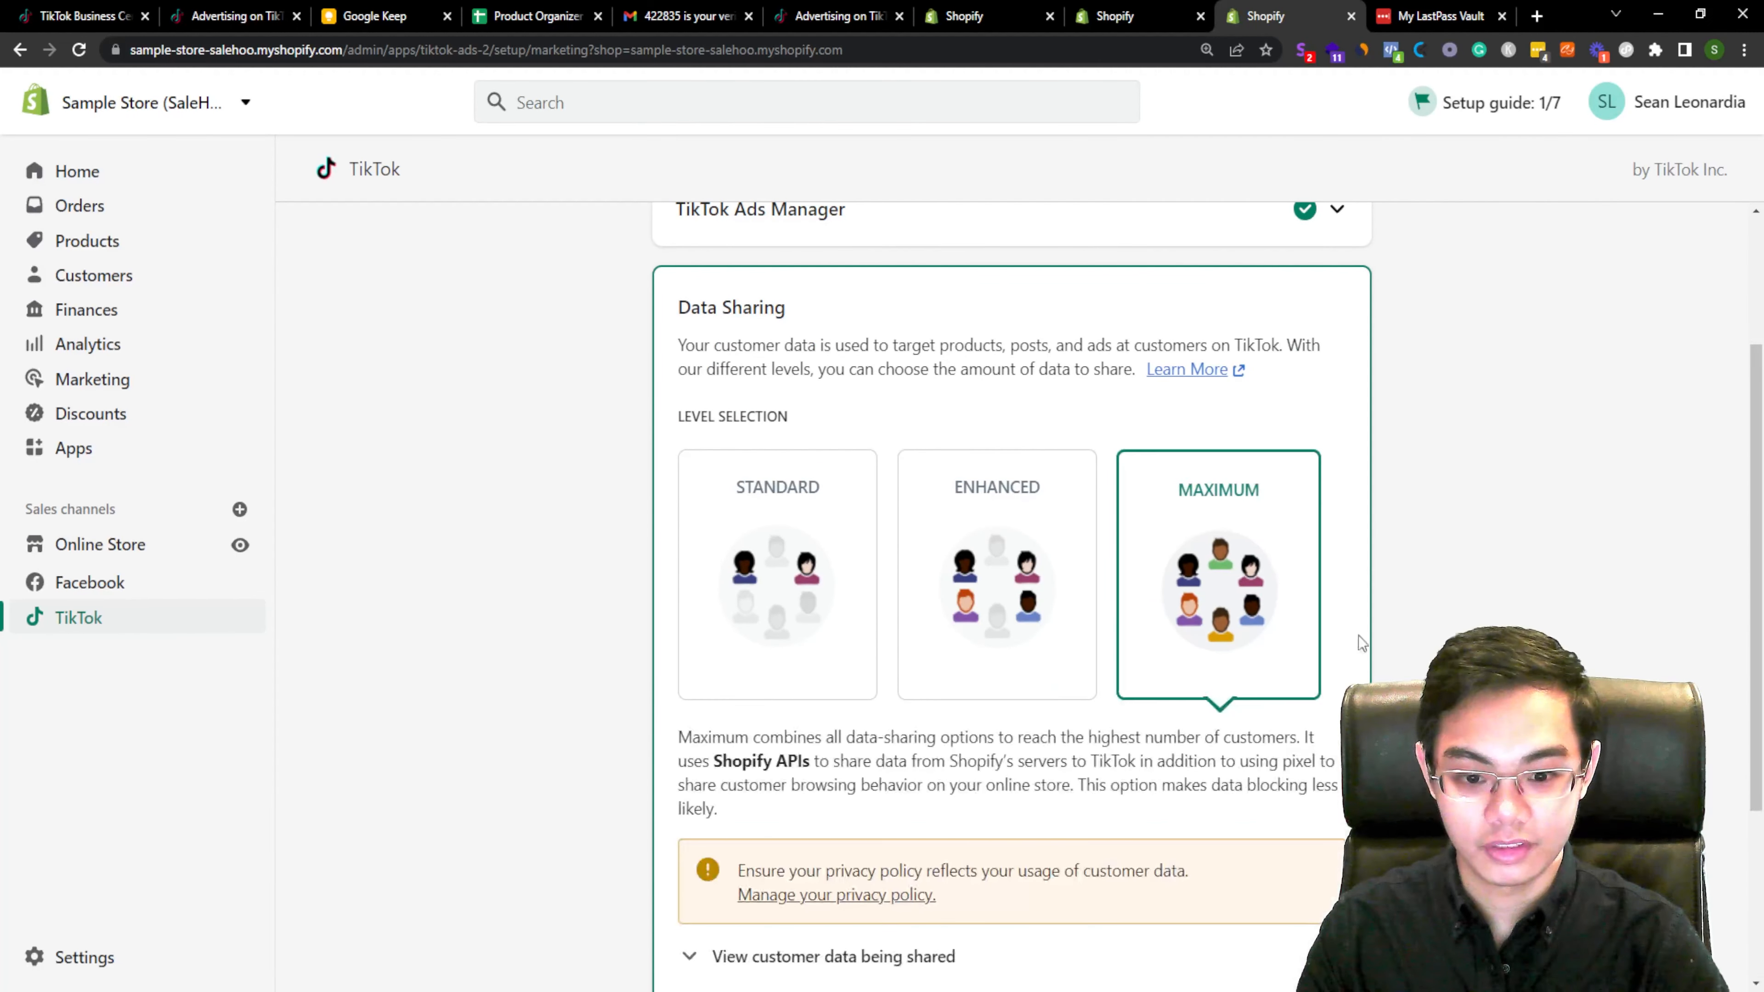
pyautogui.scroll(-4, 1389, 647)
pyautogui.scroll(-1, 1406, 660)
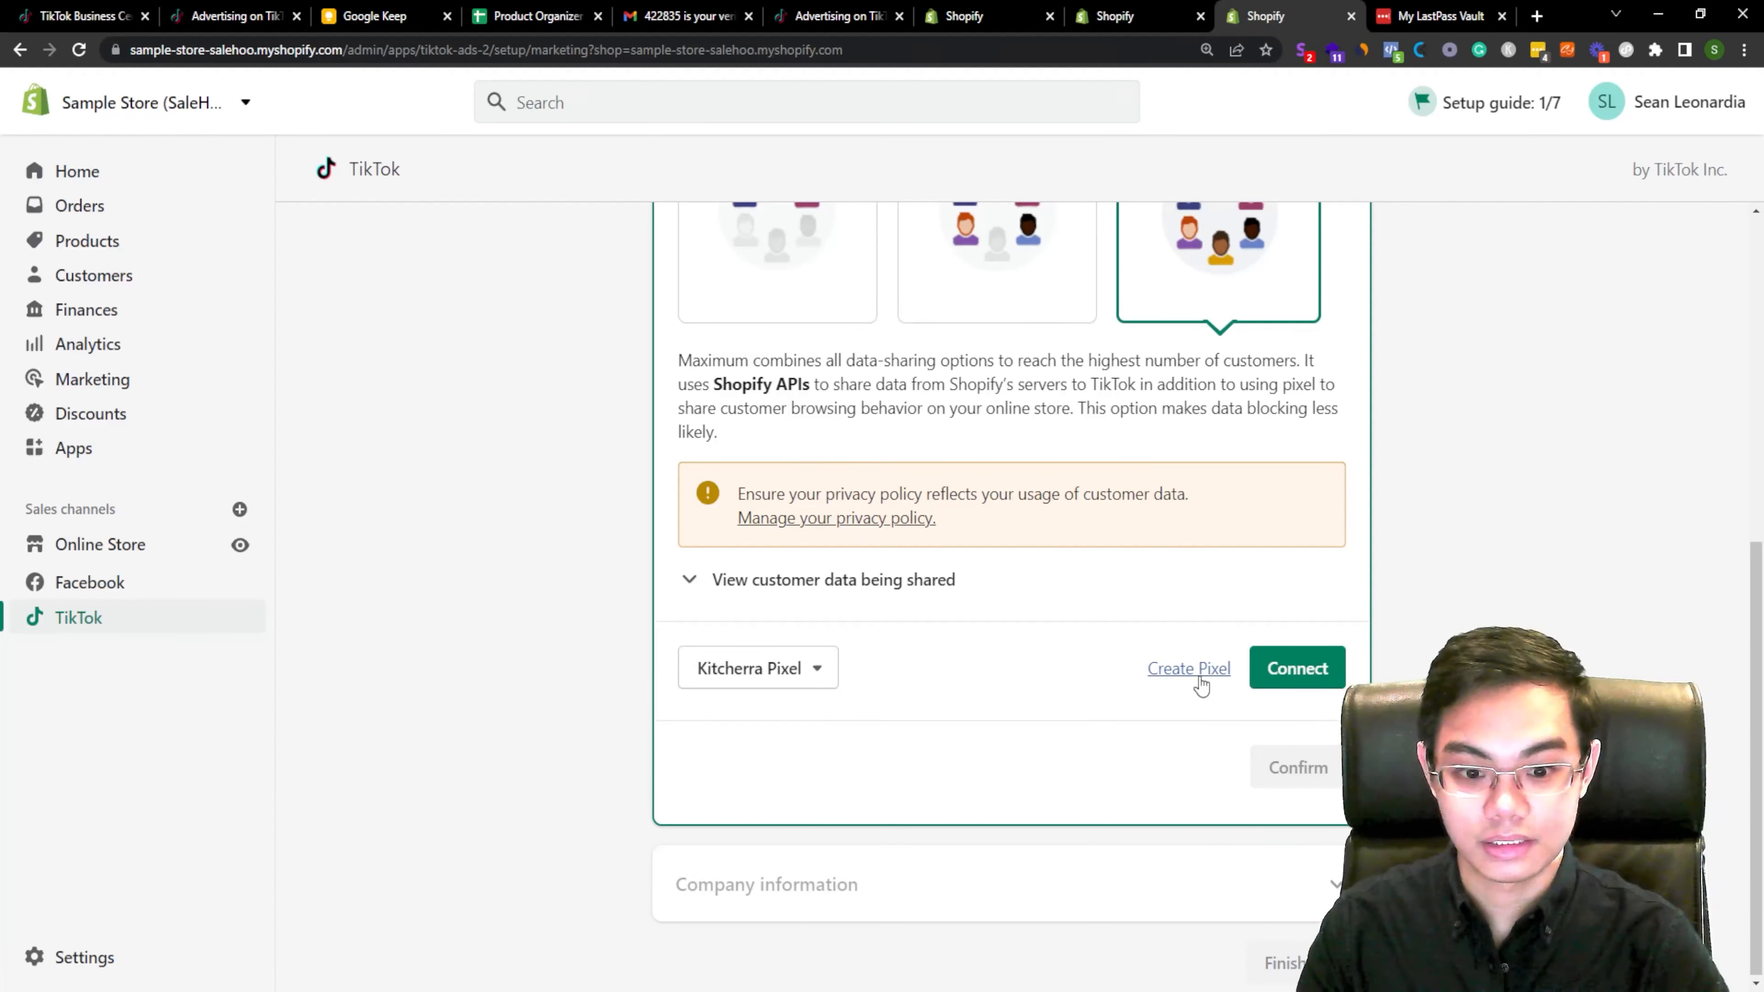
pyautogui.click(1296, 669)
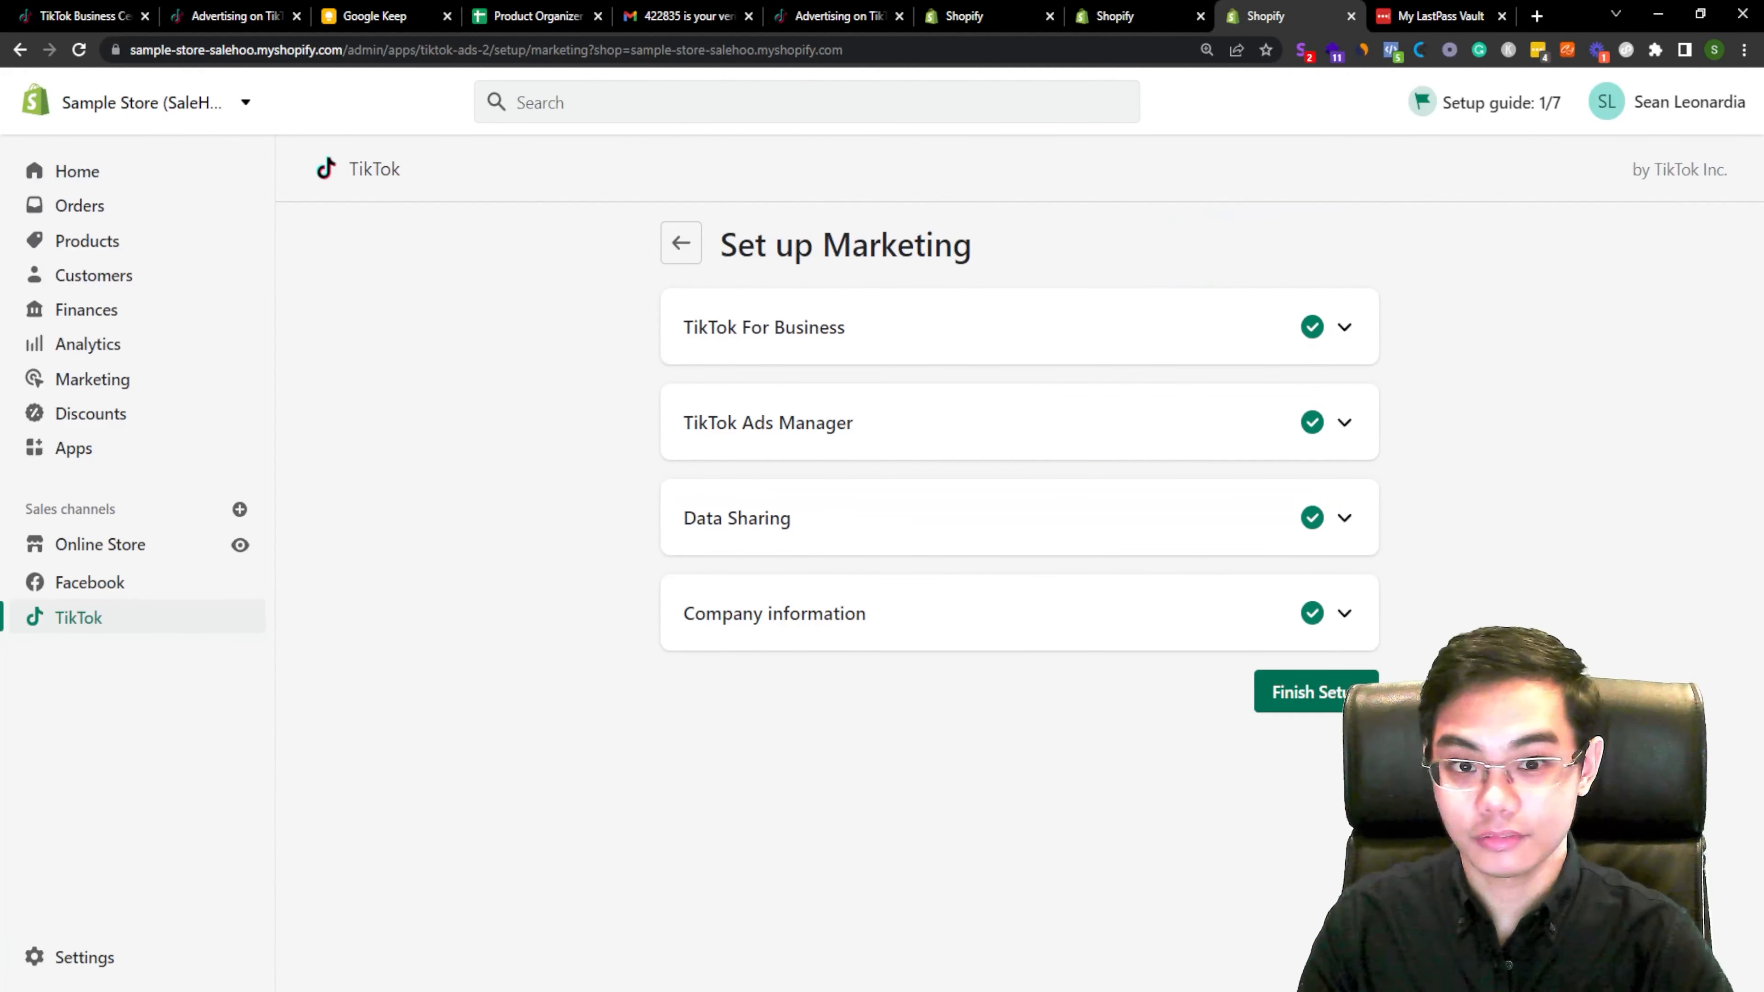
pyautogui.click(1352, 694)
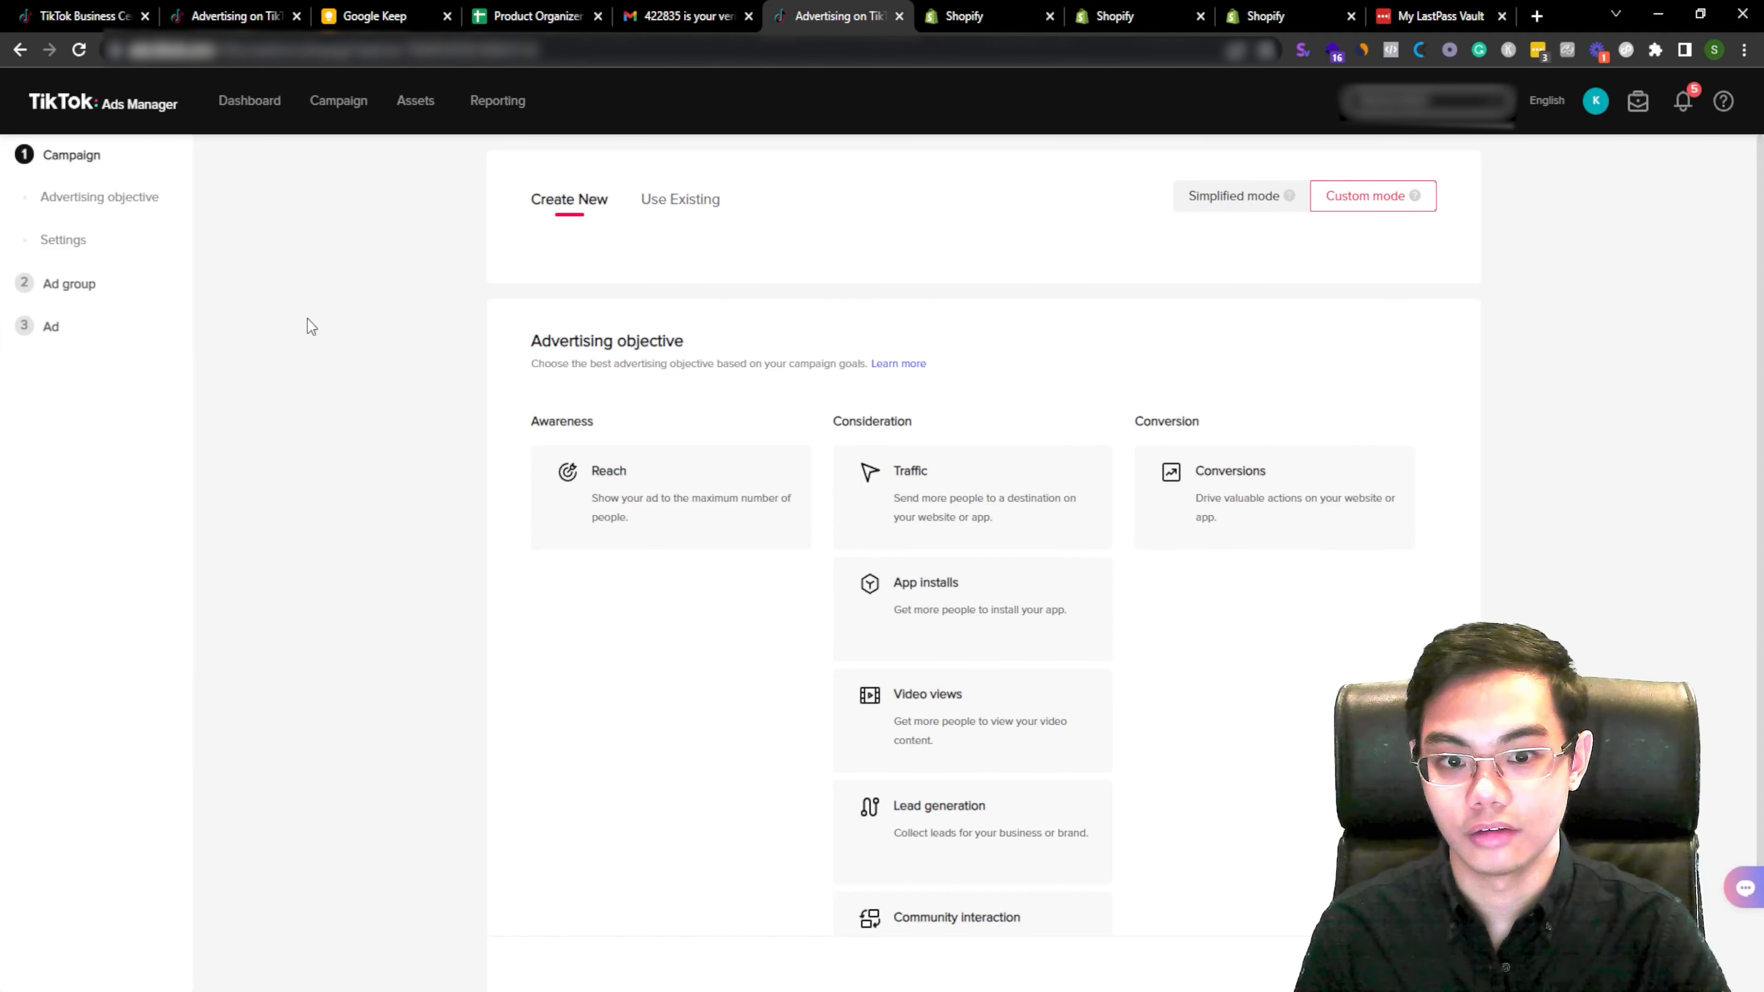
# Step: Choose Conversions as the advertising objective for a new TikTok Ads campaign
pyautogui.moveTo(1137, 421); pyautogui.dragTo(1213, 425)
pyautogui.click(1220, 382)
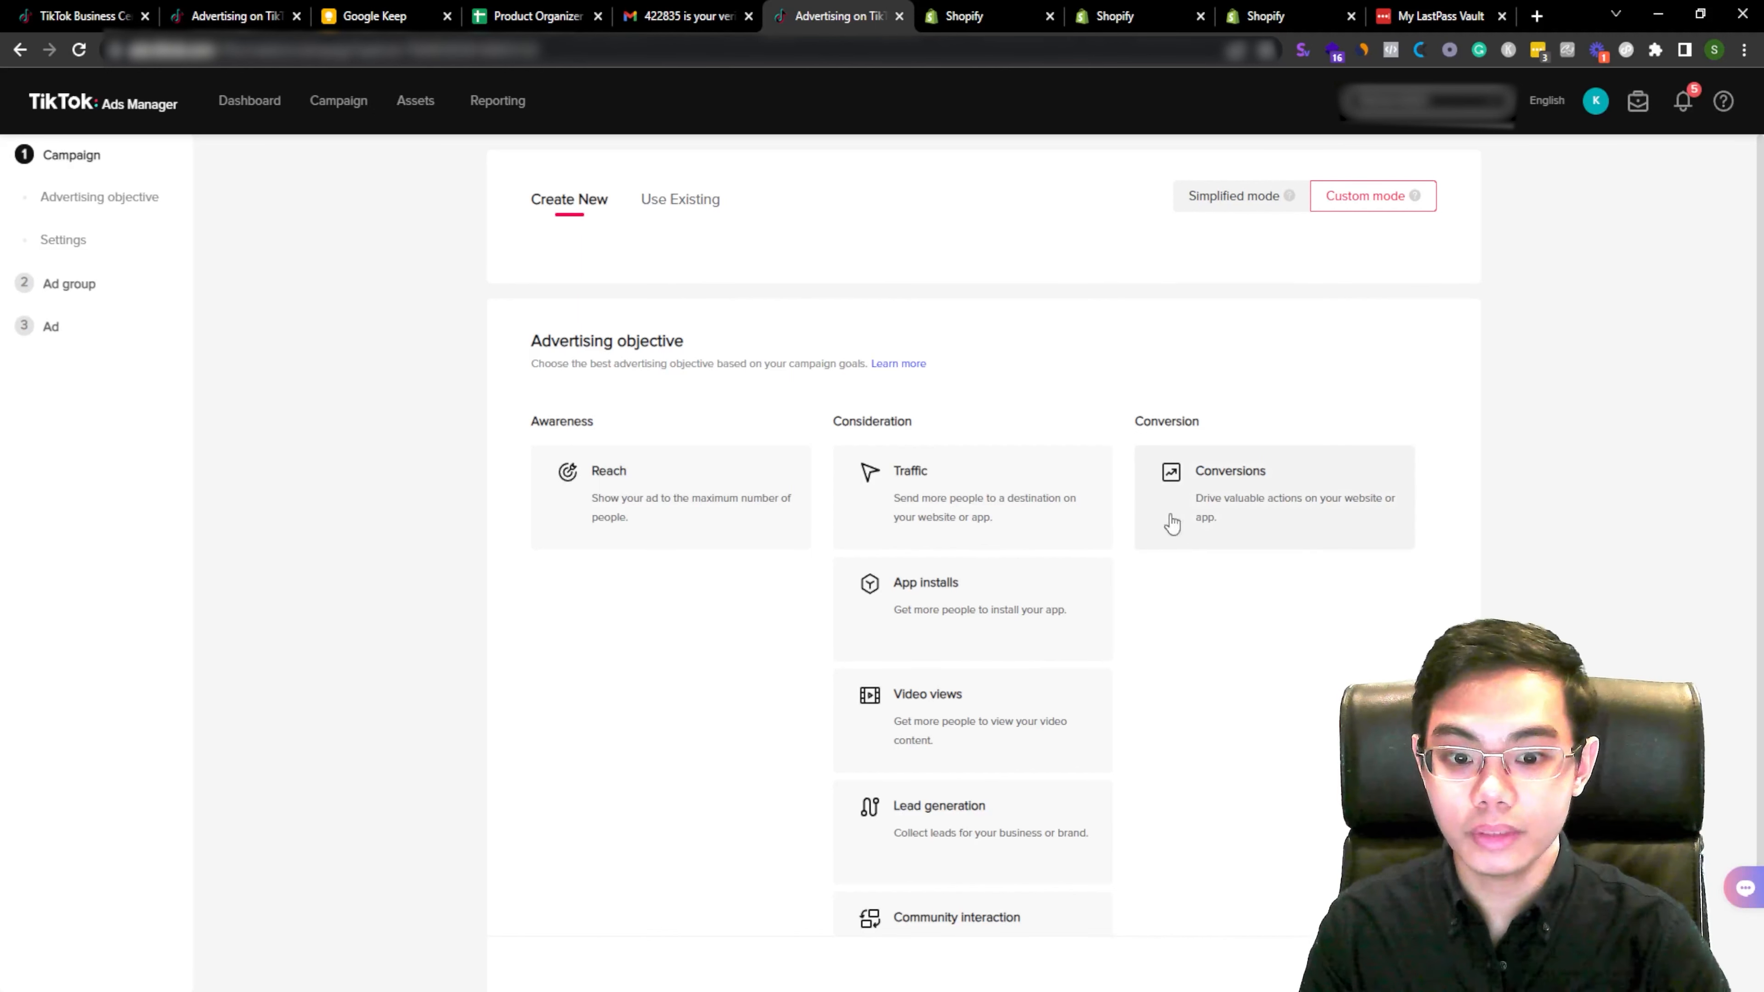
pyautogui.click(1198, 501)
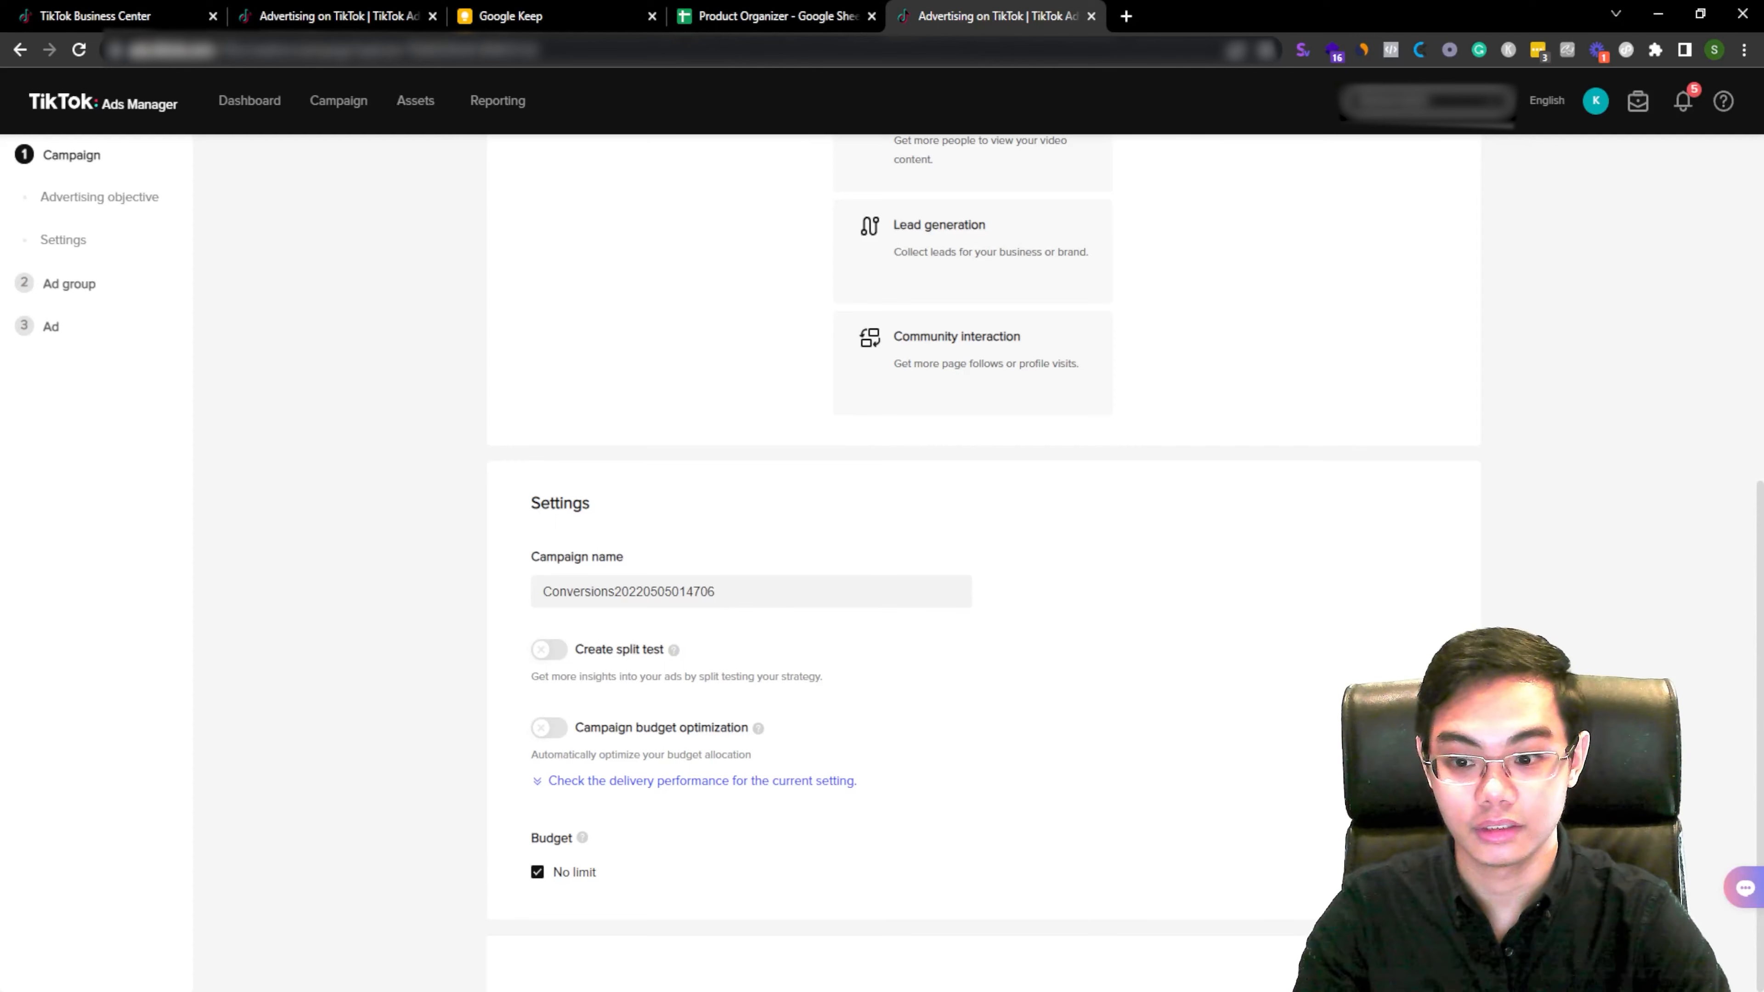
# Step: Name the campaign PRODUCT NAME - BEP and continue to the ad group settings
pyautogui.click(902, 584)
pyautogui.hotkey('ctrl', 'a')
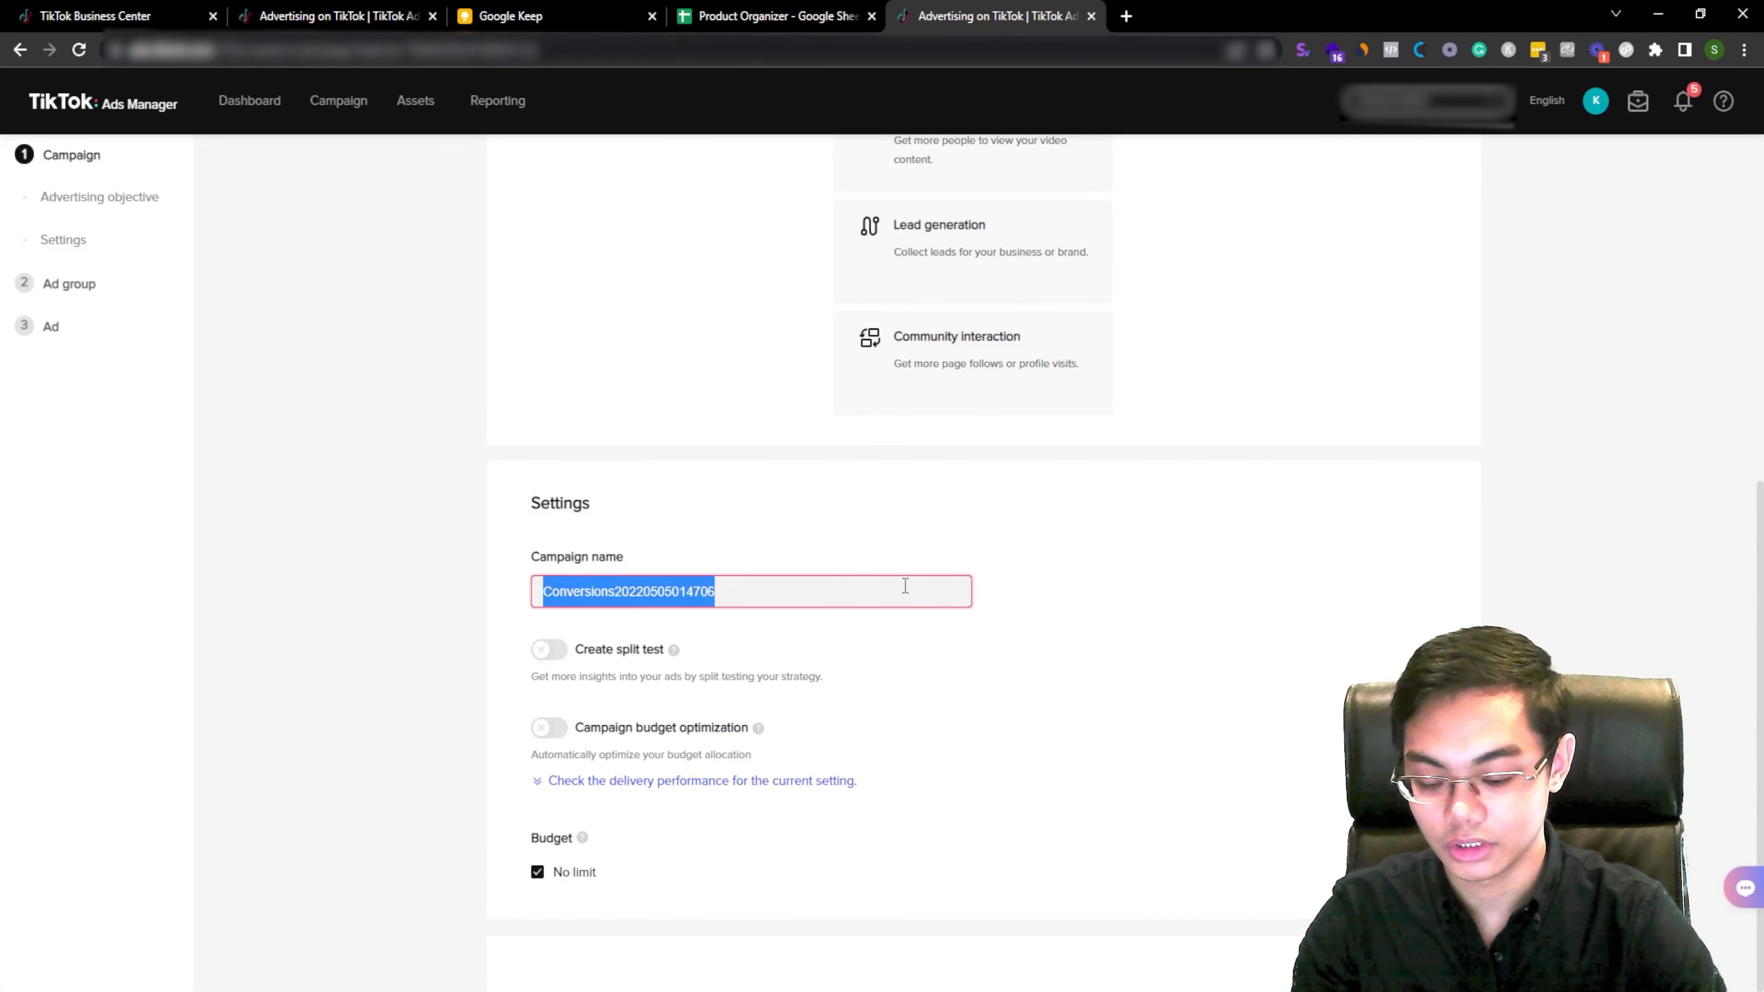
pyautogui.write('PRODUCT NAME - BEP')
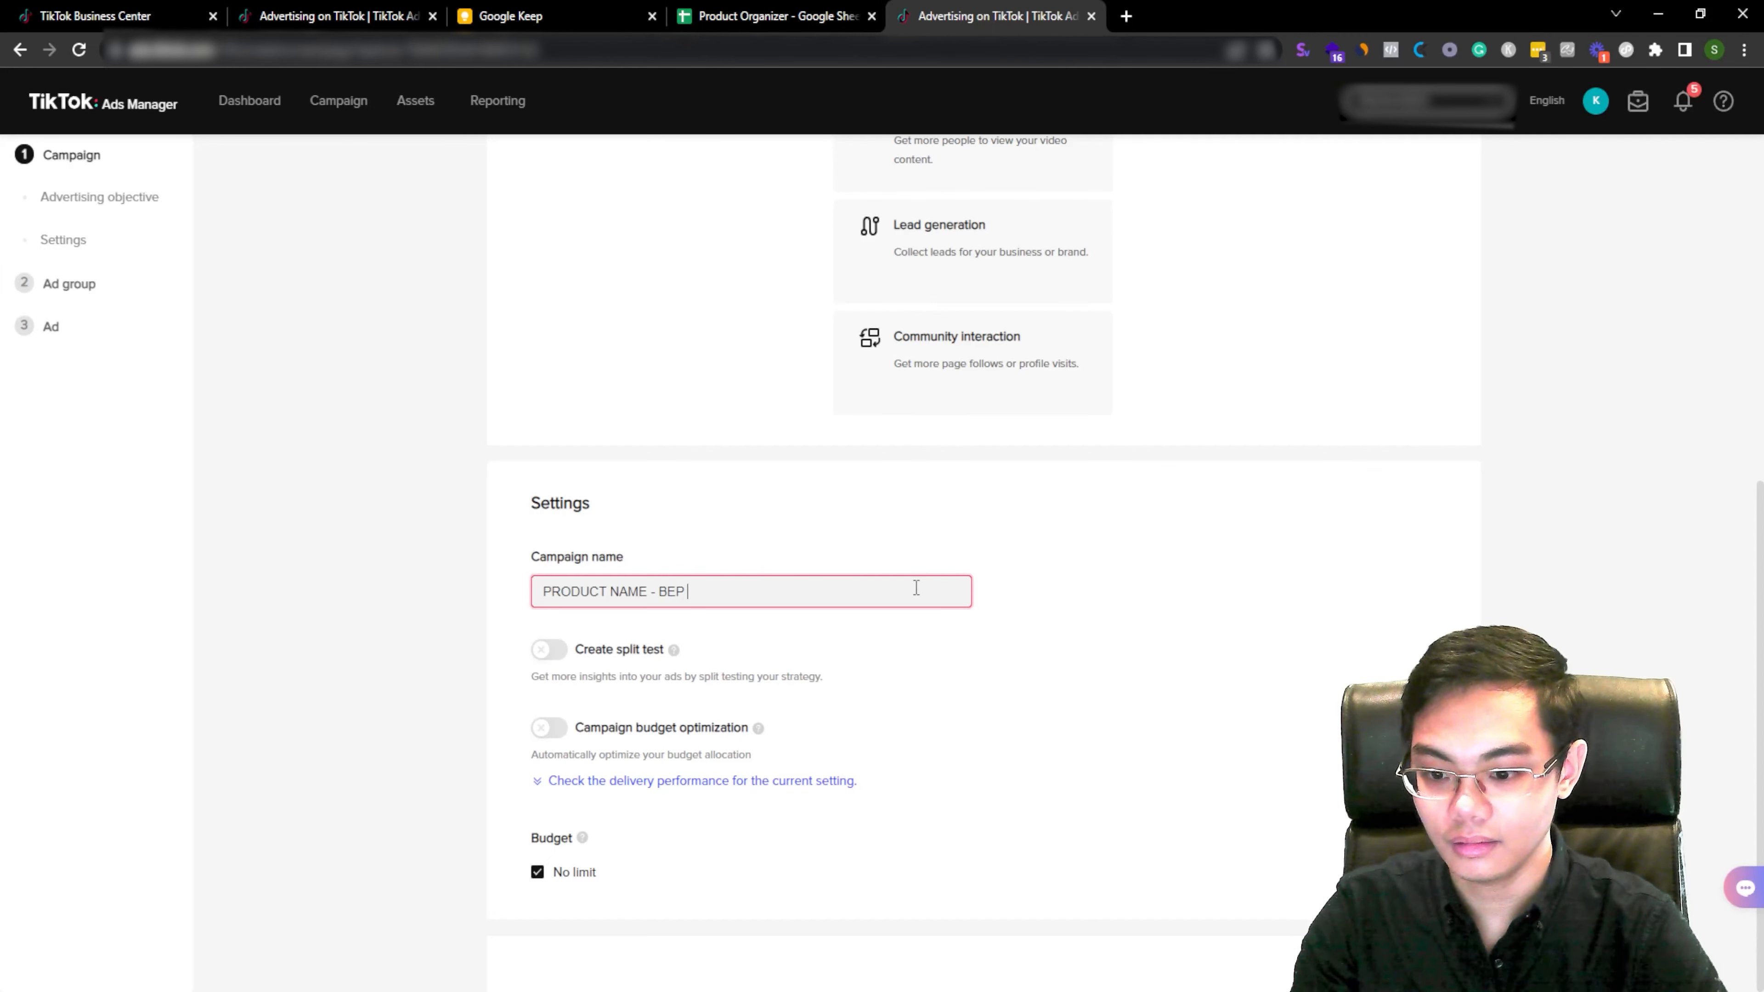
pyautogui.click(558, 672)
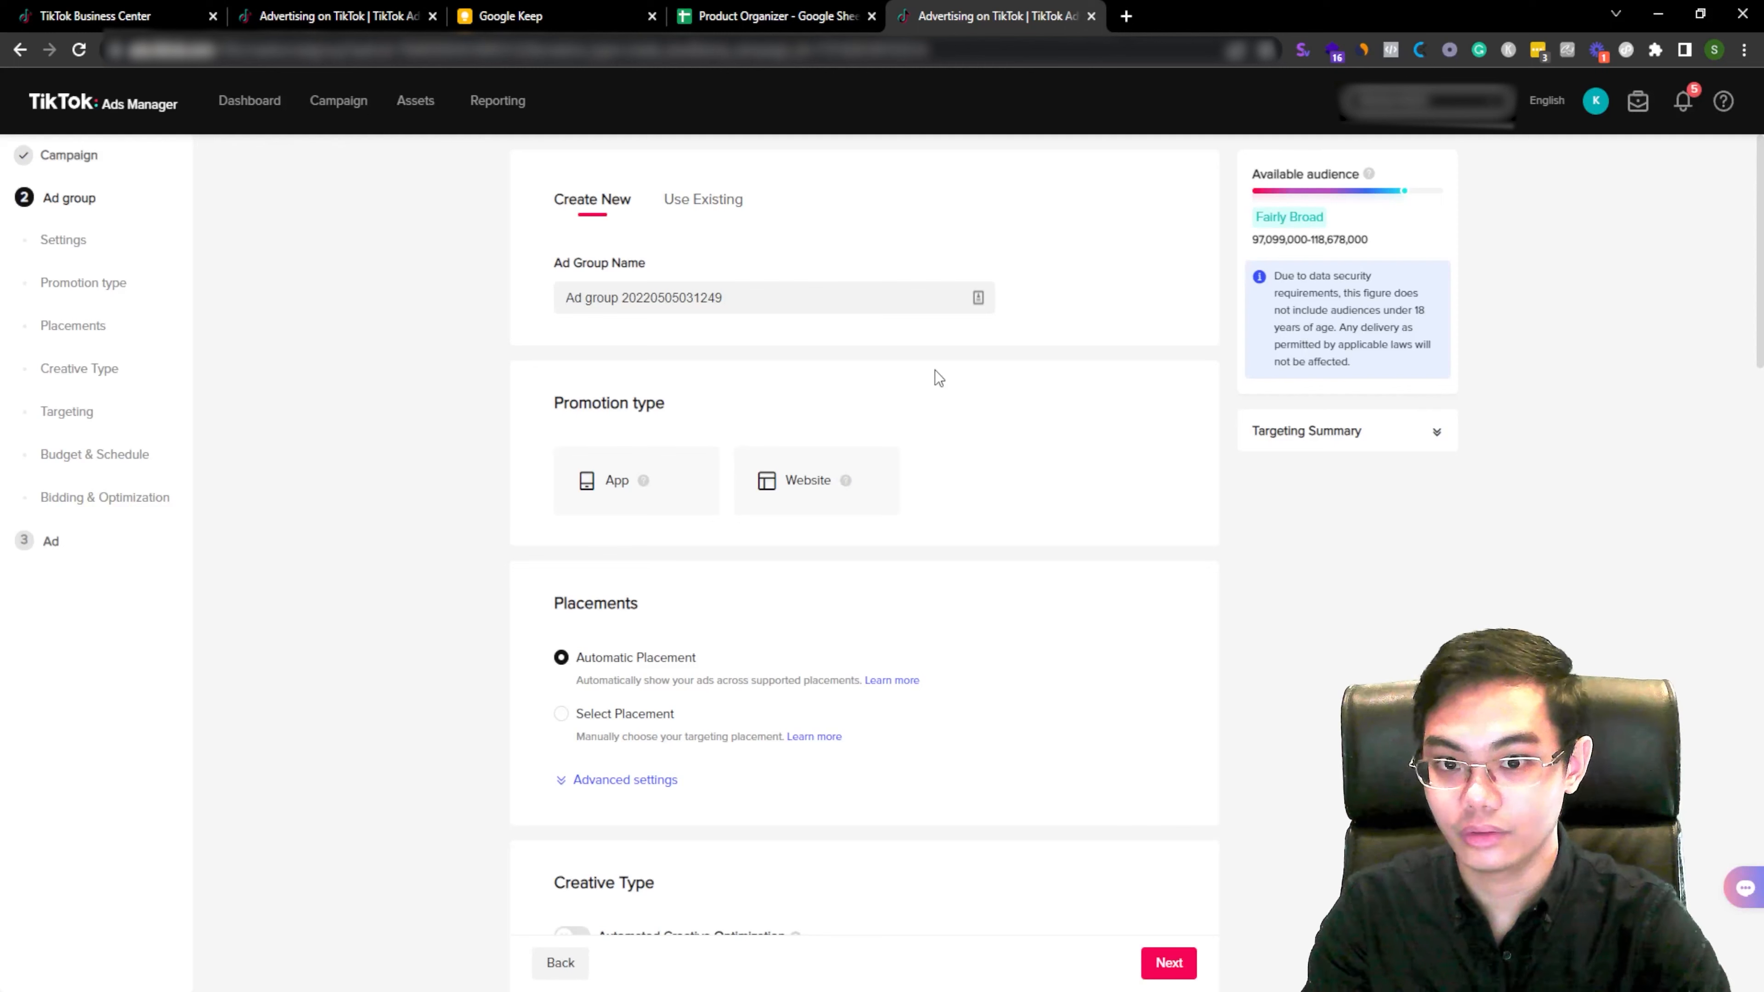
# Step: Rename the ad group to PRODUCT NAME - INTEREST/AUDIENCE
pyautogui.tripleClick(819, 300)
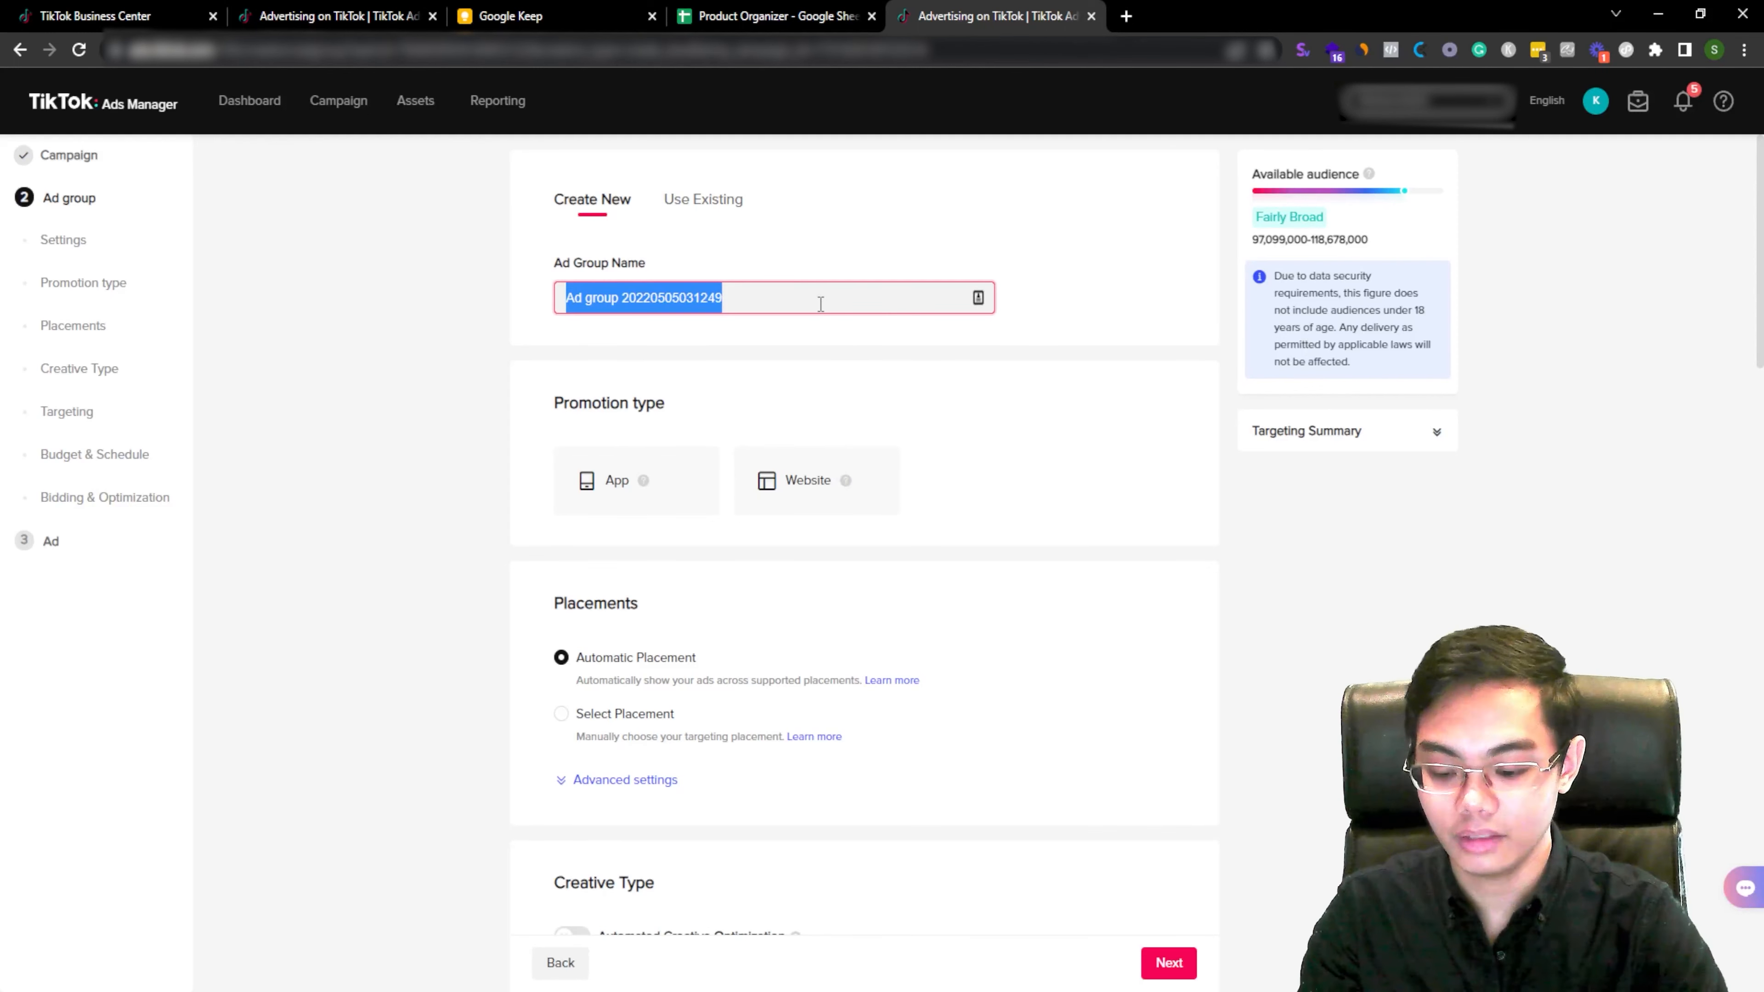
pyautogui.write('produ')
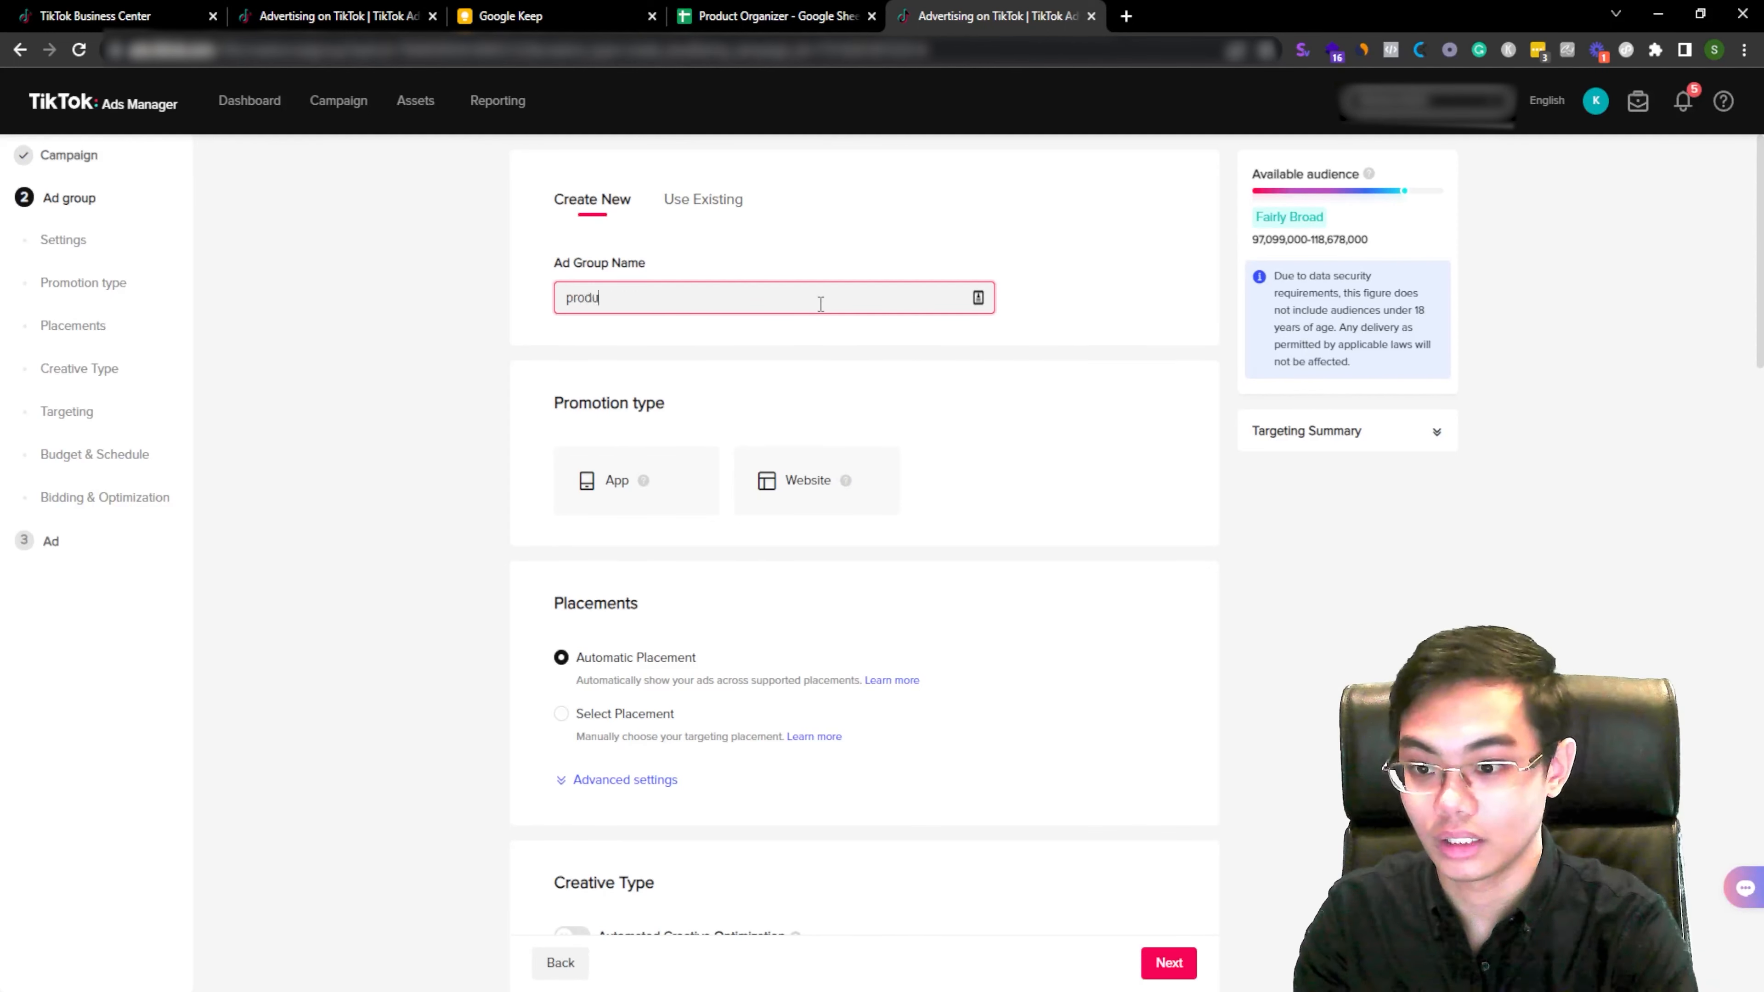
pyautogui.press('BackSpace')
pyautogui.press('BackSpace')
pyautogui.press('BackSpace')
pyautogui.press('BackSpace')
pyautogui.press('BackSpace')
pyautogui.write('PRODUC')
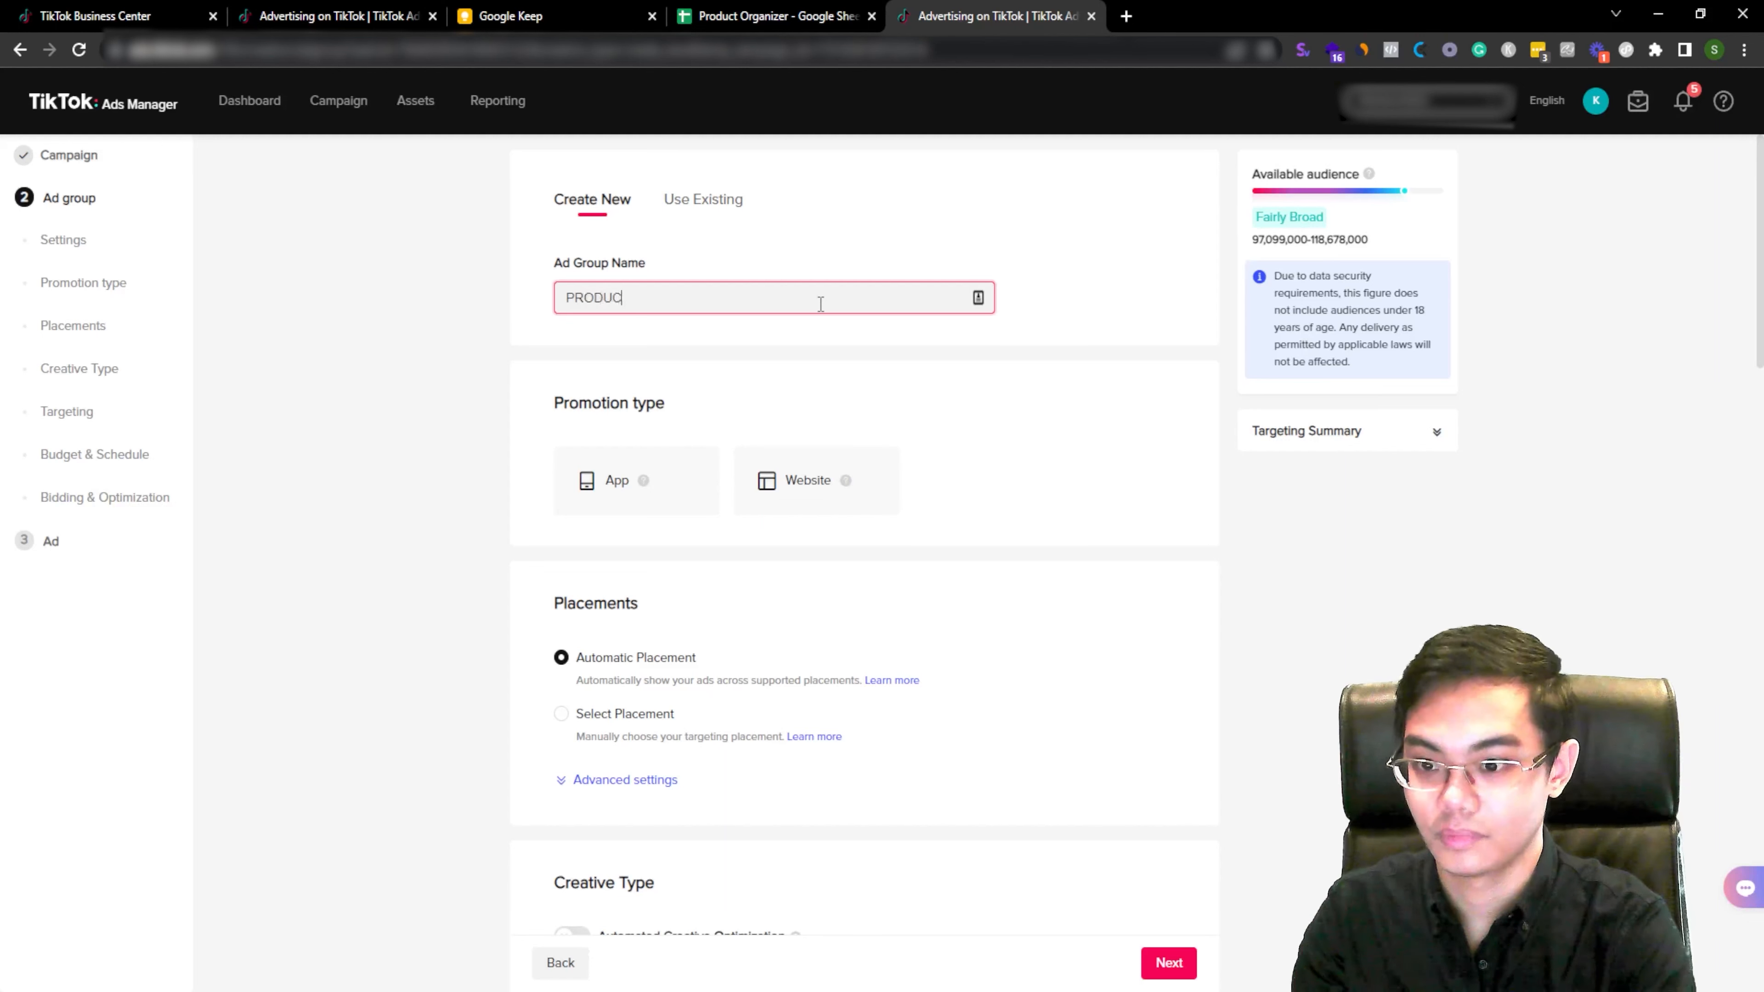
pyautogui.write('T NAME -')
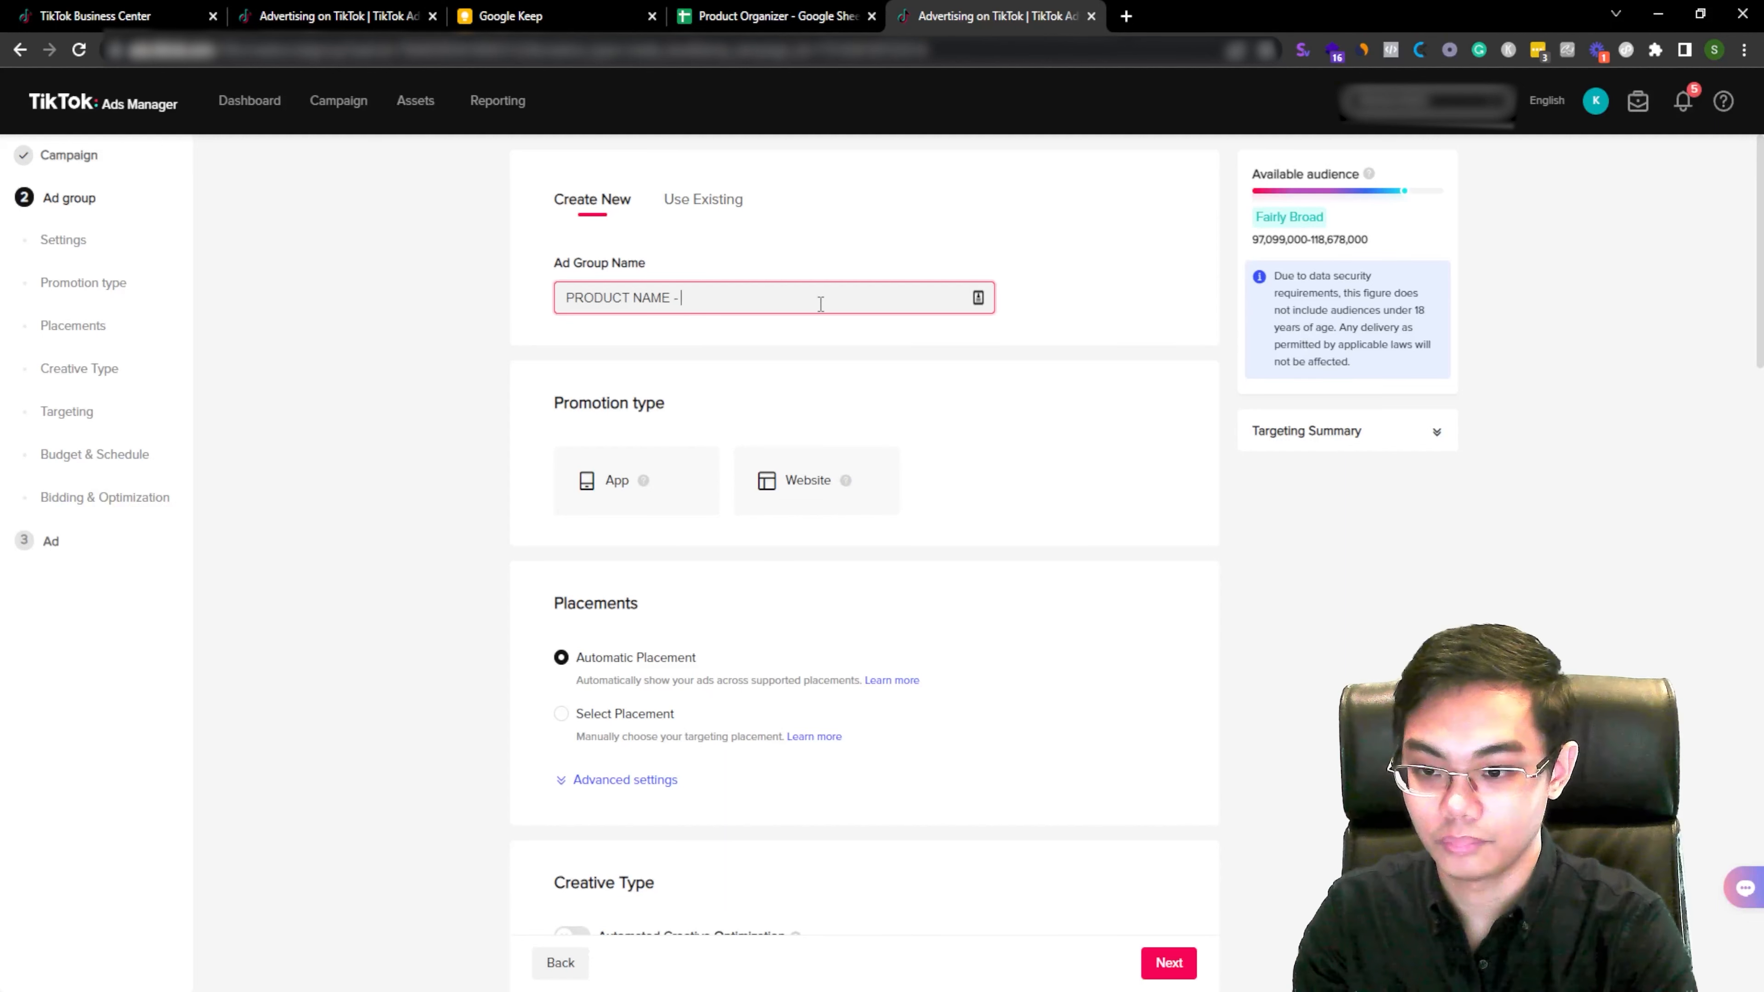
pyautogui.write(' INTEREST')
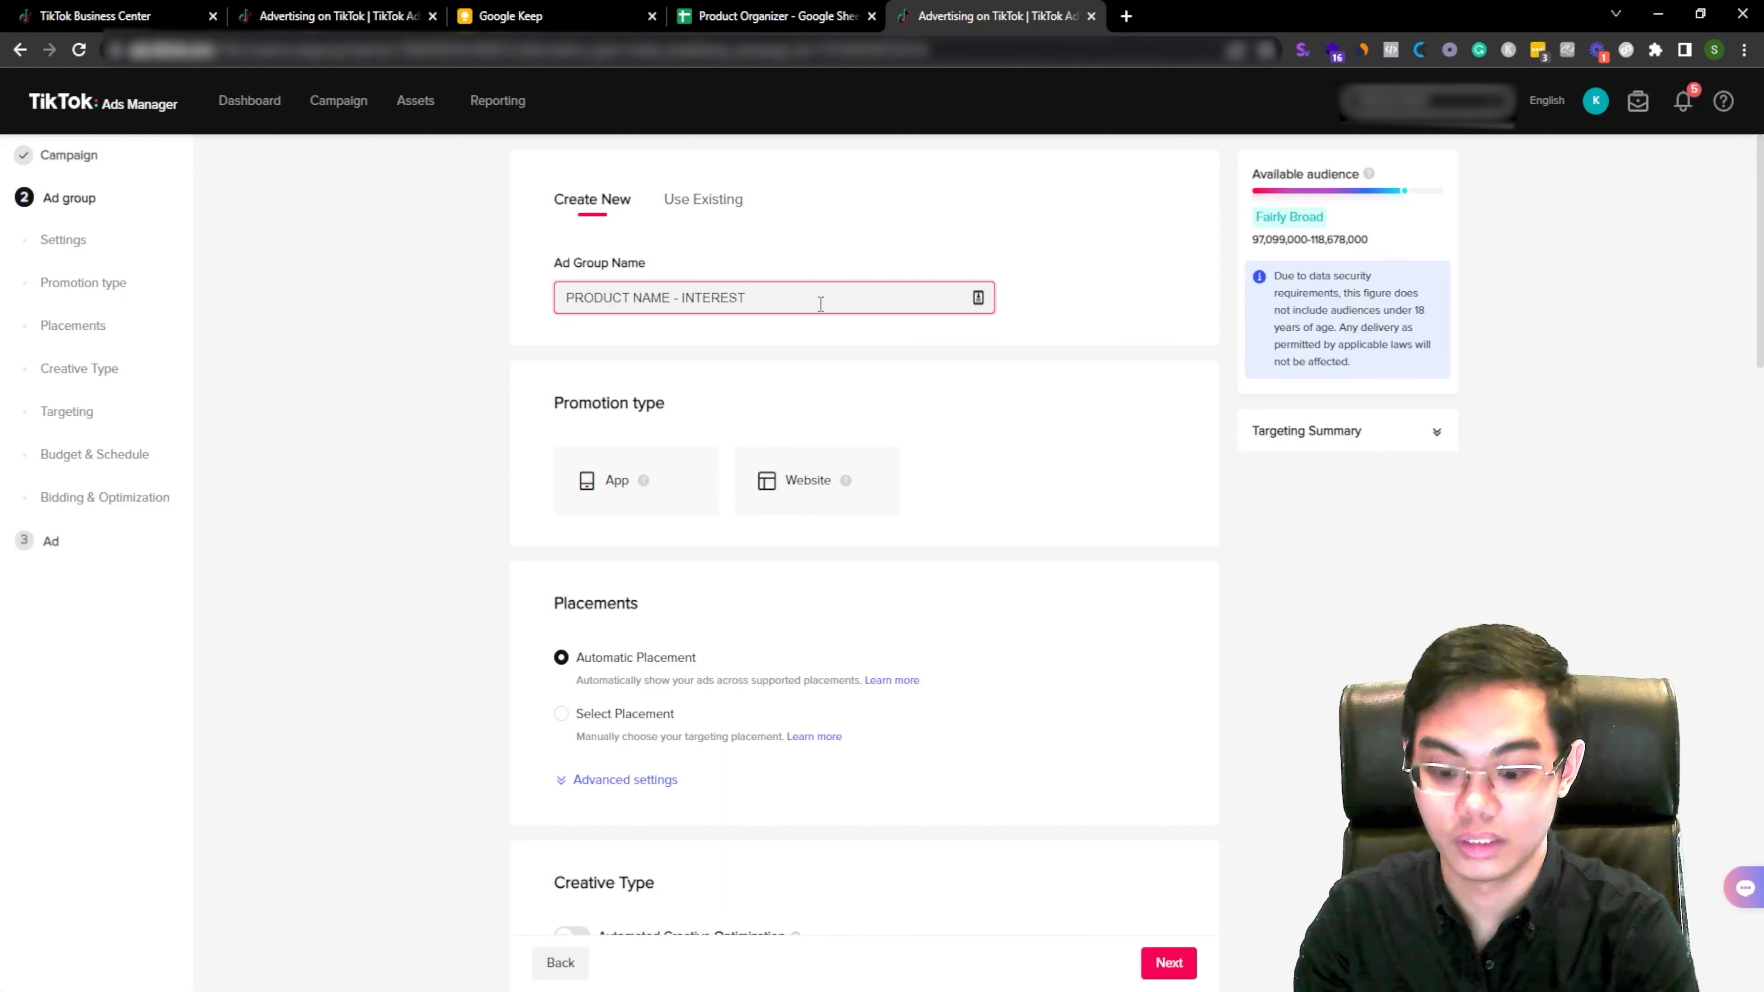
pyautogui.write('/AUDIENCE')
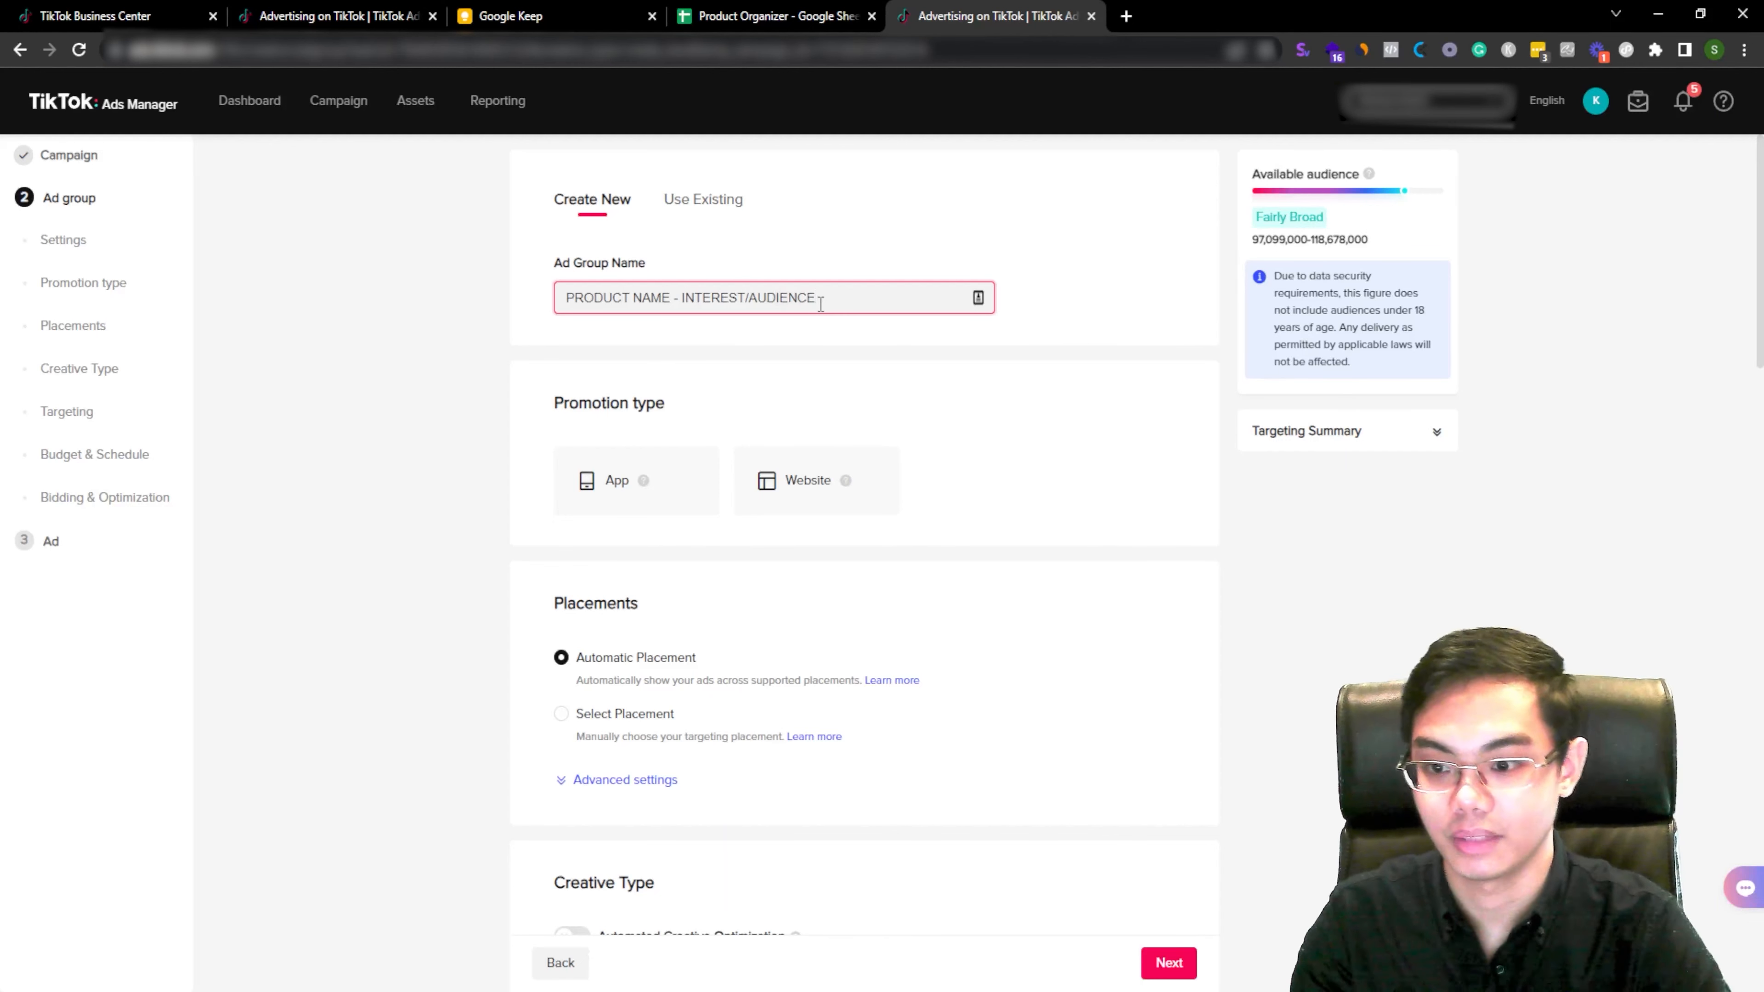
pyautogui.click(854, 361)
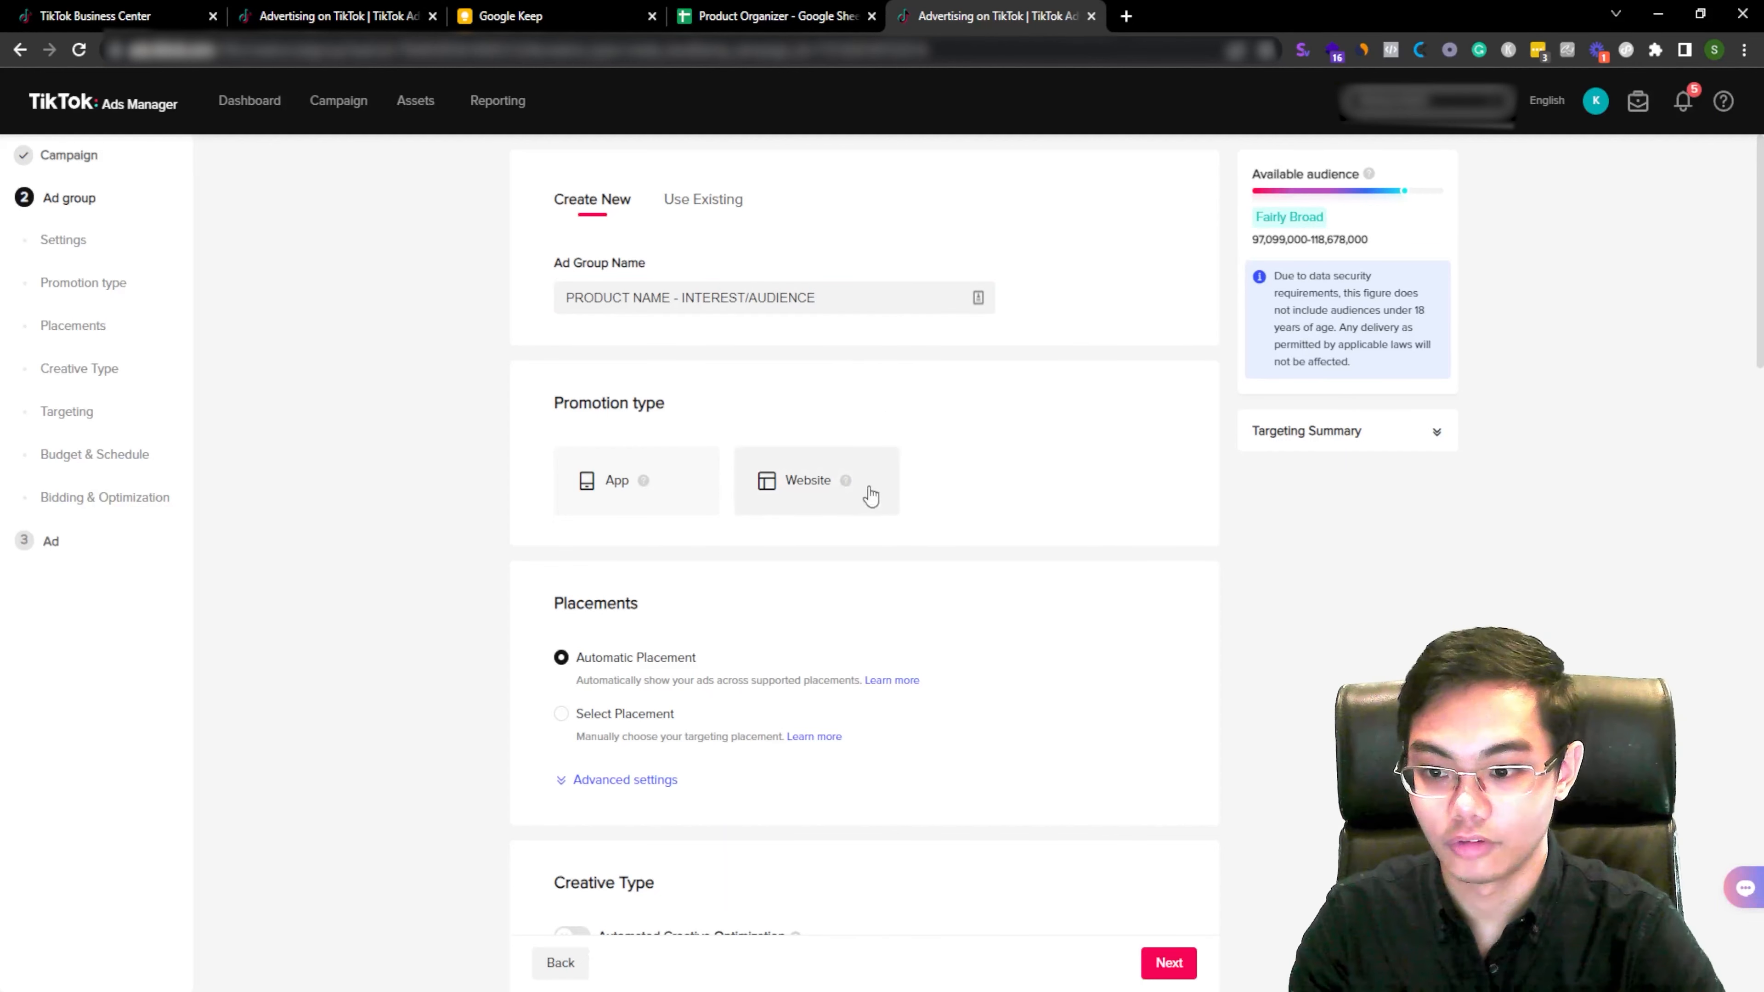
# Step: Set the promotion type to Website using the Kitcherra Pixel with Complete Payment as optimization event
pyautogui.click(807, 491)
pyautogui.click(868, 646)
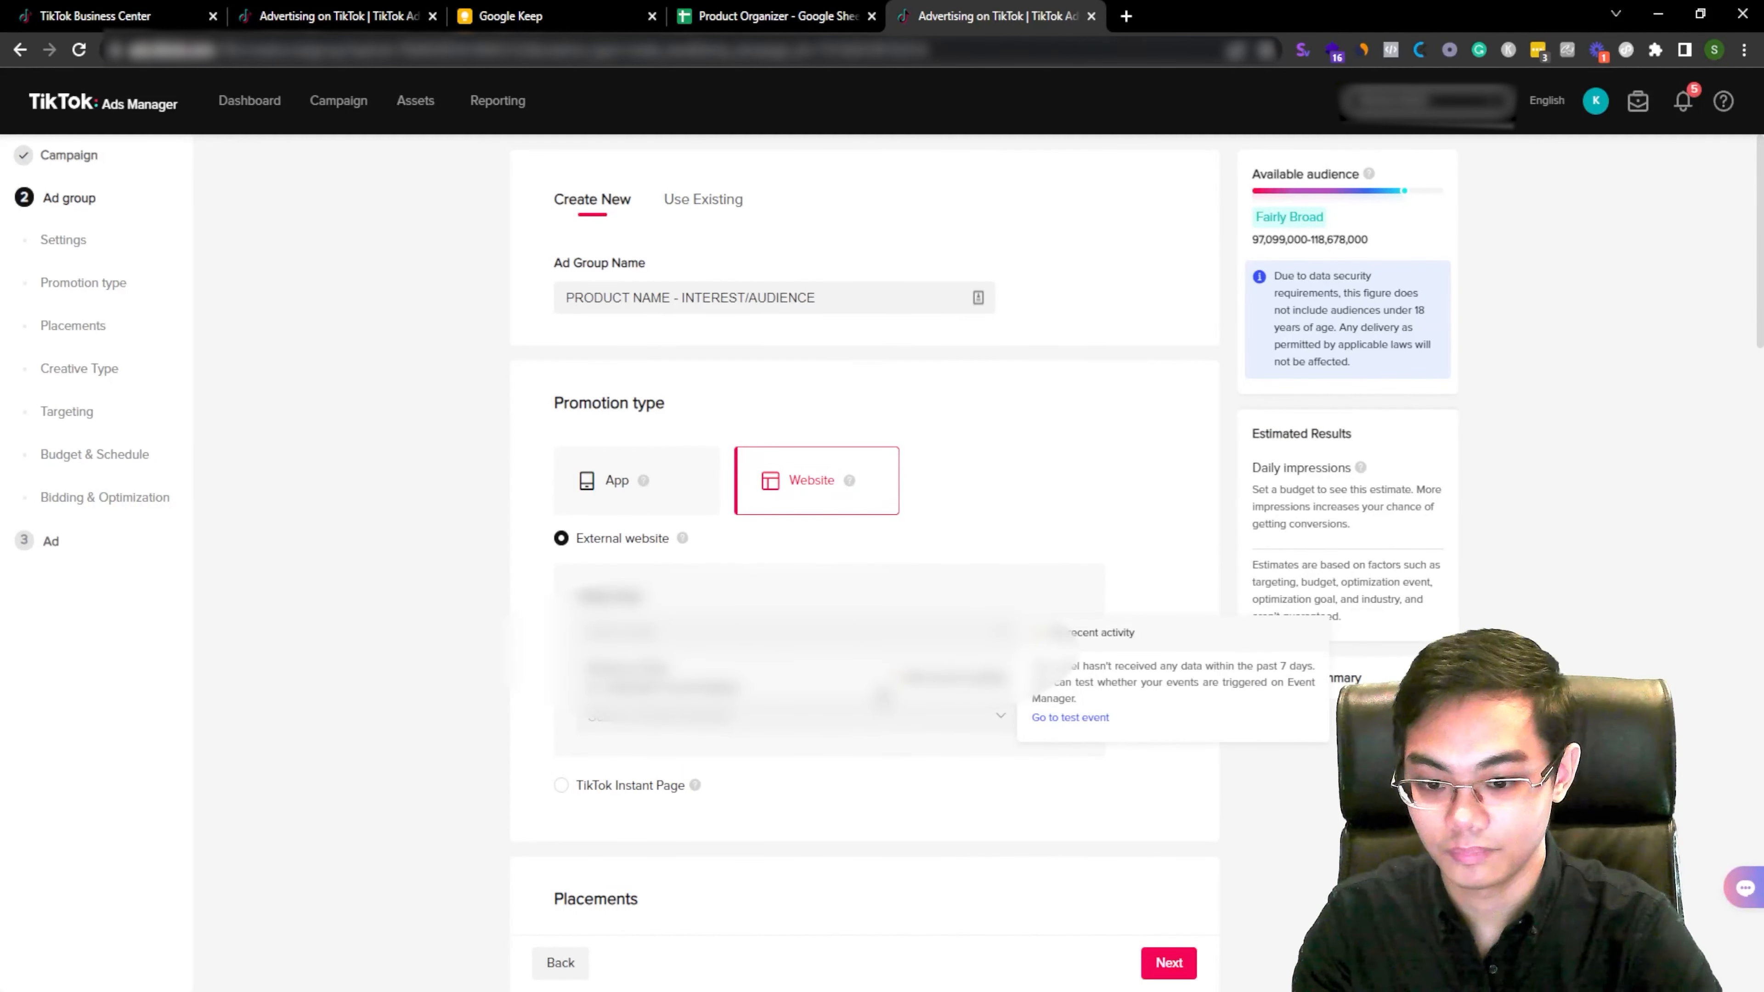
pyautogui.click(869, 712)
pyautogui.scroll(-3, 1165, 733)
pyautogui.scroll(3, 726, 646)
pyautogui.click(722, 699)
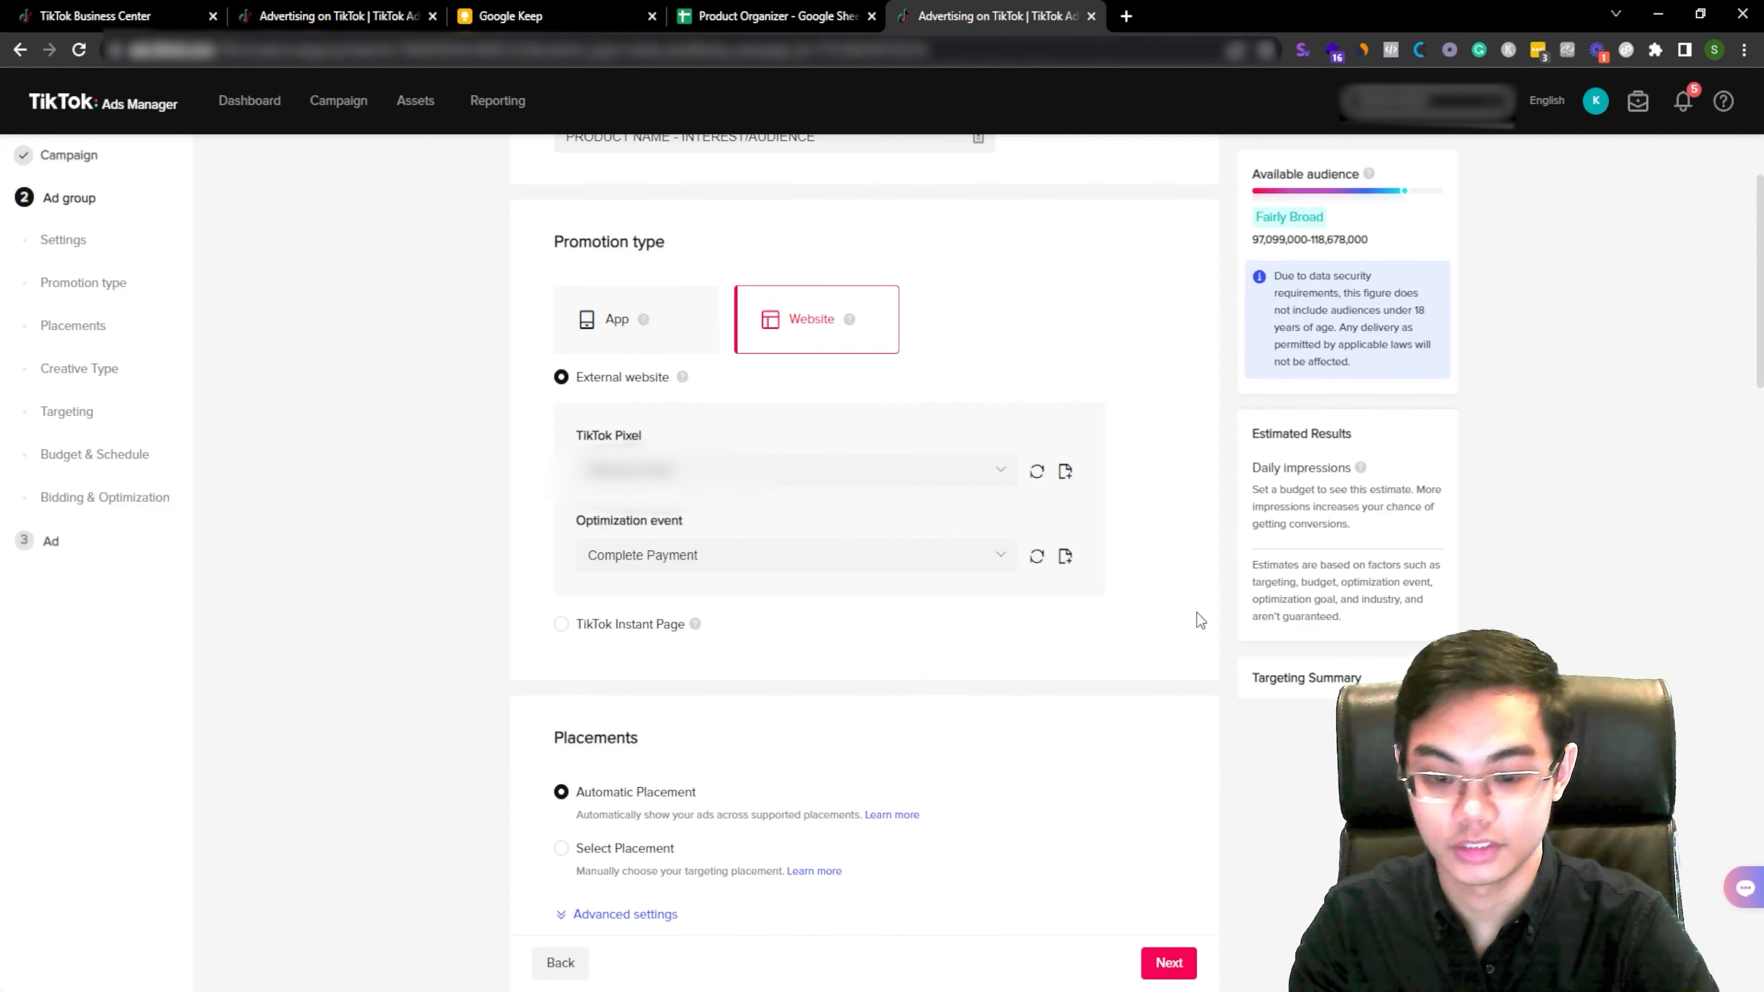
pyautogui.click(948, 555)
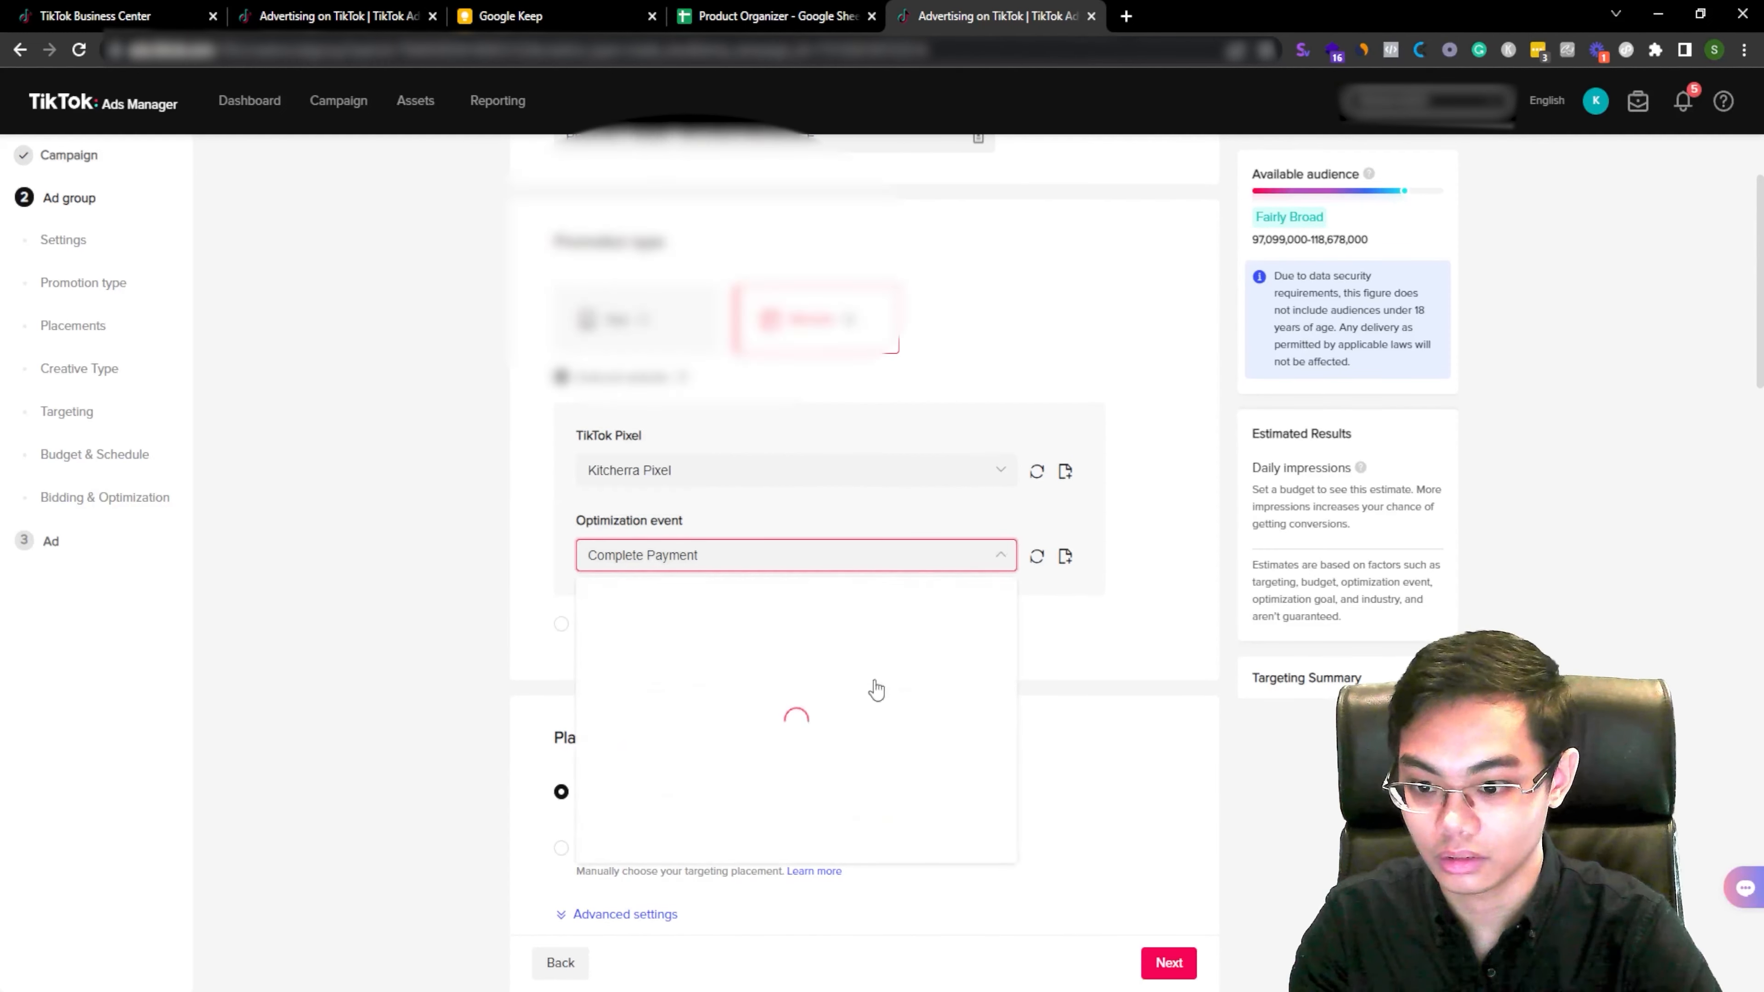
# Step: Switch placements to Select Placement and keep only TikTok, unchecking News Feed App Series and Pangle
pyautogui.scroll(-5, 1138, 550)
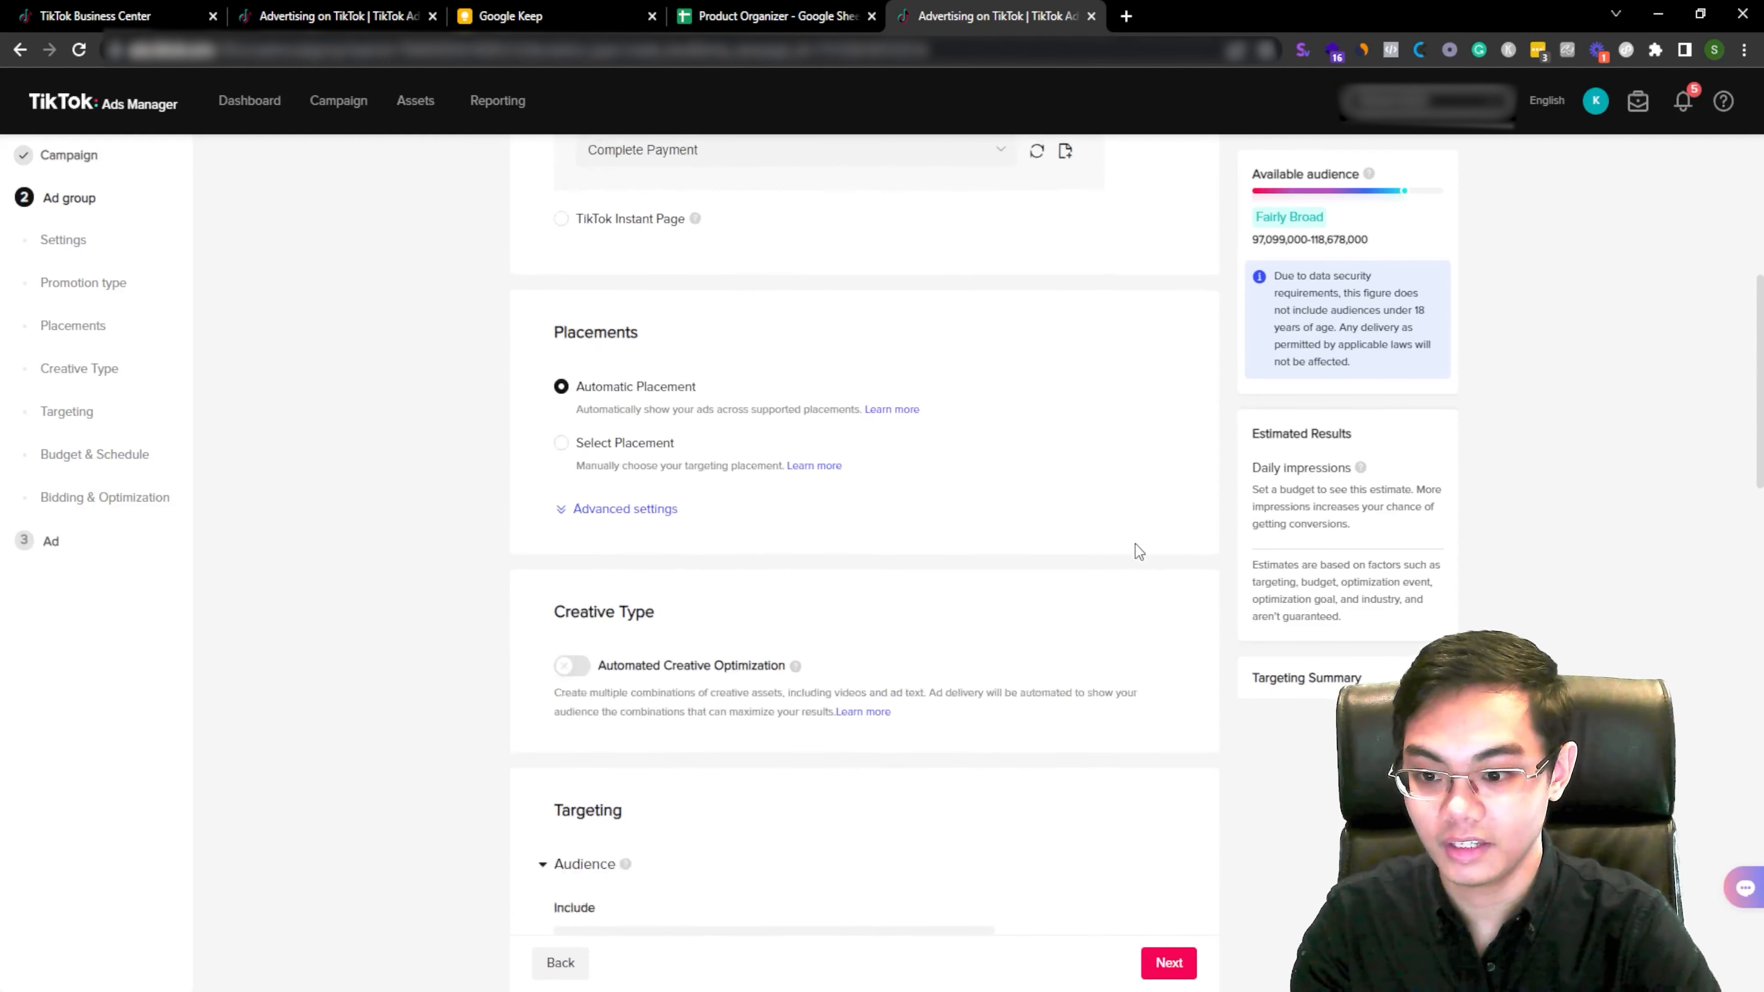
pyautogui.click(576, 445)
pyautogui.click(583, 581)
pyautogui.click(583, 646)
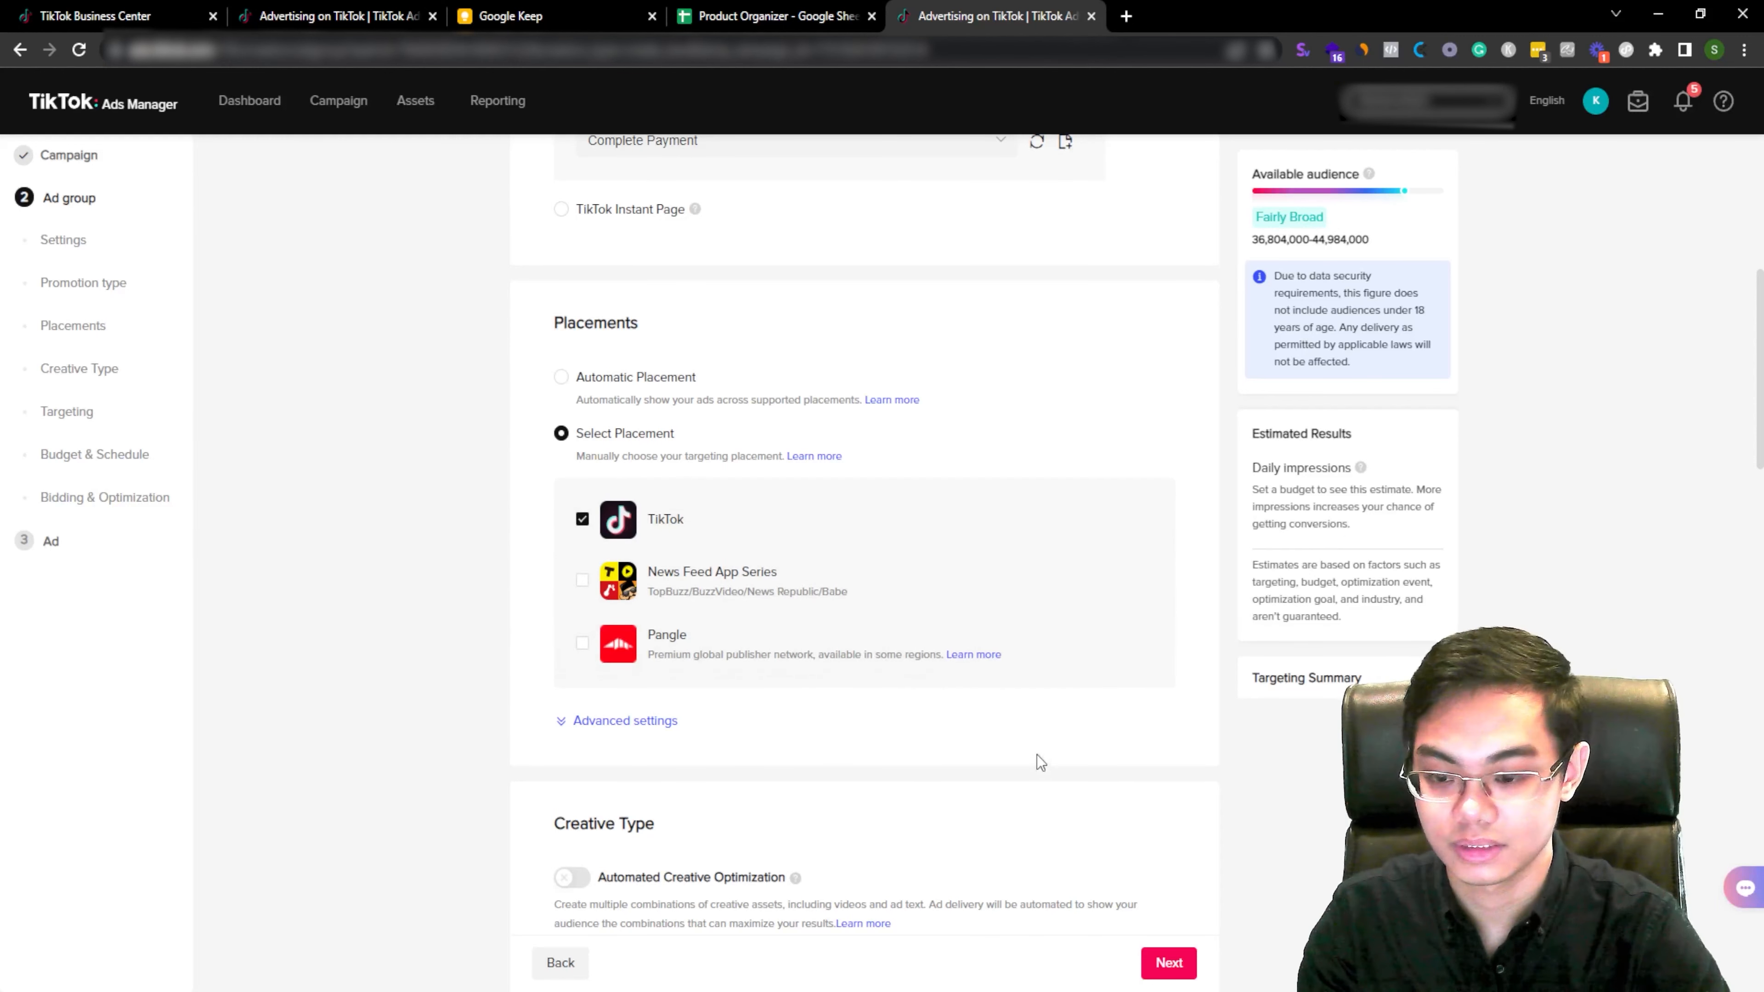
pyautogui.scroll(-5, 1036, 755)
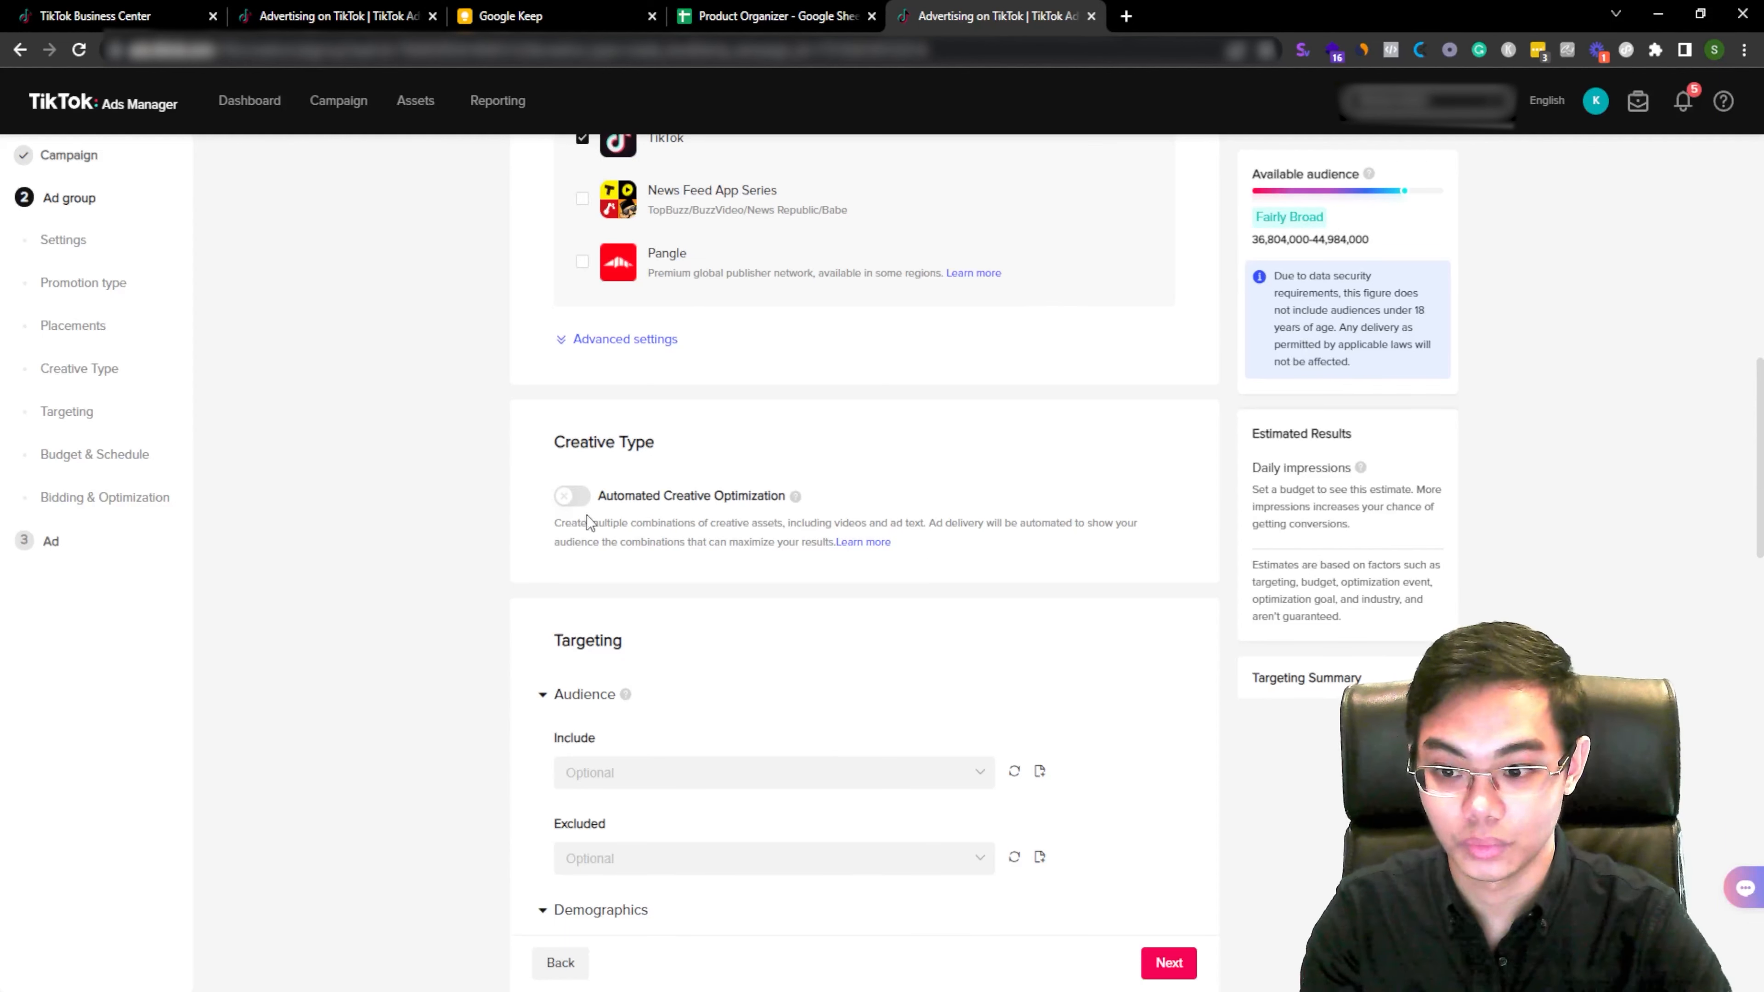
pyautogui.scroll(-5, 986, 590)
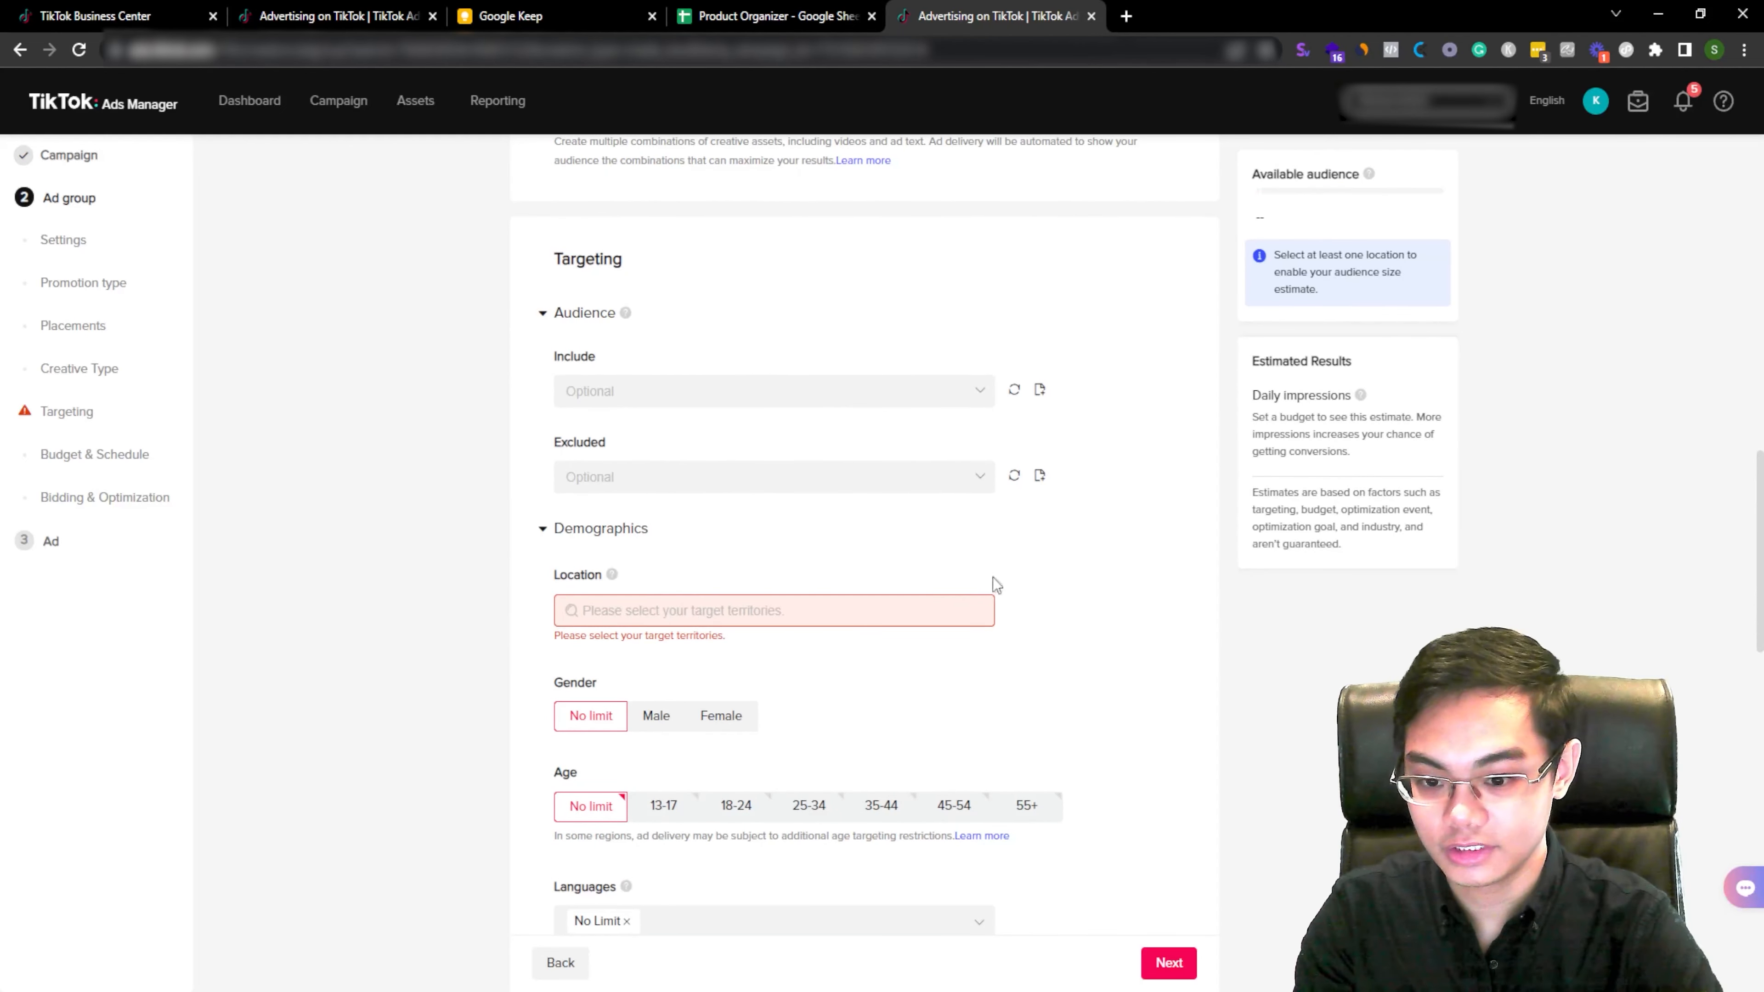
pyautogui.click(928, 612)
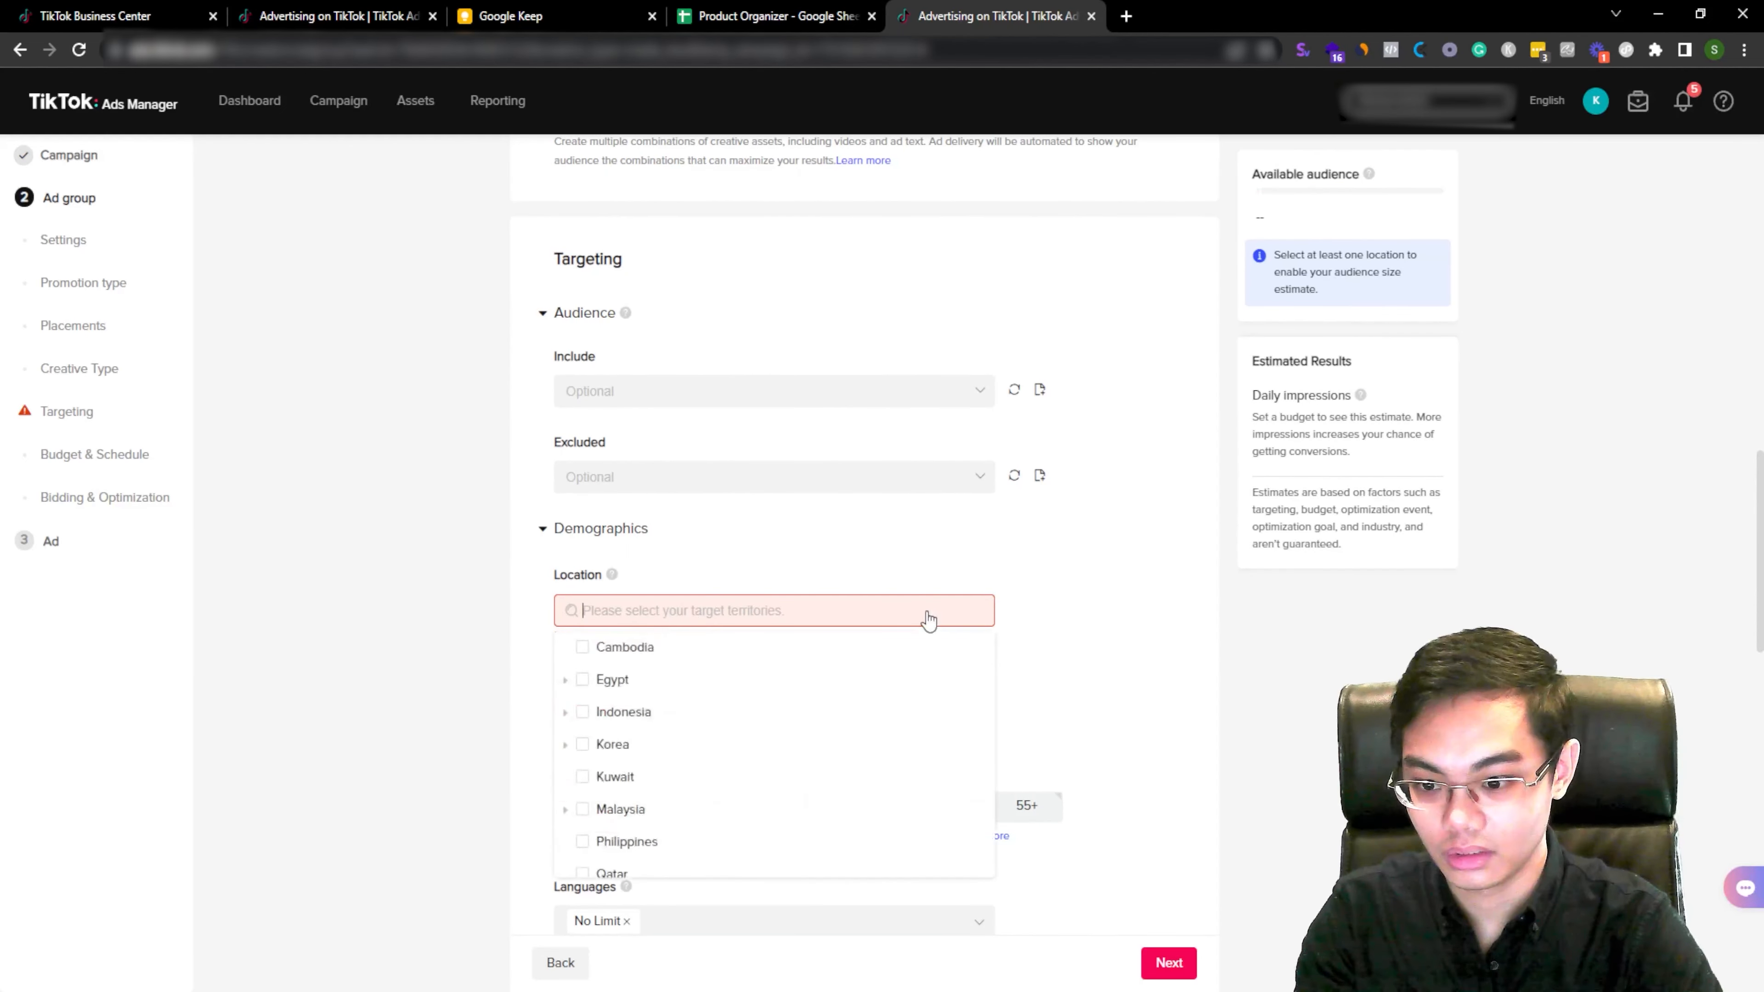
pyautogui.click(956, 578)
pyautogui.scroll(-3, 1050, 615)
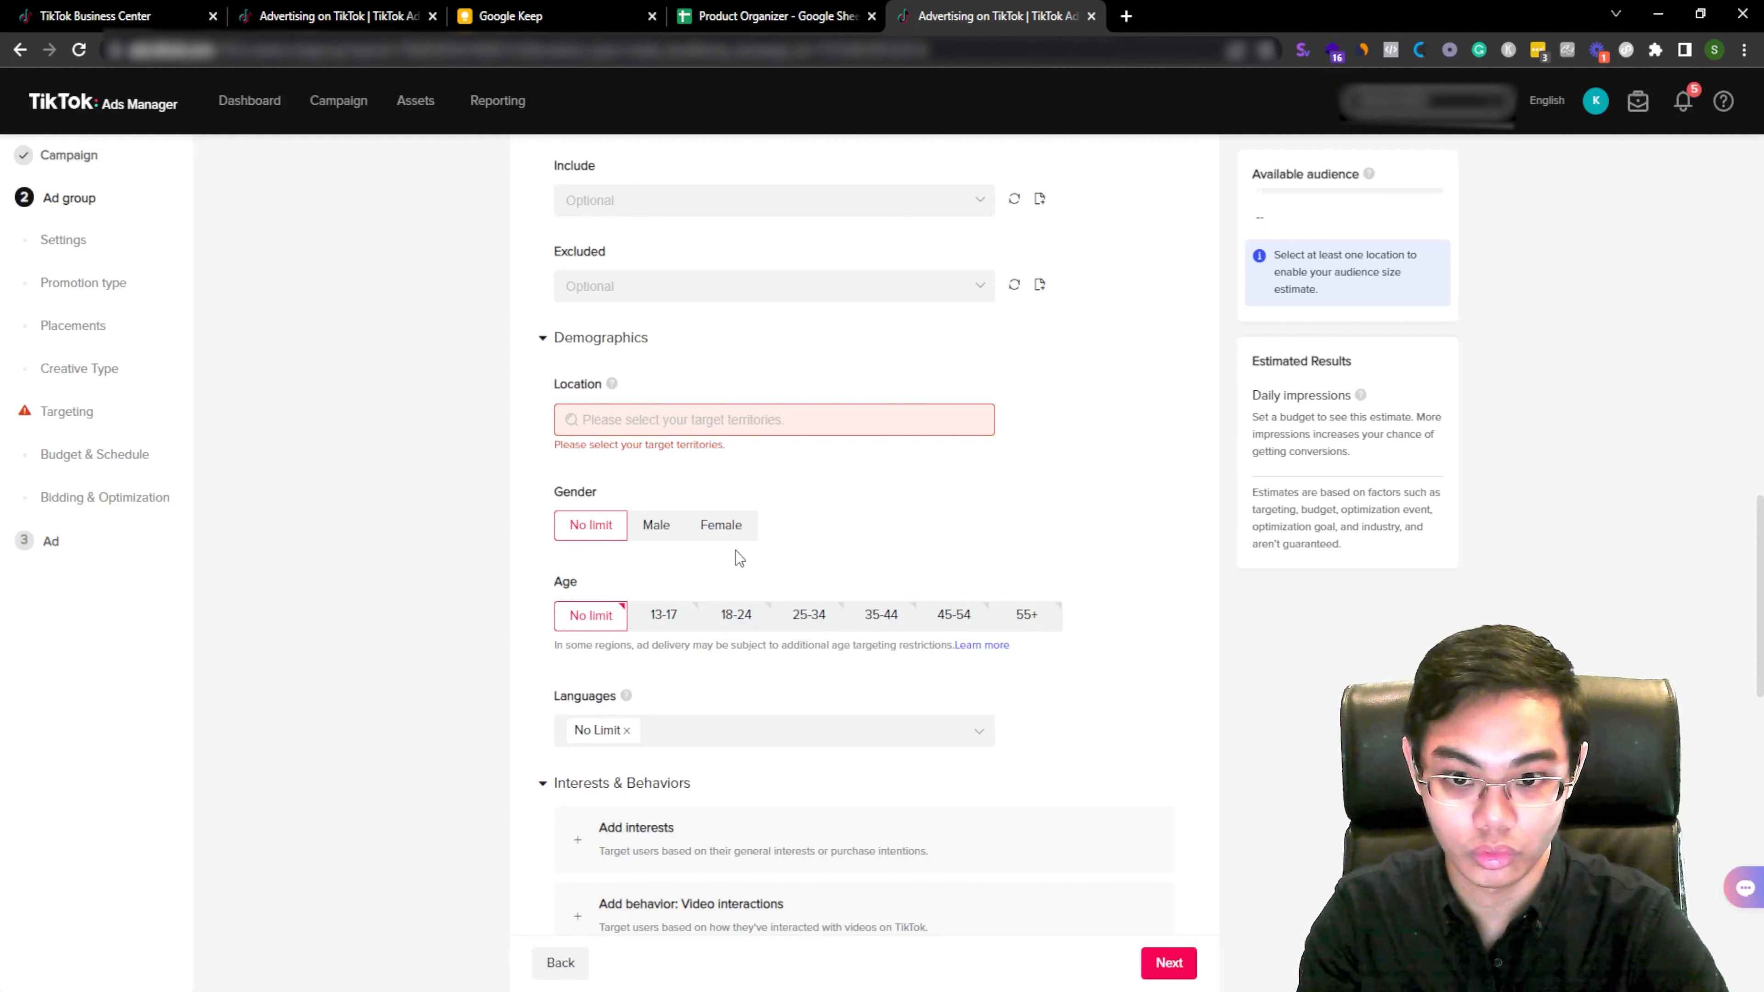
# Step: Try the Female gender and several age ranges, then return both gender and age to No limit
pyautogui.click(722, 529)
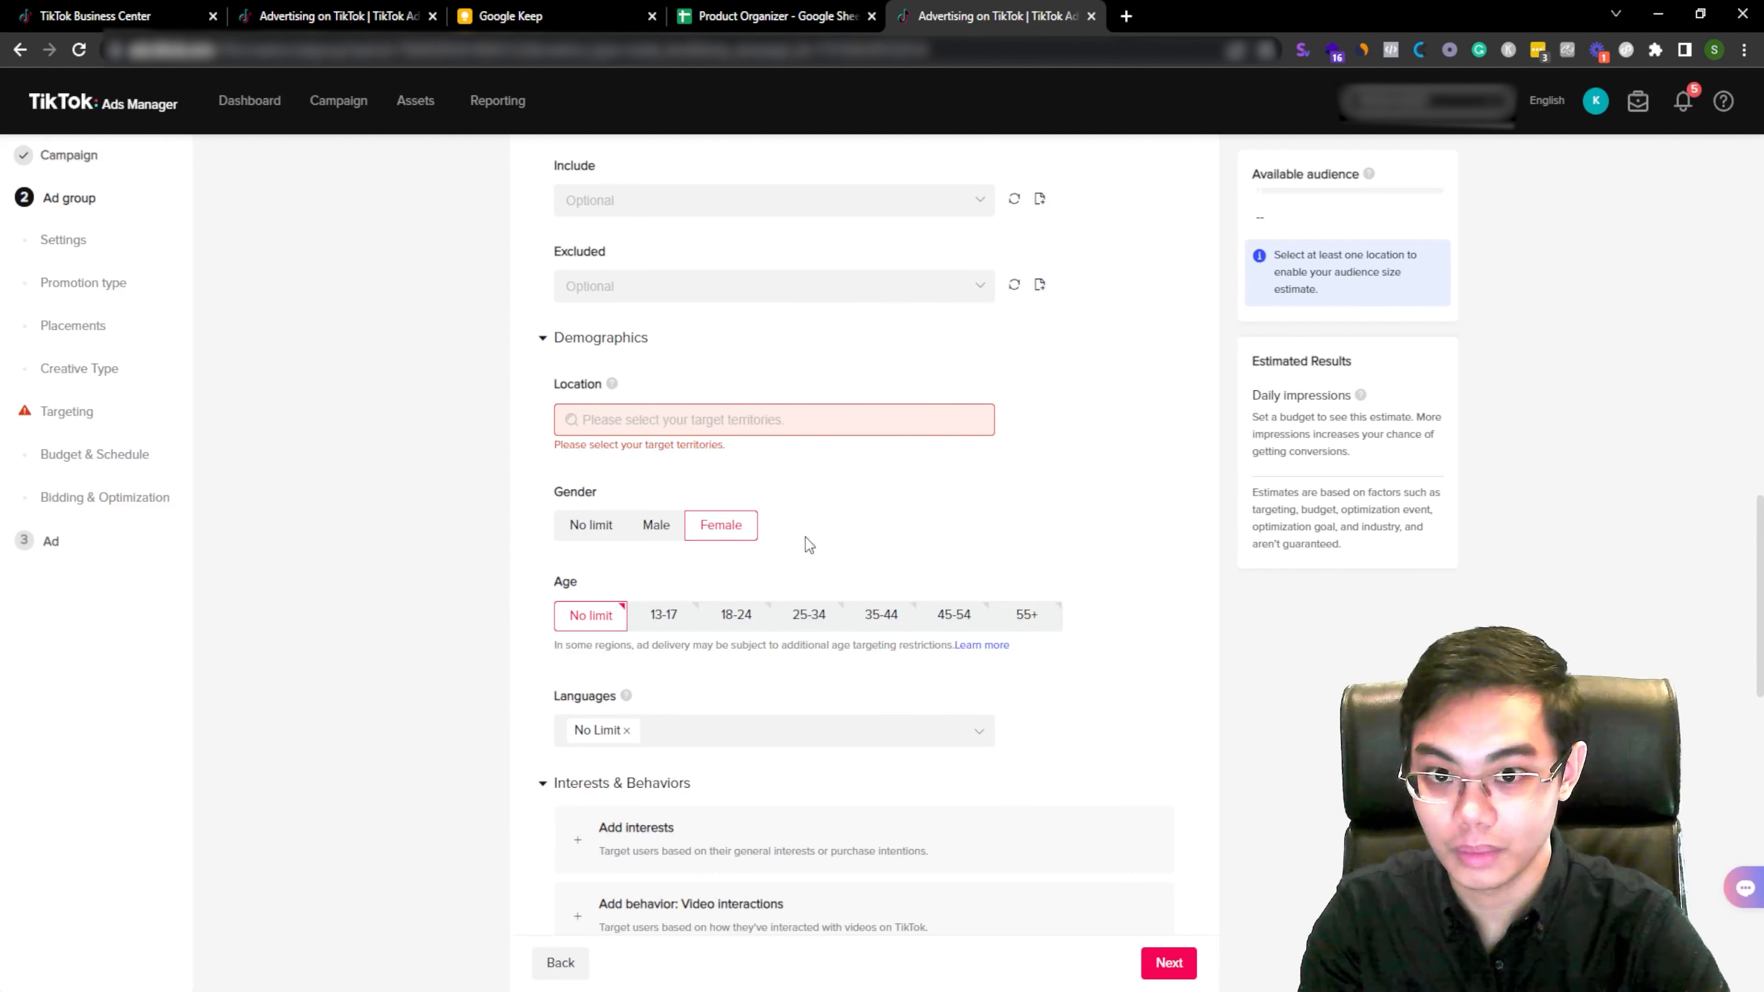
pyautogui.click(594, 530)
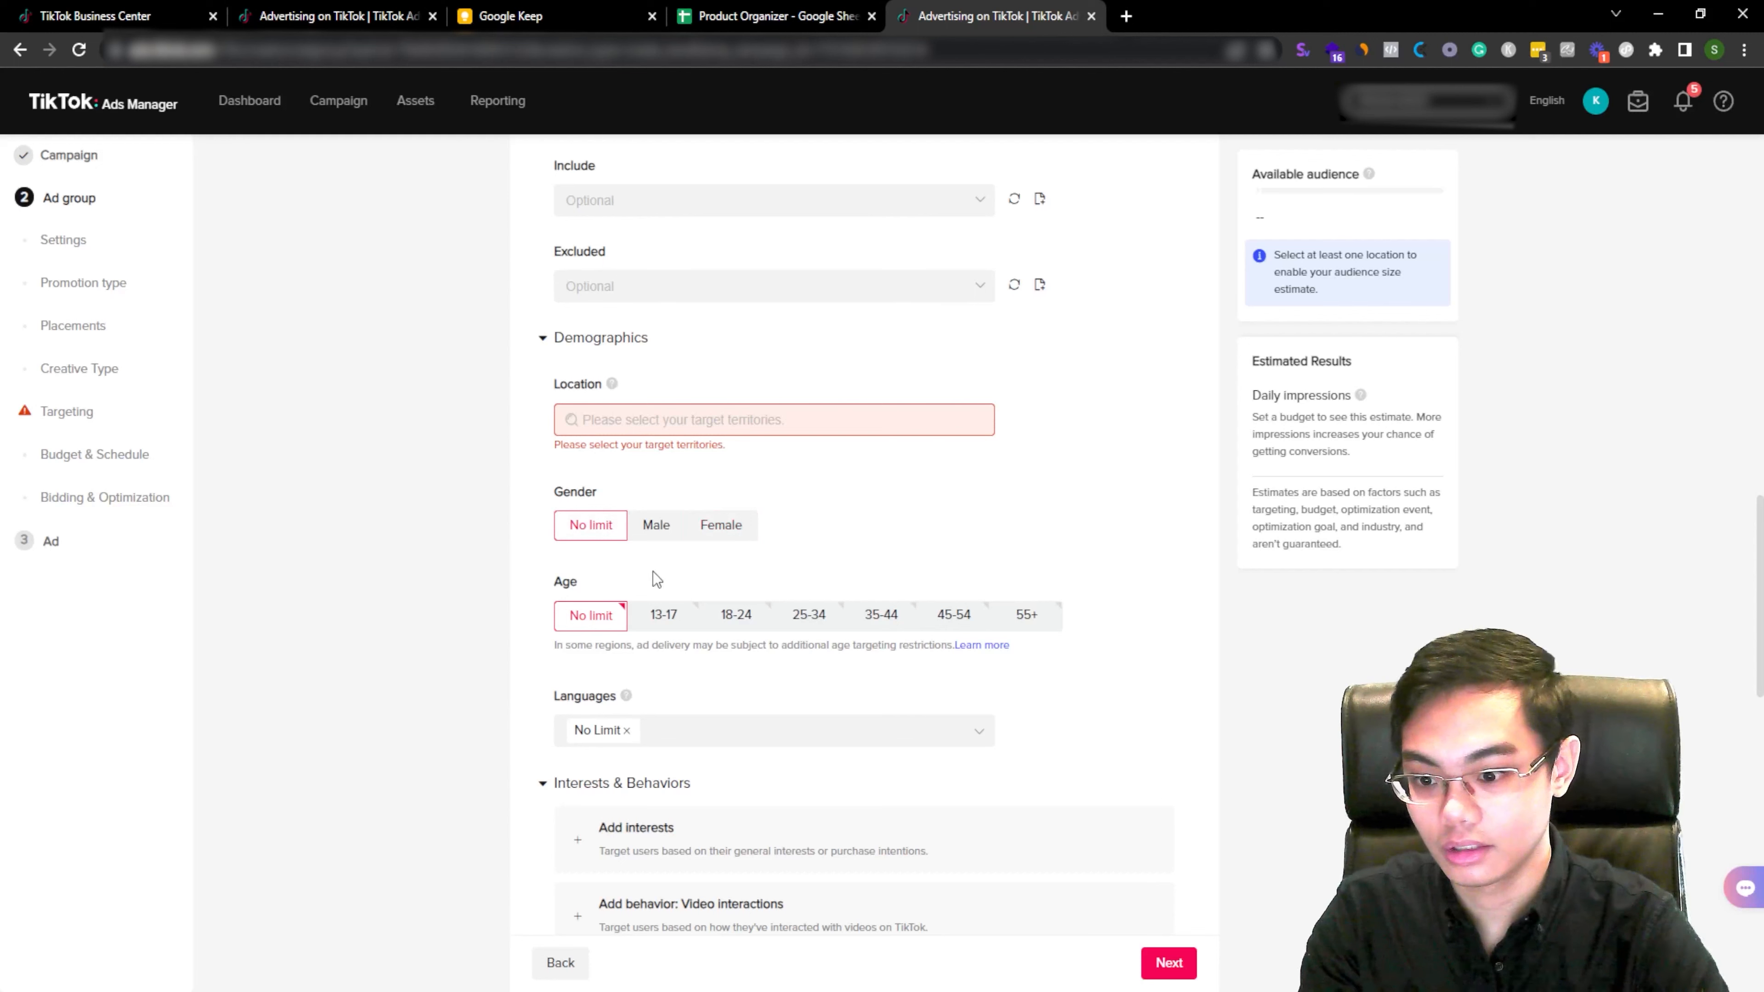
pyautogui.click(751, 625)
pyautogui.click(816, 617)
pyautogui.click(893, 617)
pyautogui.click(955, 617)
pyautogui.click(1026, 615)
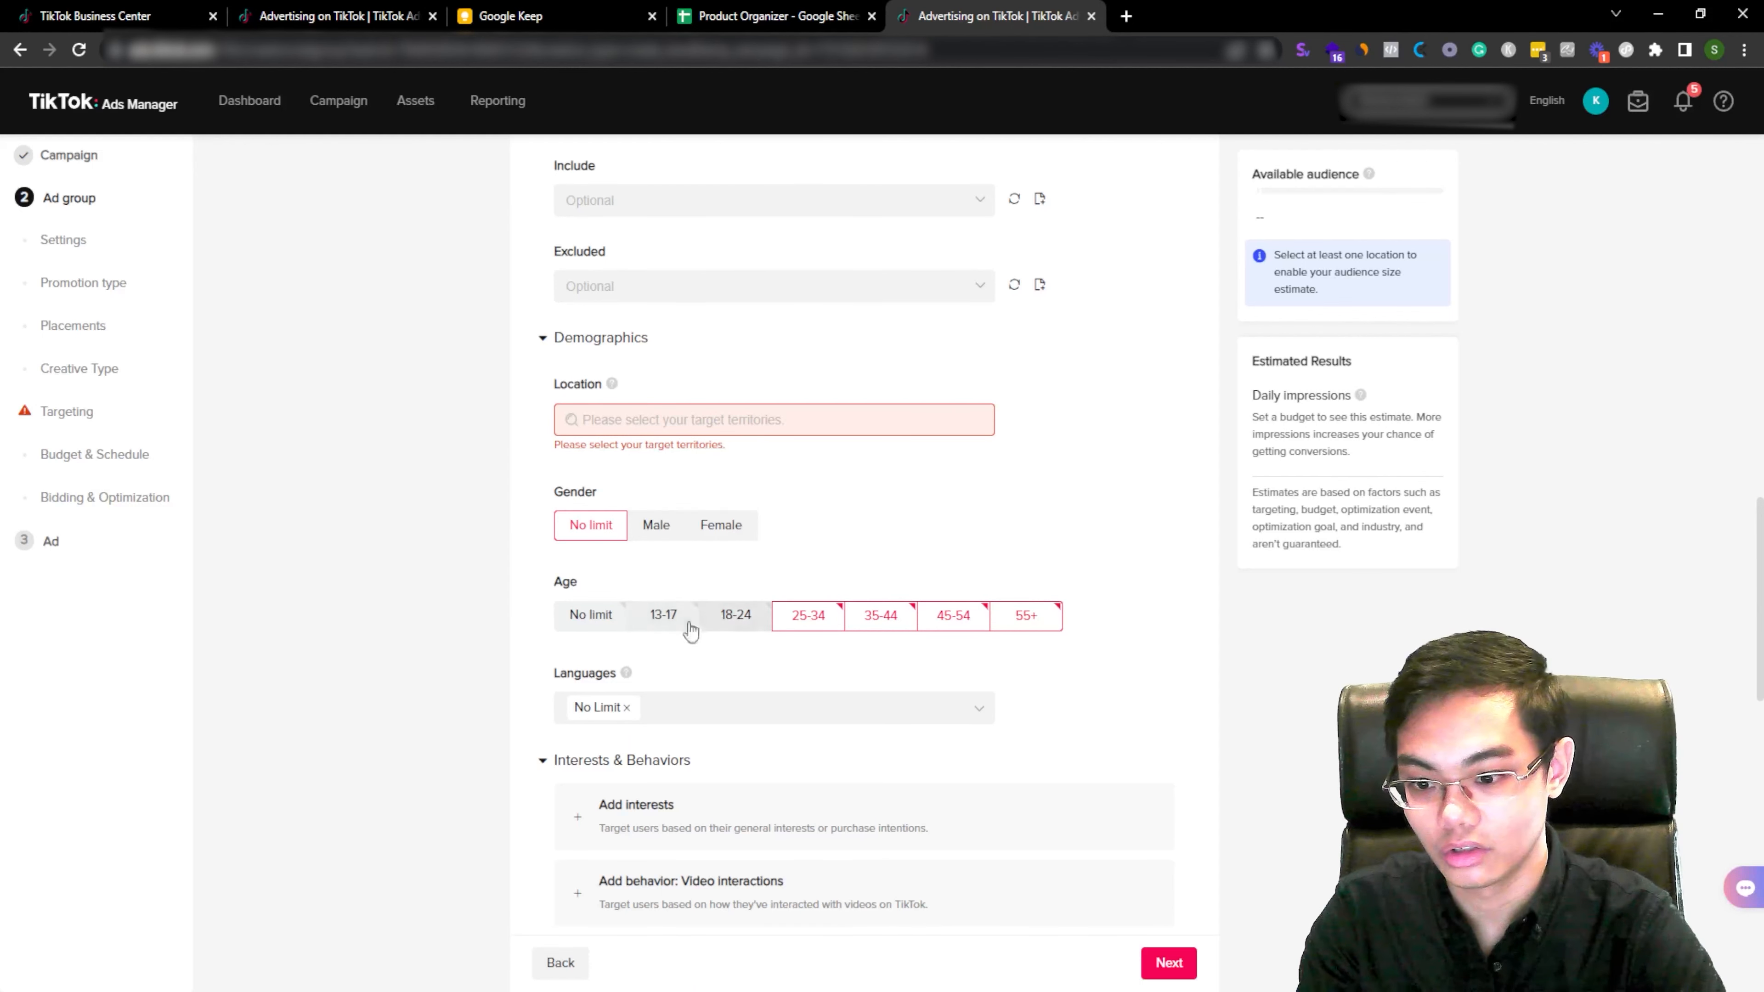
pyautogui.click(815, 618)
pyautogui.click(889, 617)
pyautogui.click(921, 618)
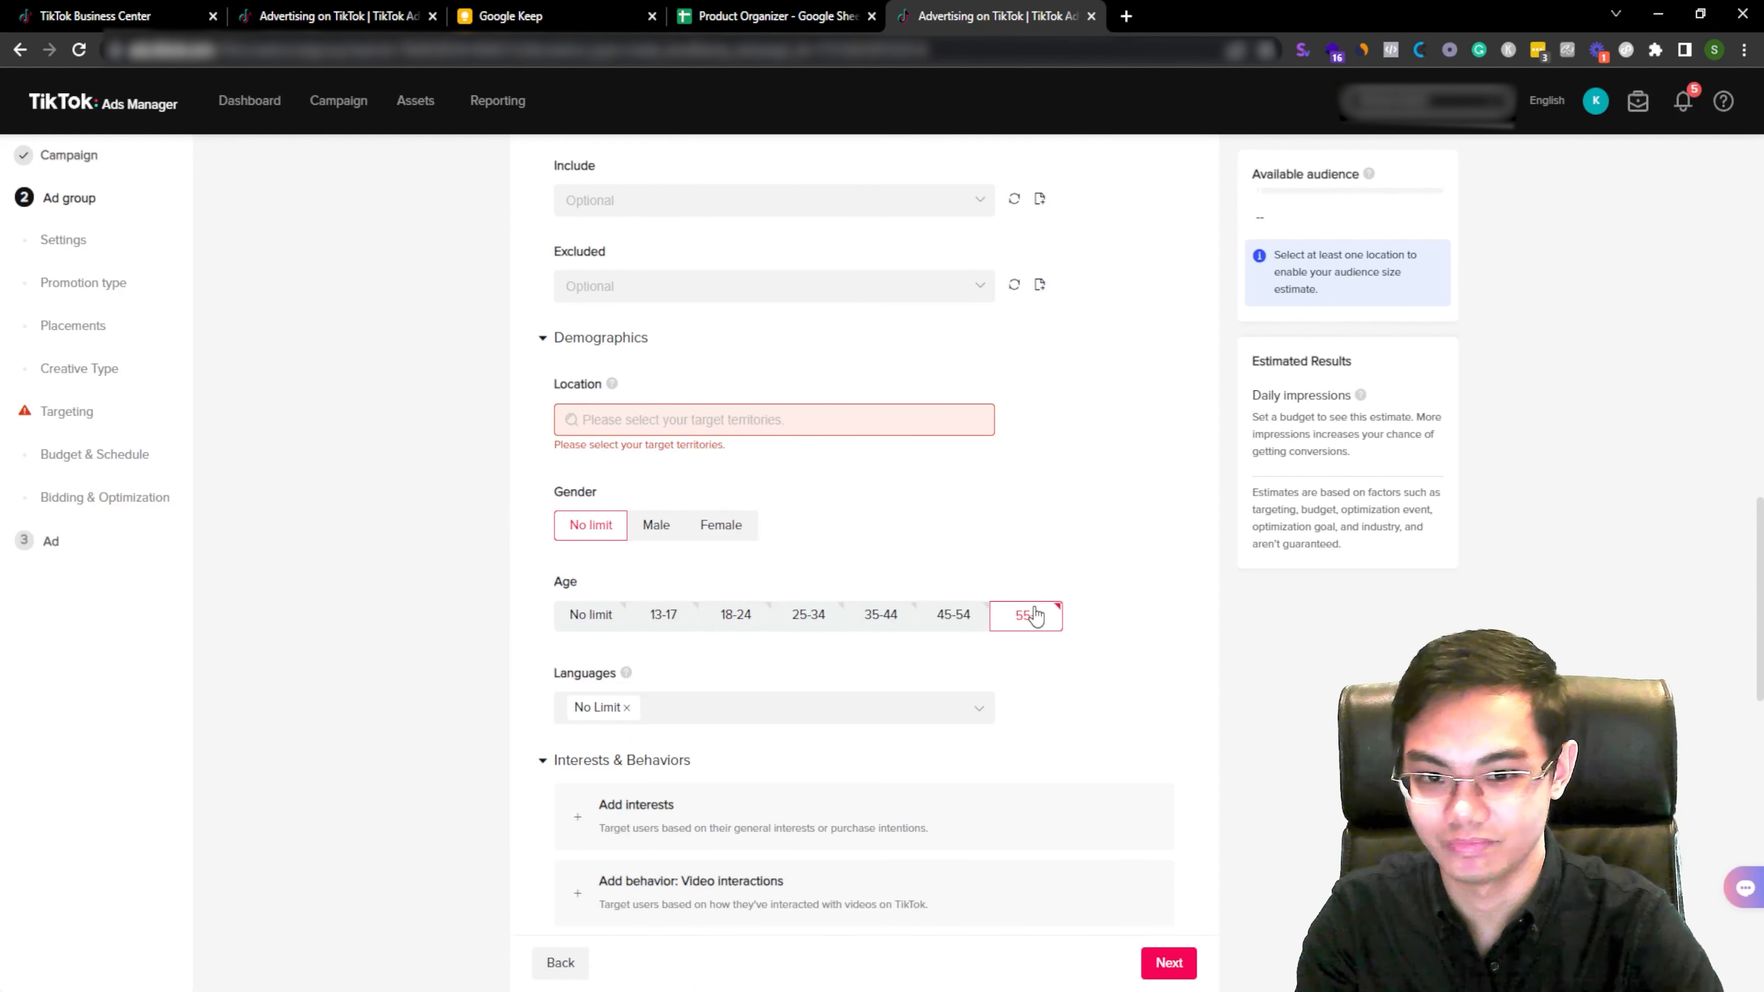
pyautogui.scroll(-2, 1120, 661)
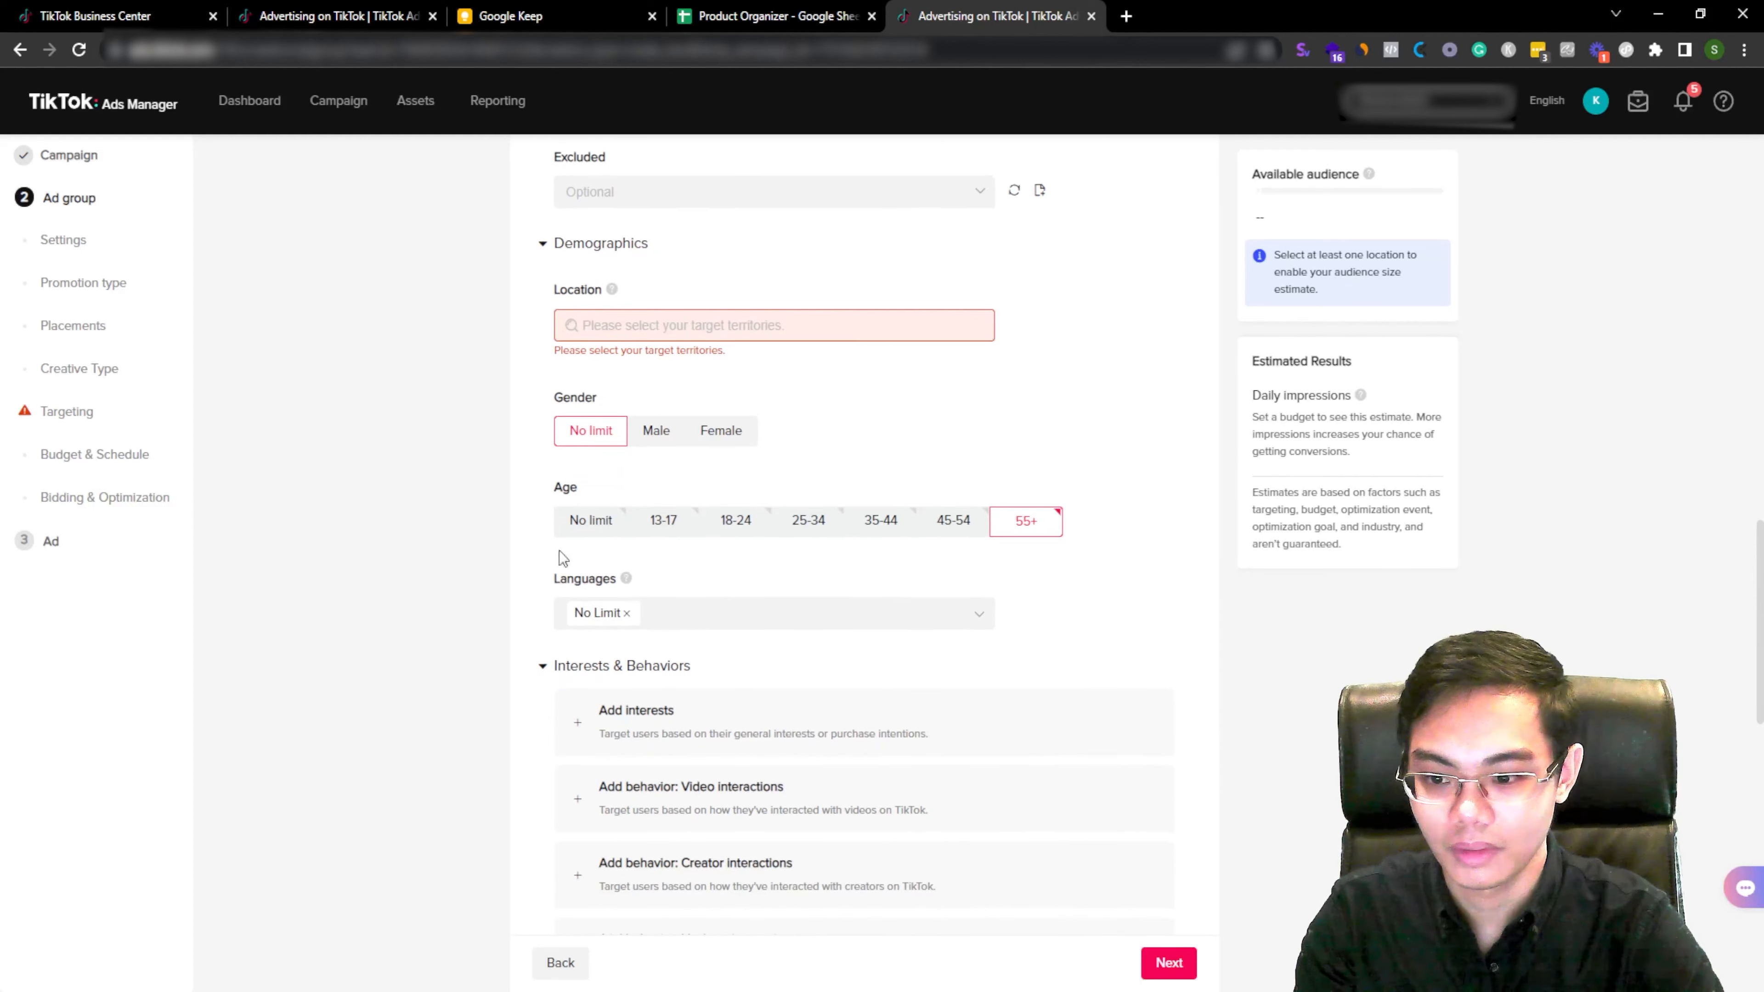
pyautogui.click(590, 521)
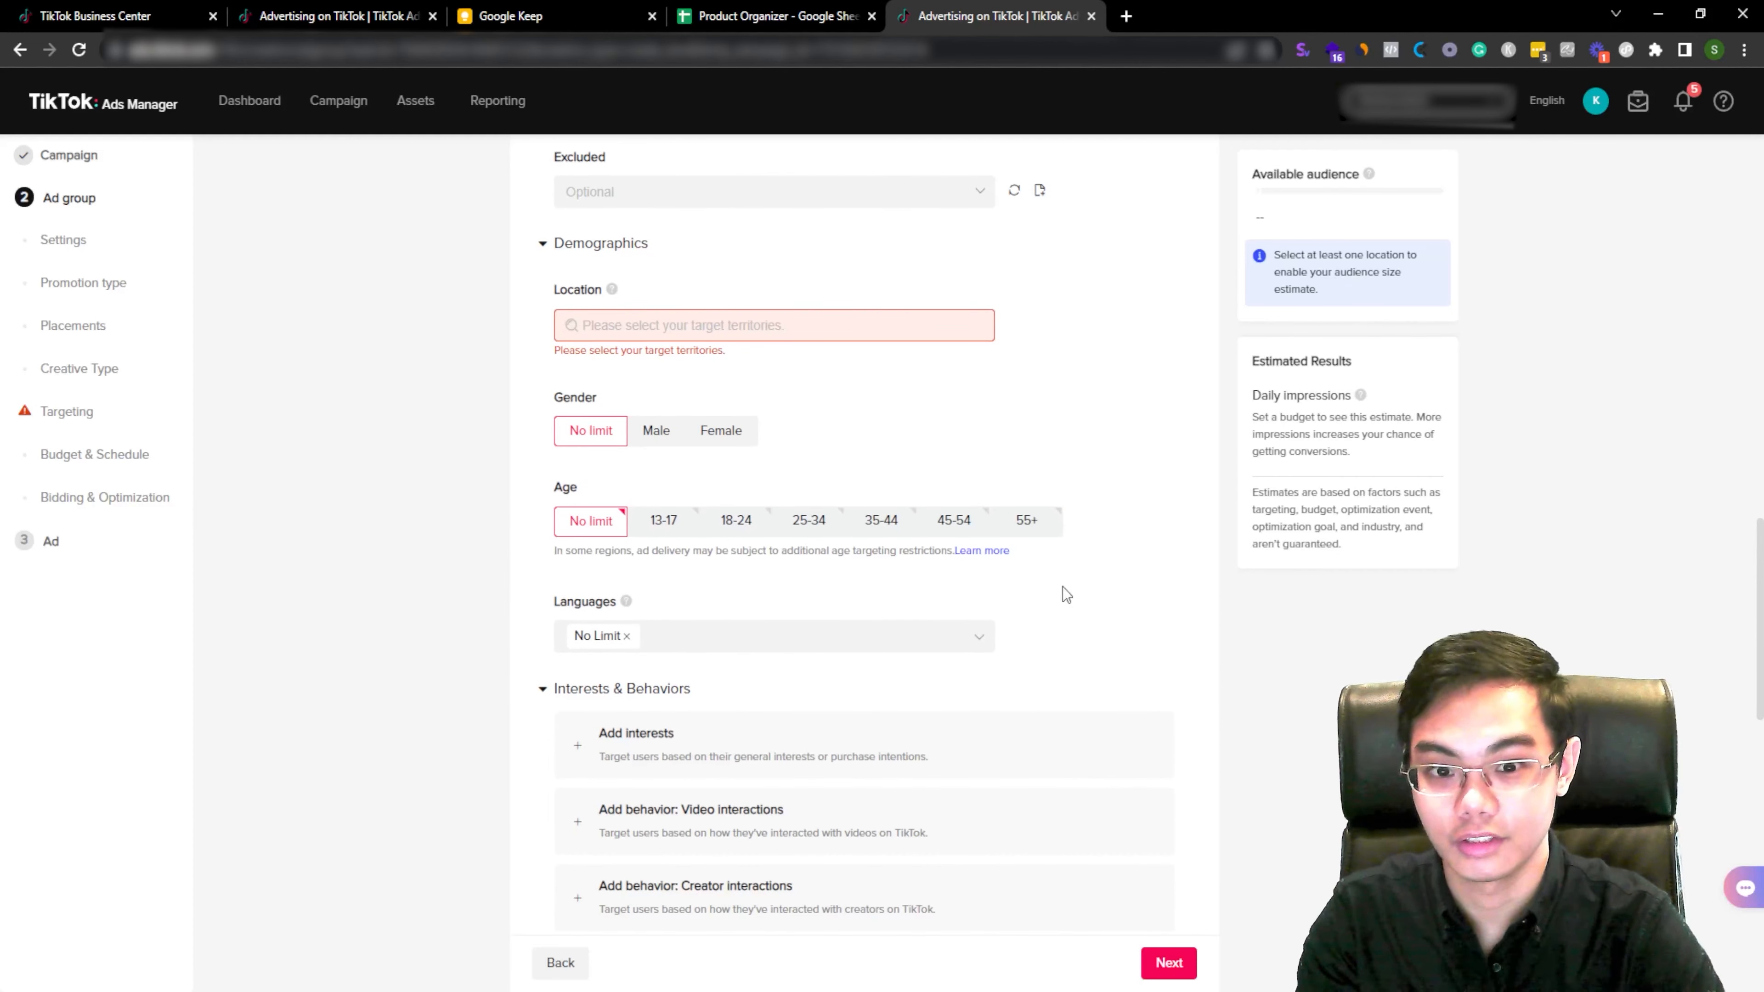
# Step: Replace the No Limit language setting with English
pyautogui.click(626, 635)
pyautogui.click(649, 643)
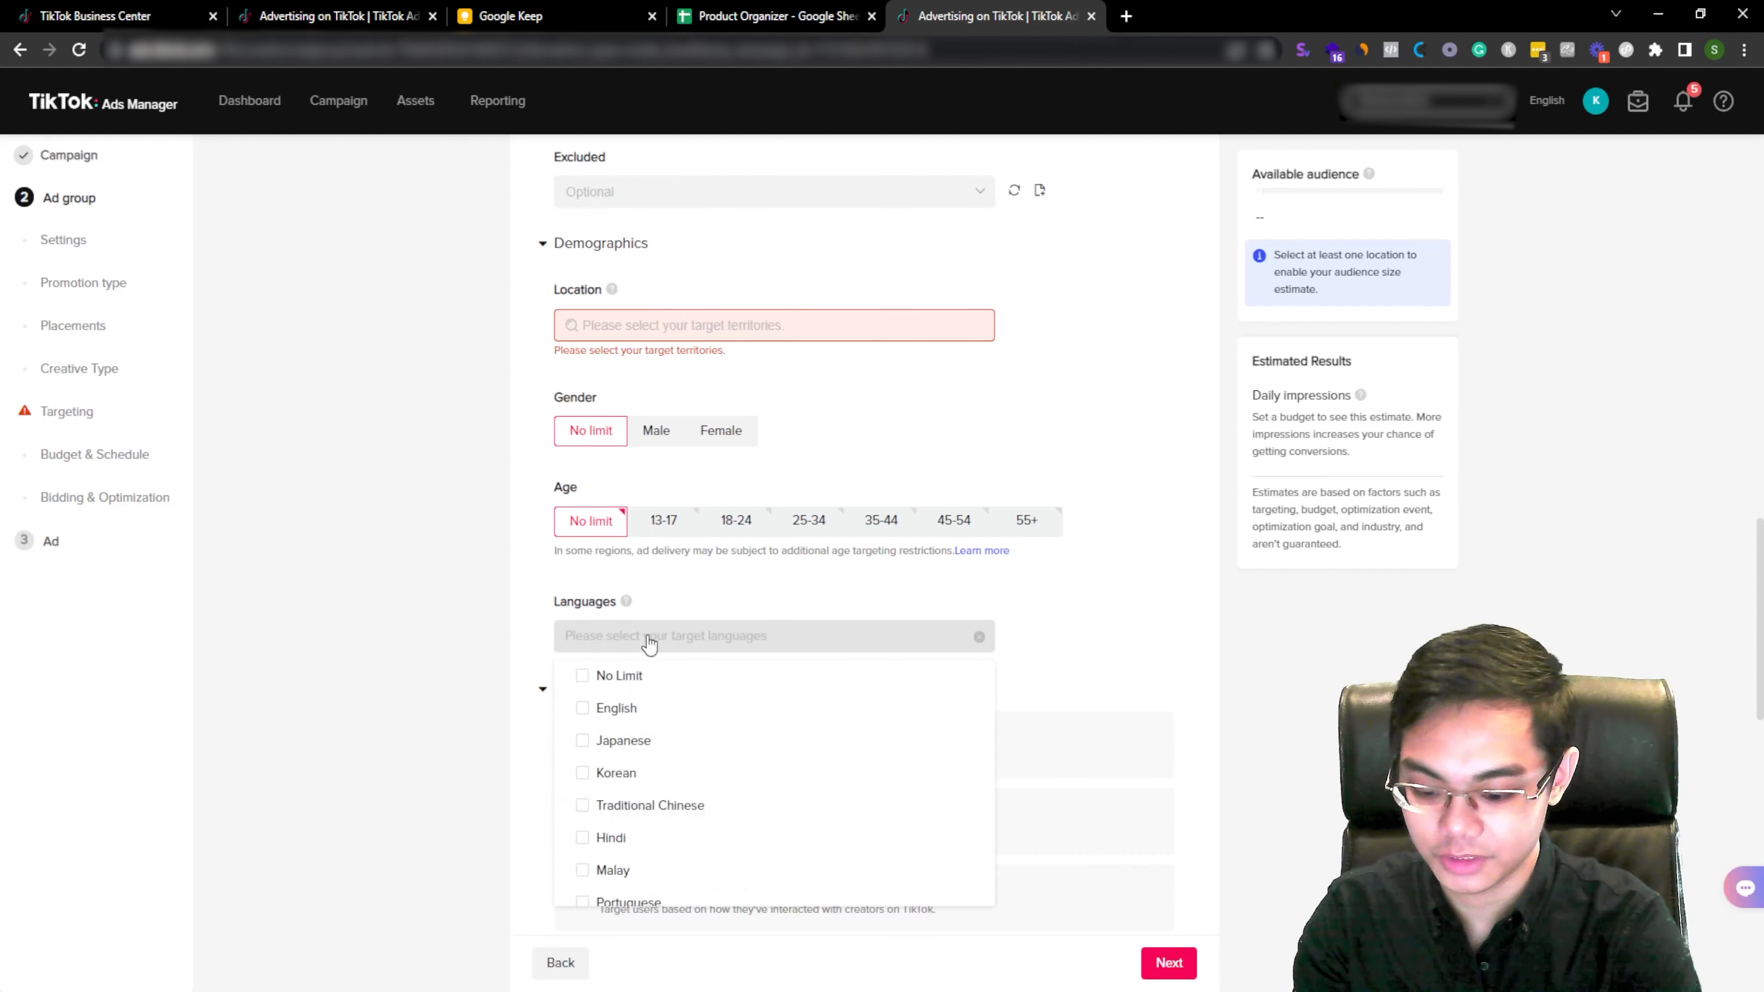
pyautogui.click(628, 708)
pyautogui.click(1041, 635)
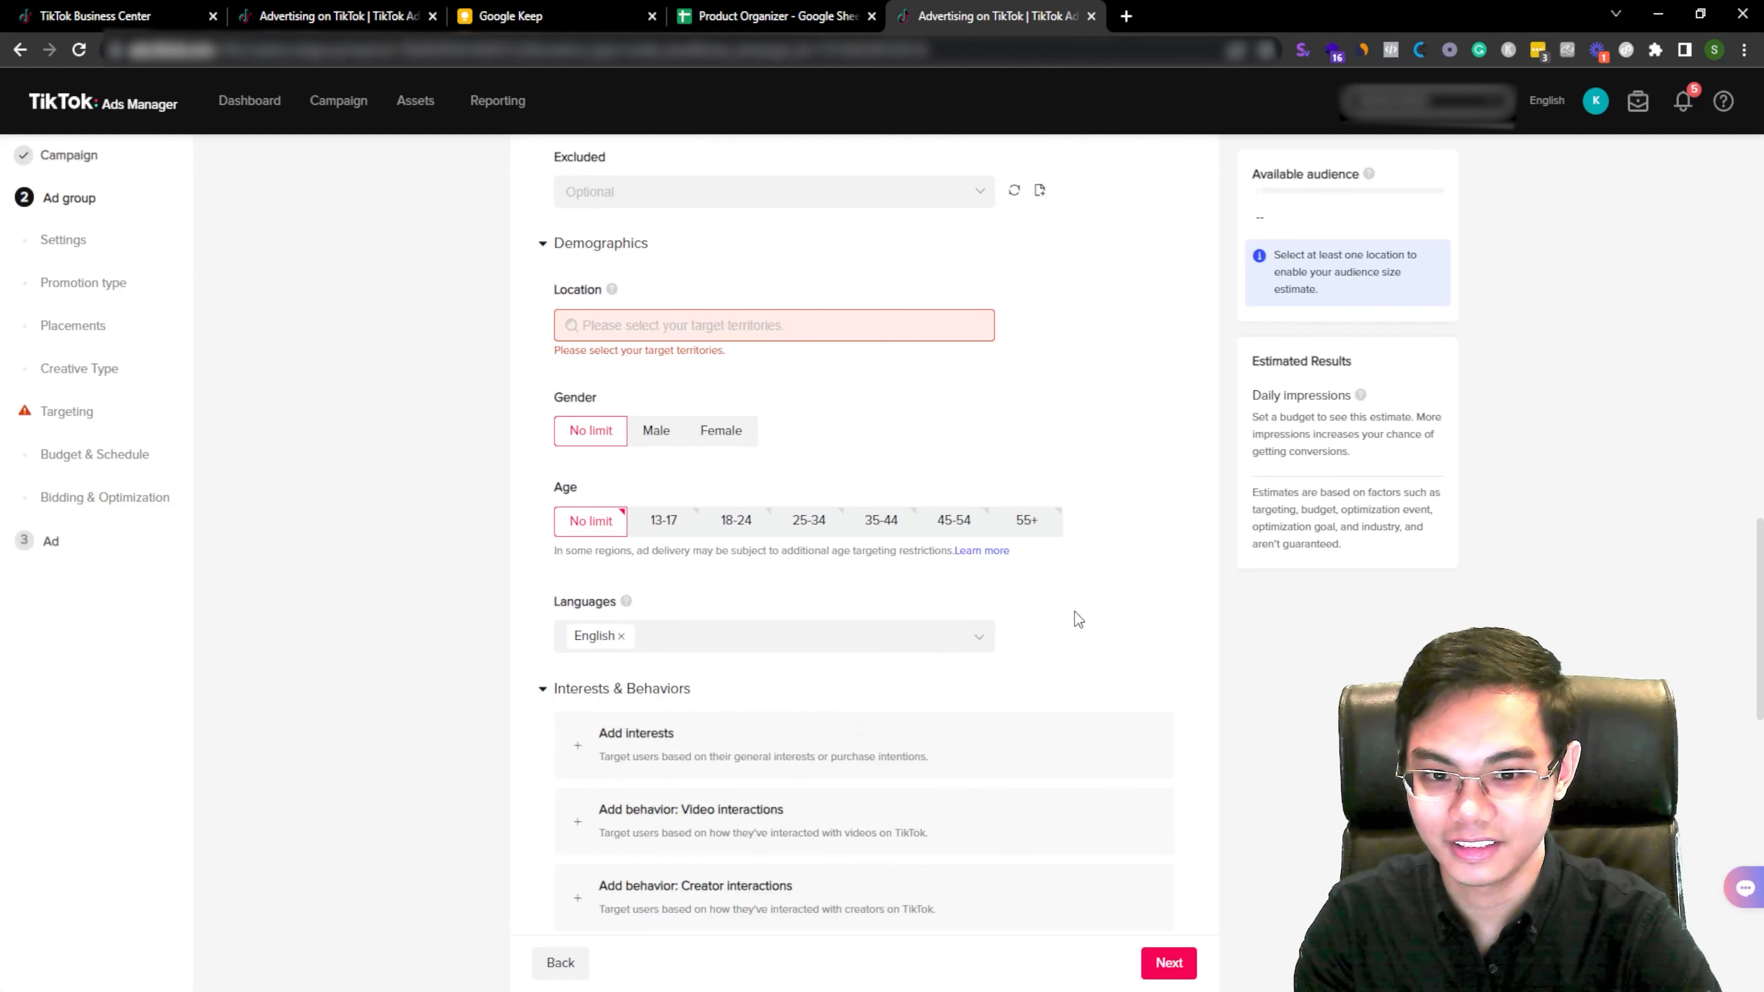
# Step: Add an interest targeting block and include the Beauty & Personal Care interest category
pyautogui.scroll(-5, 1041, 659)
pyautogui.click(1043, 661)
pyautogui.click(945, 463)
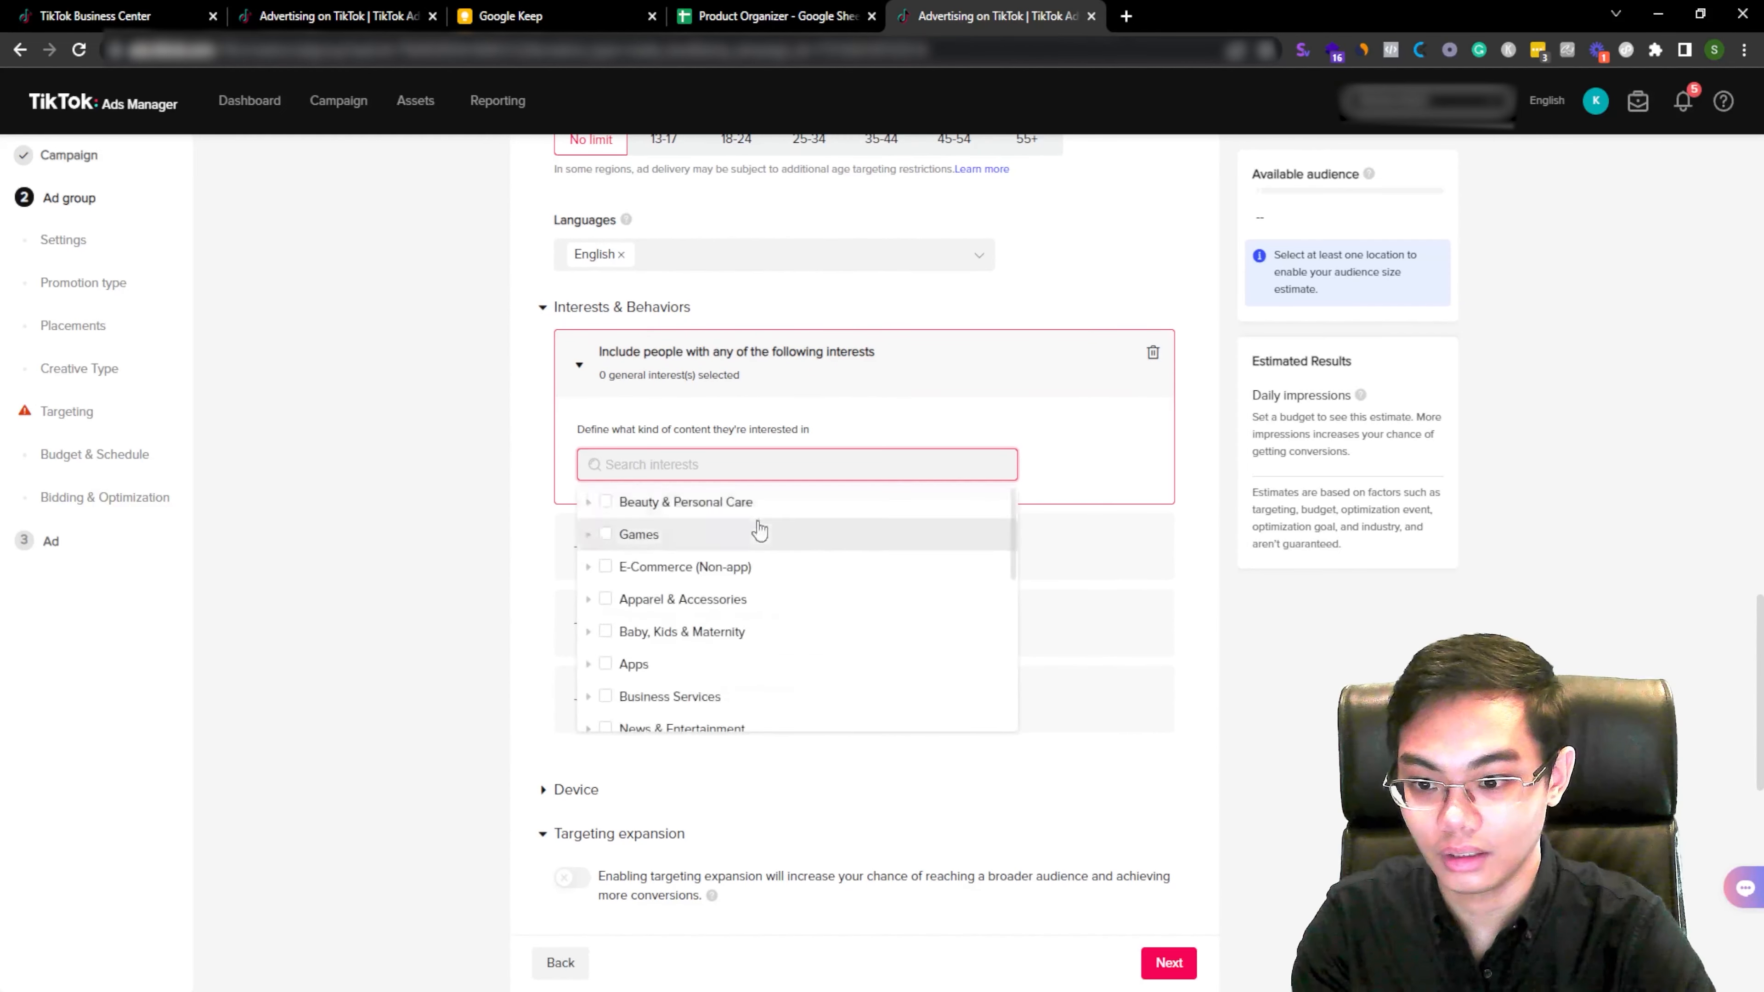
pyautogui.click(606, 501)
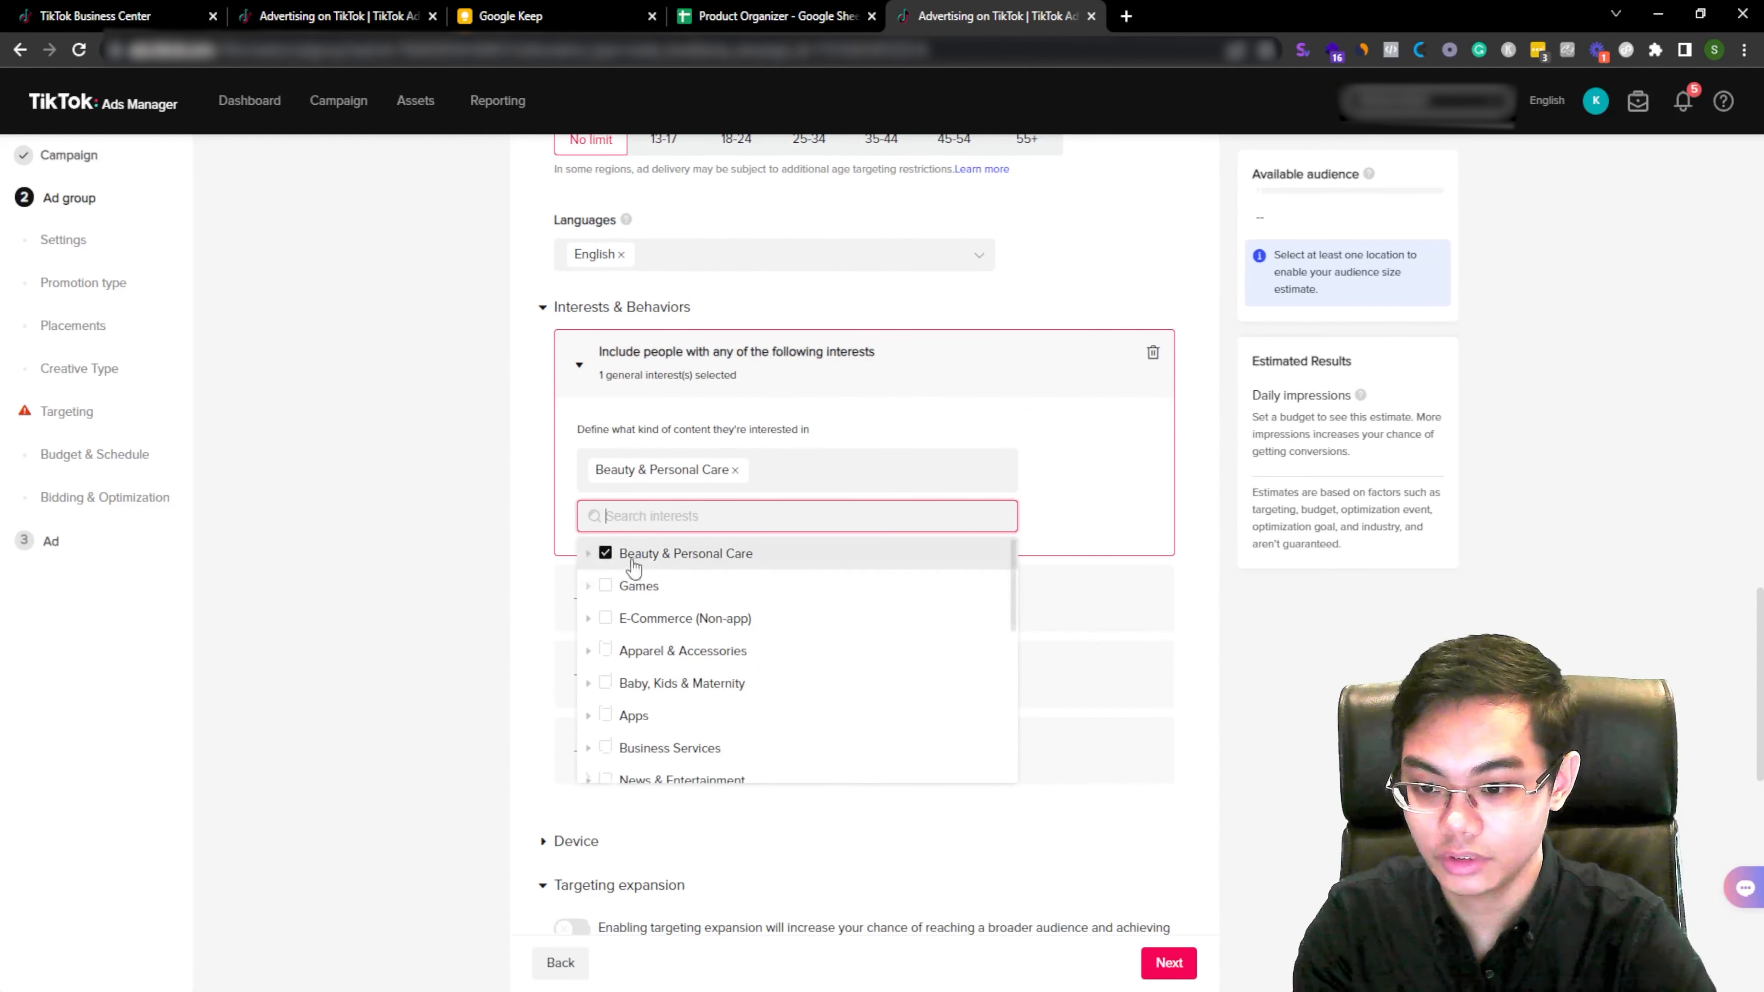
pyautogui.click(588, 610)
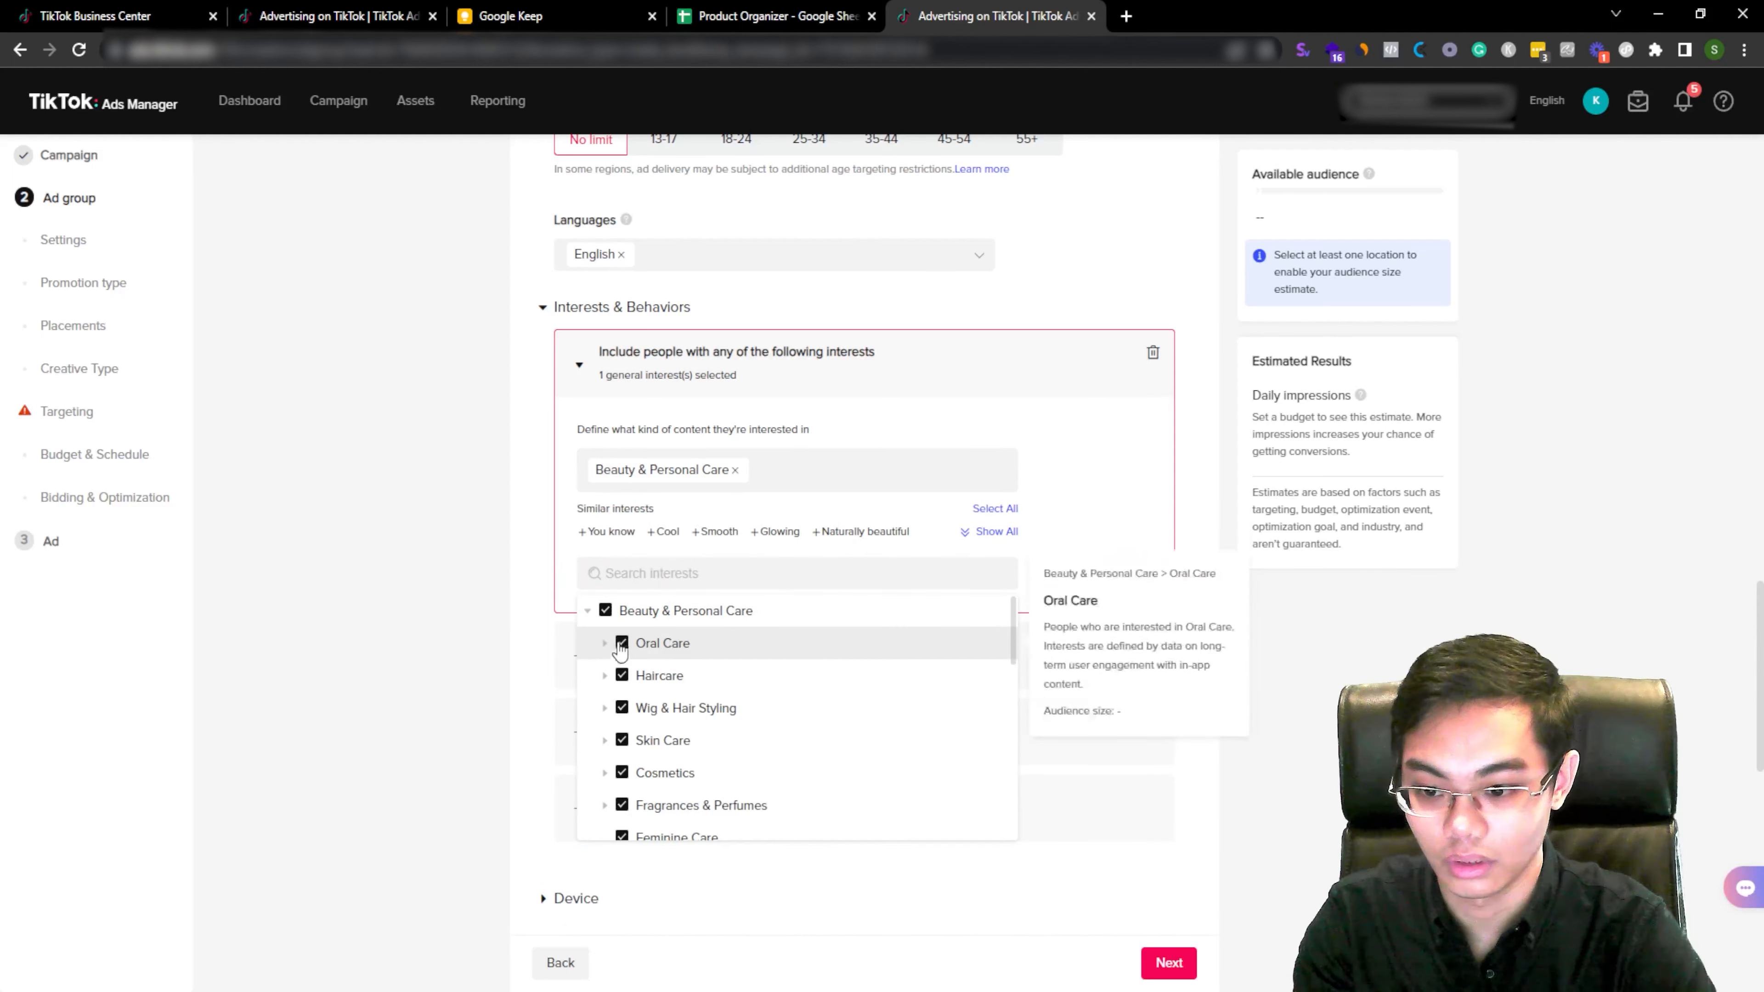
pyautogui.click(767, 378)
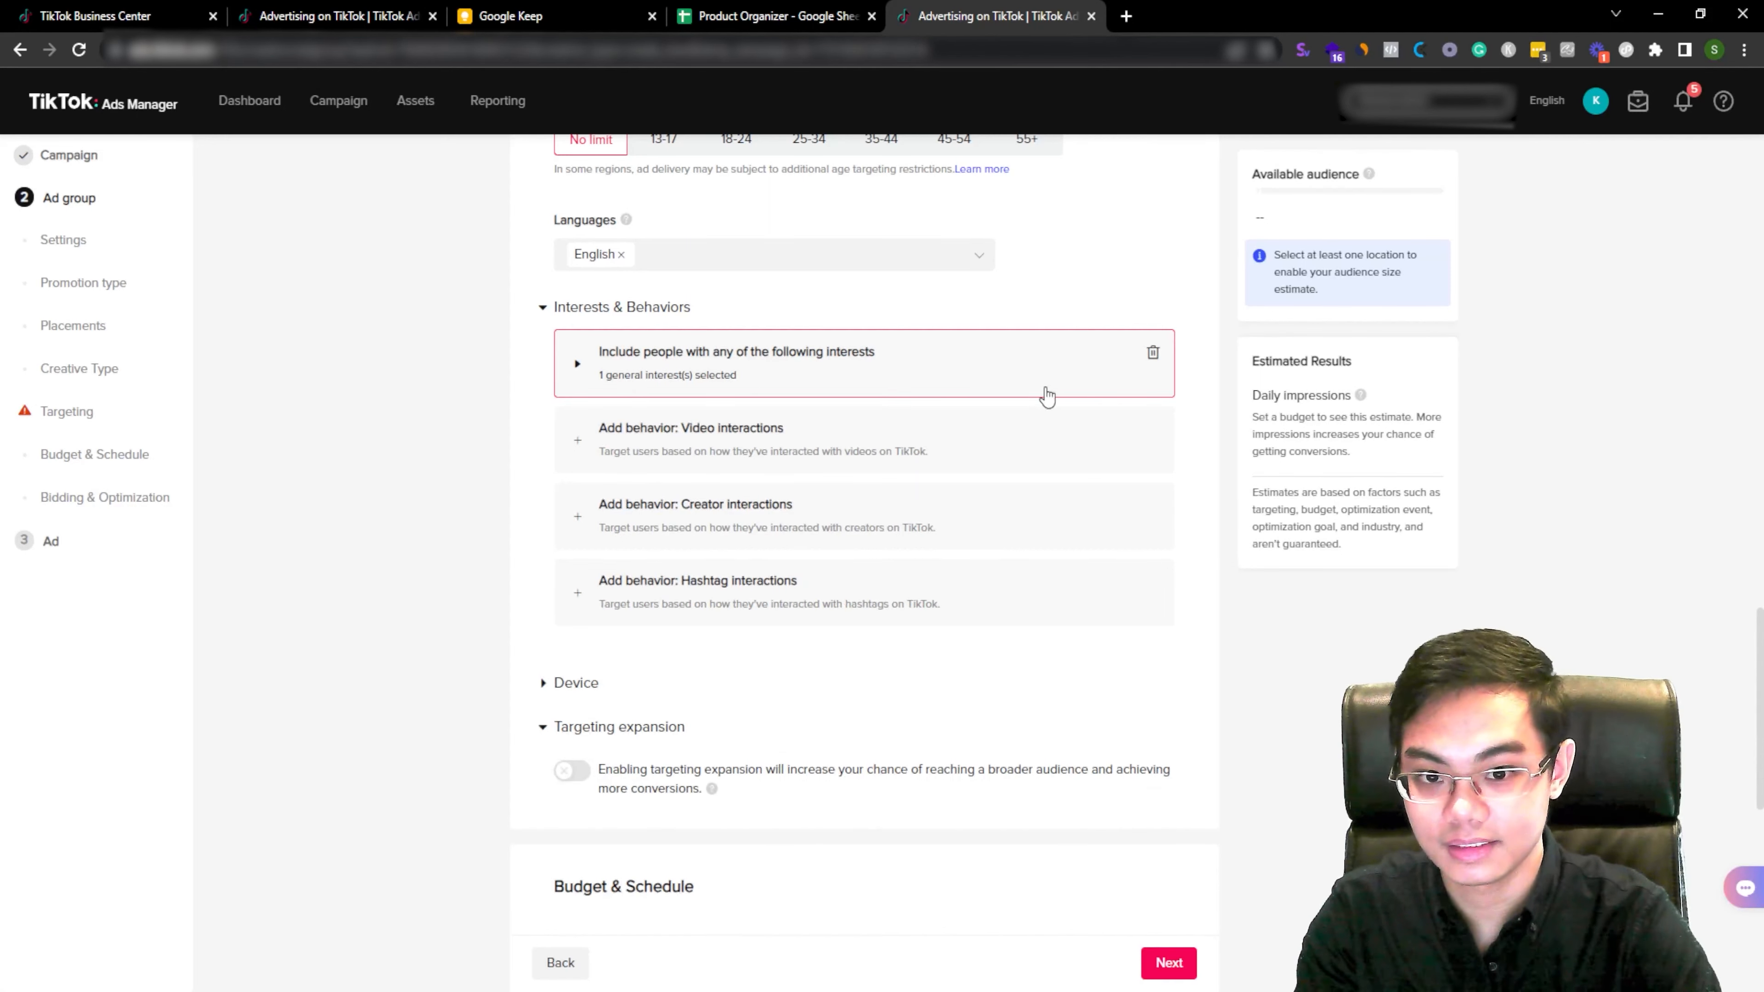
pyautogui.click(1018, 384)
# Step: Try various Beauty & Personal Care subcategories, then clear all selected interests
pyautogui.doubleClick(695, 470)
pyautogui.click(695, 470)
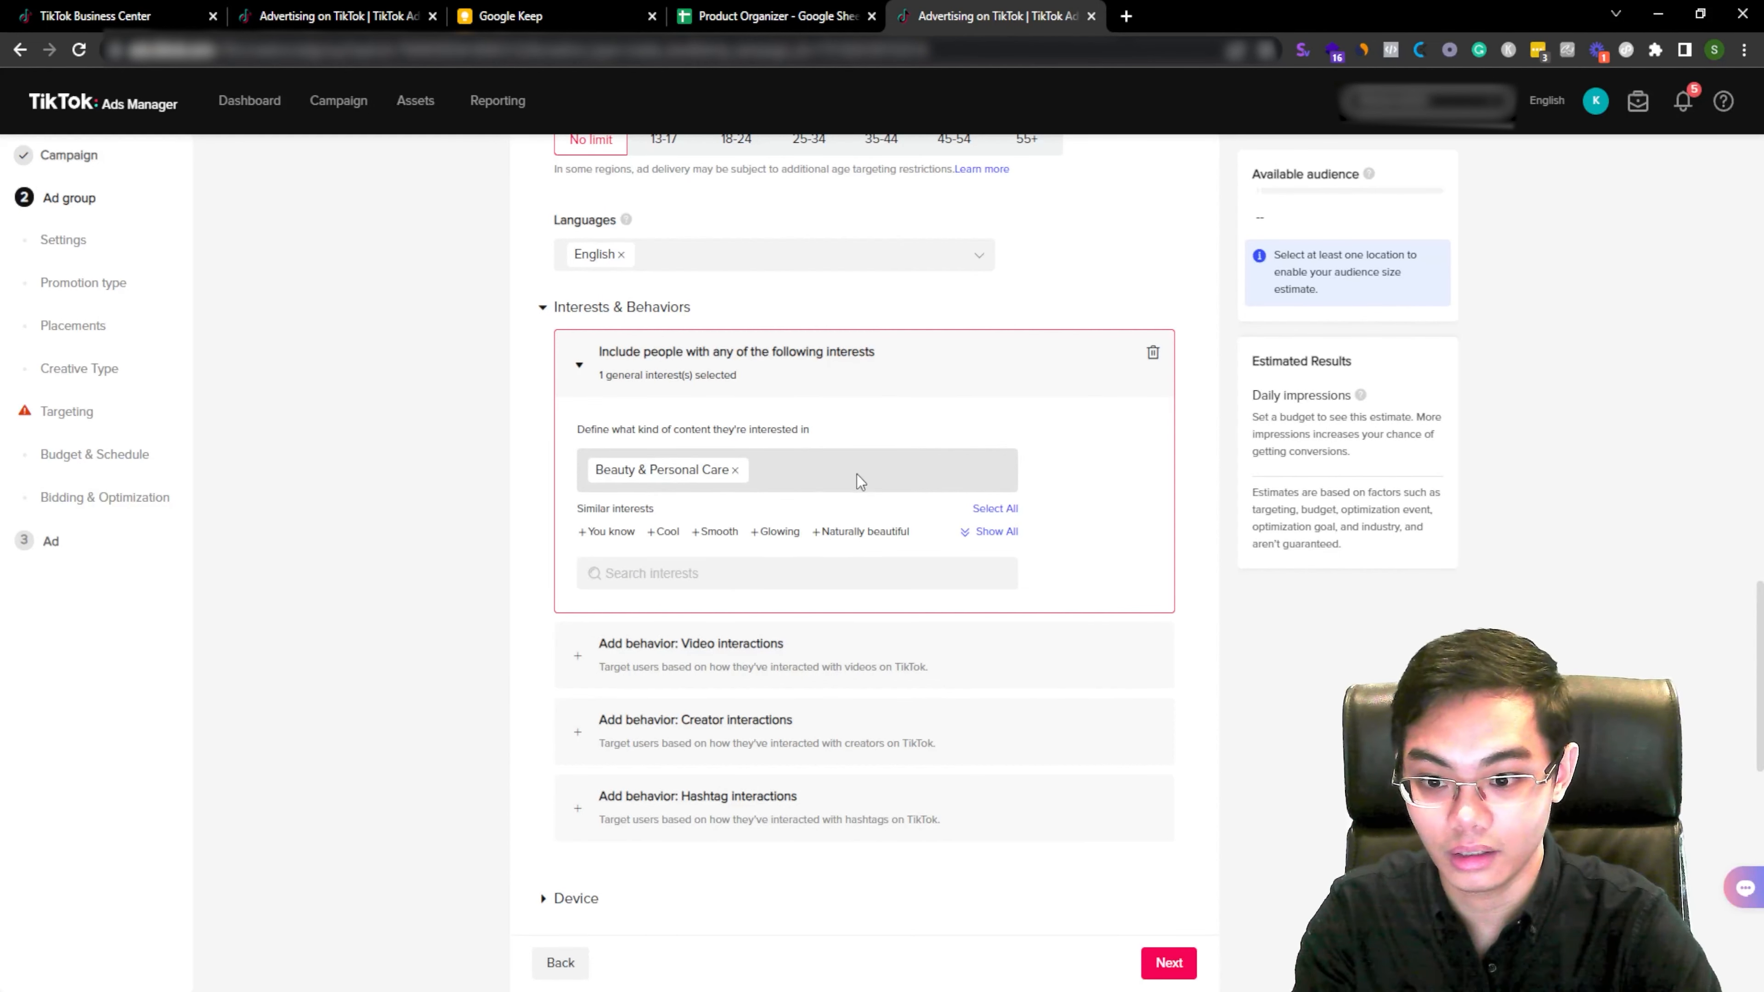
pyautogui.click(601, 575)
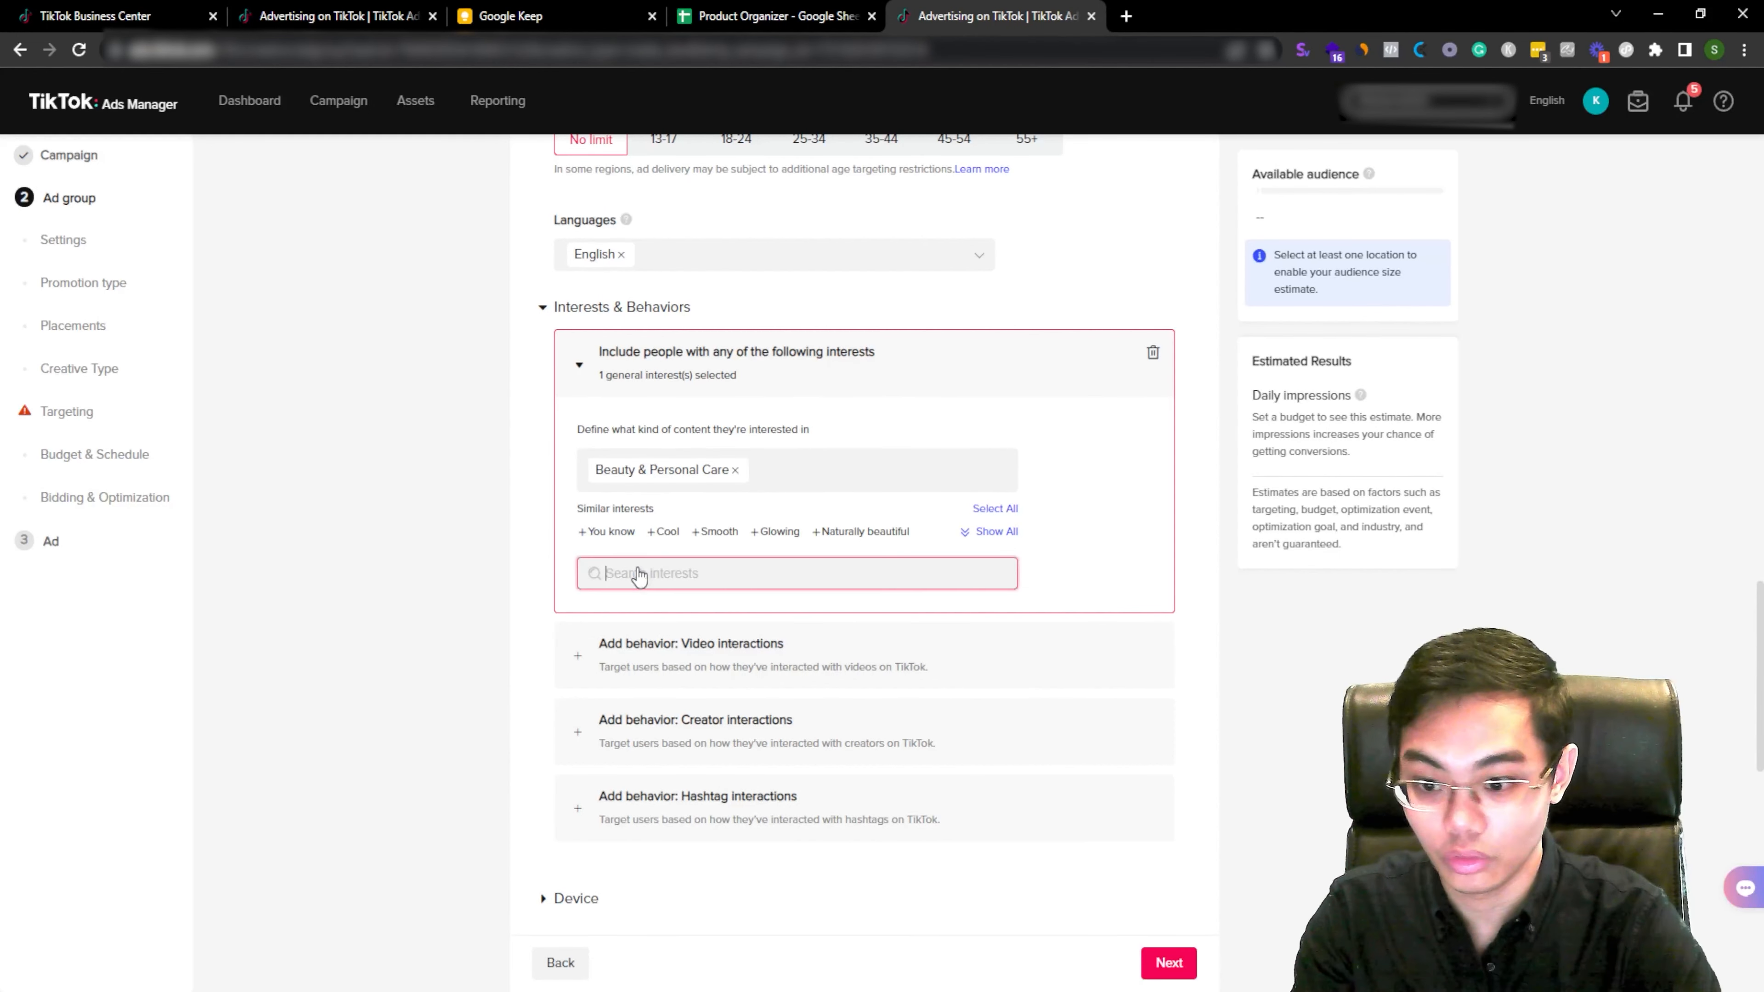
pyautogui.click(588, 612)
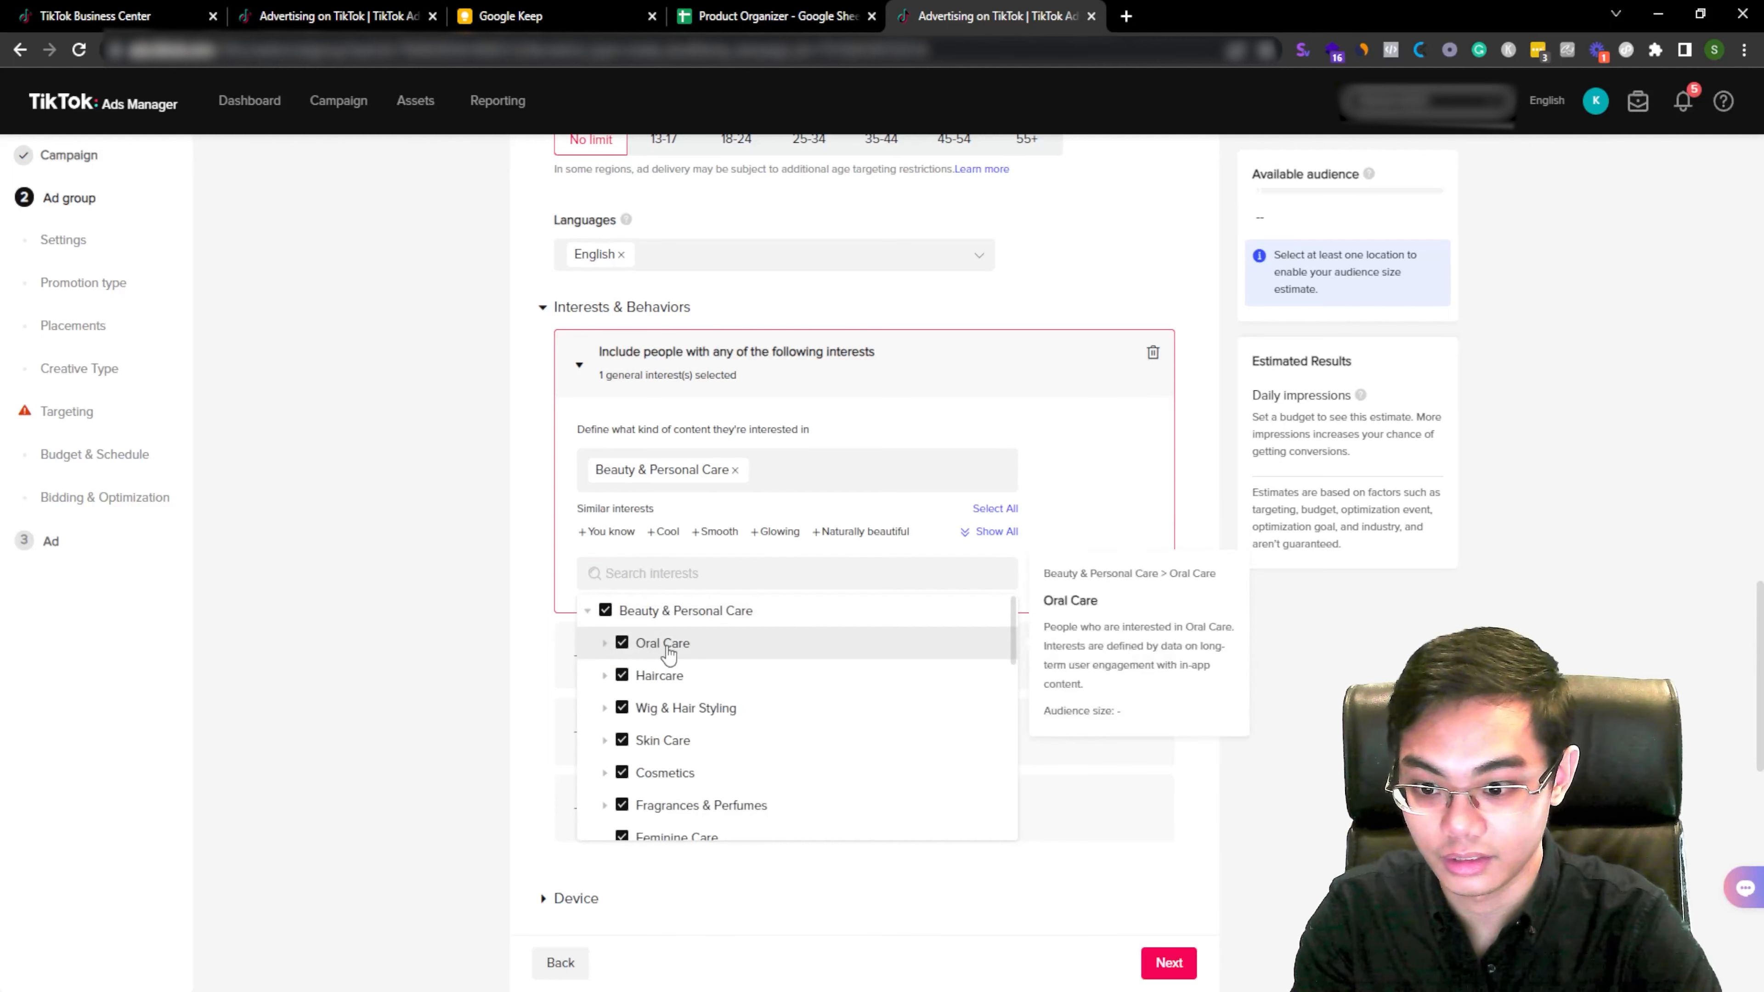
pyautogui.click(622, 676)
pyautogui.click(623, 703)
pyautogui.click(623, 736)
pyautogui.click(622, 768)
pyautogui.click(623, 801)
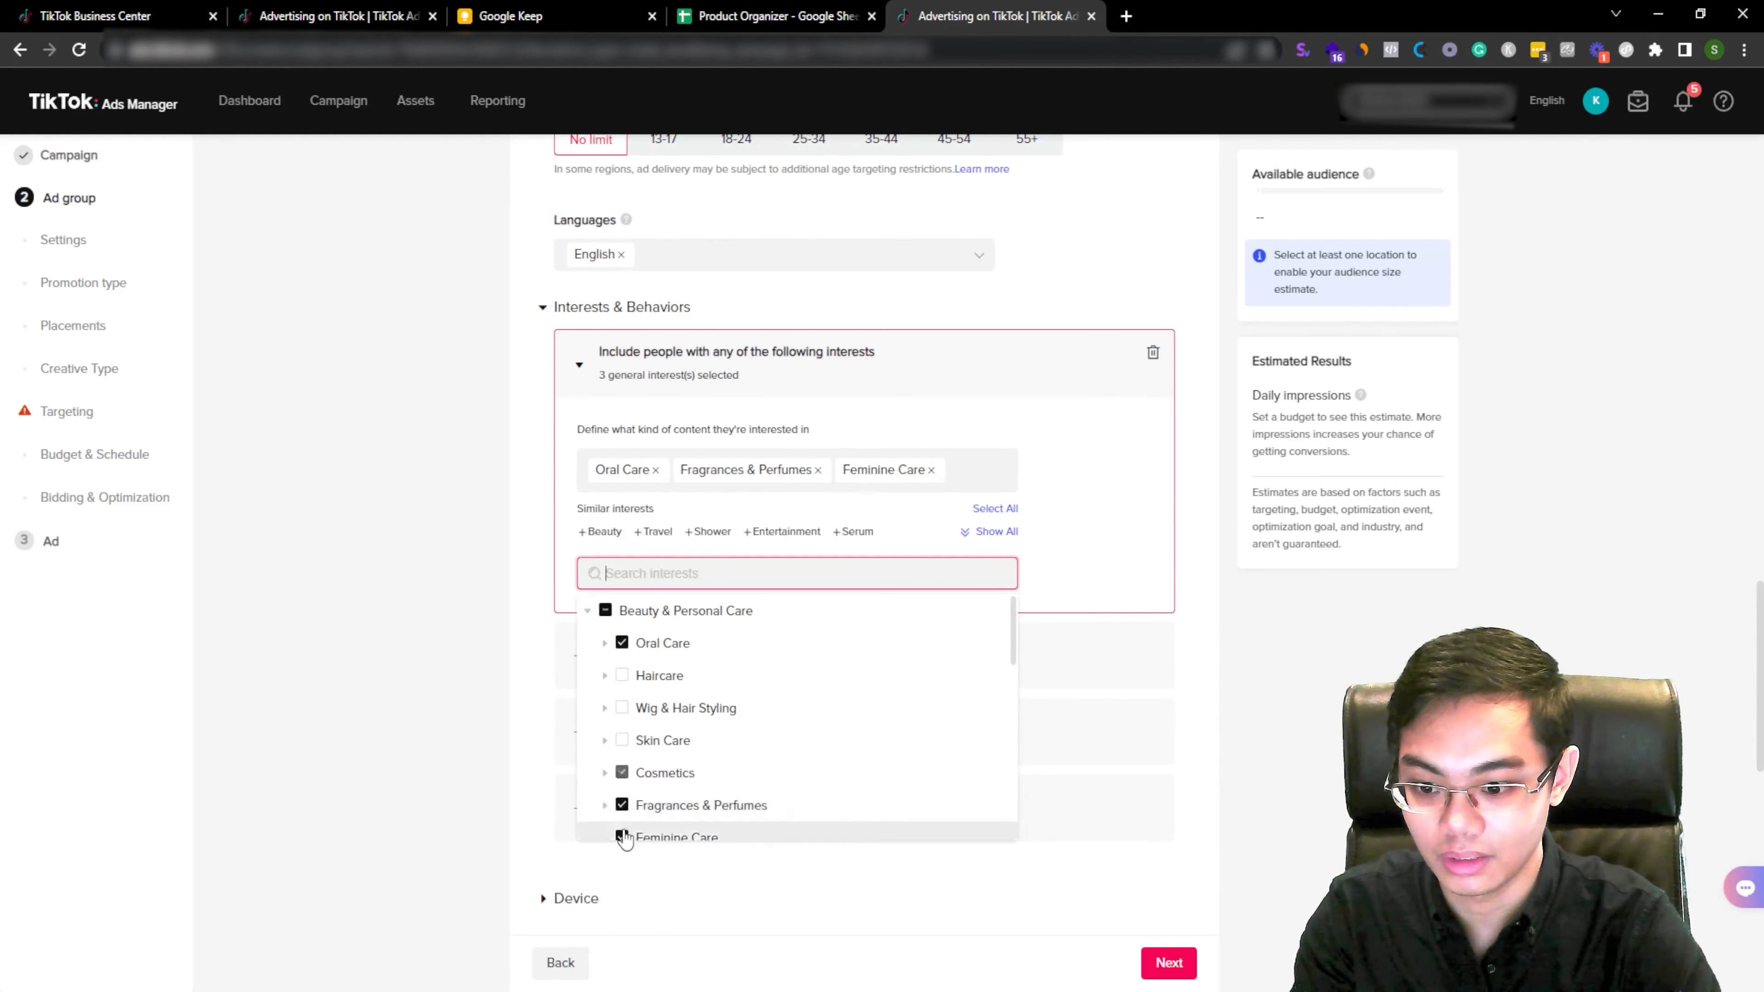
pyautogui.click(622, 804)
pyautogui.click(623, 642)
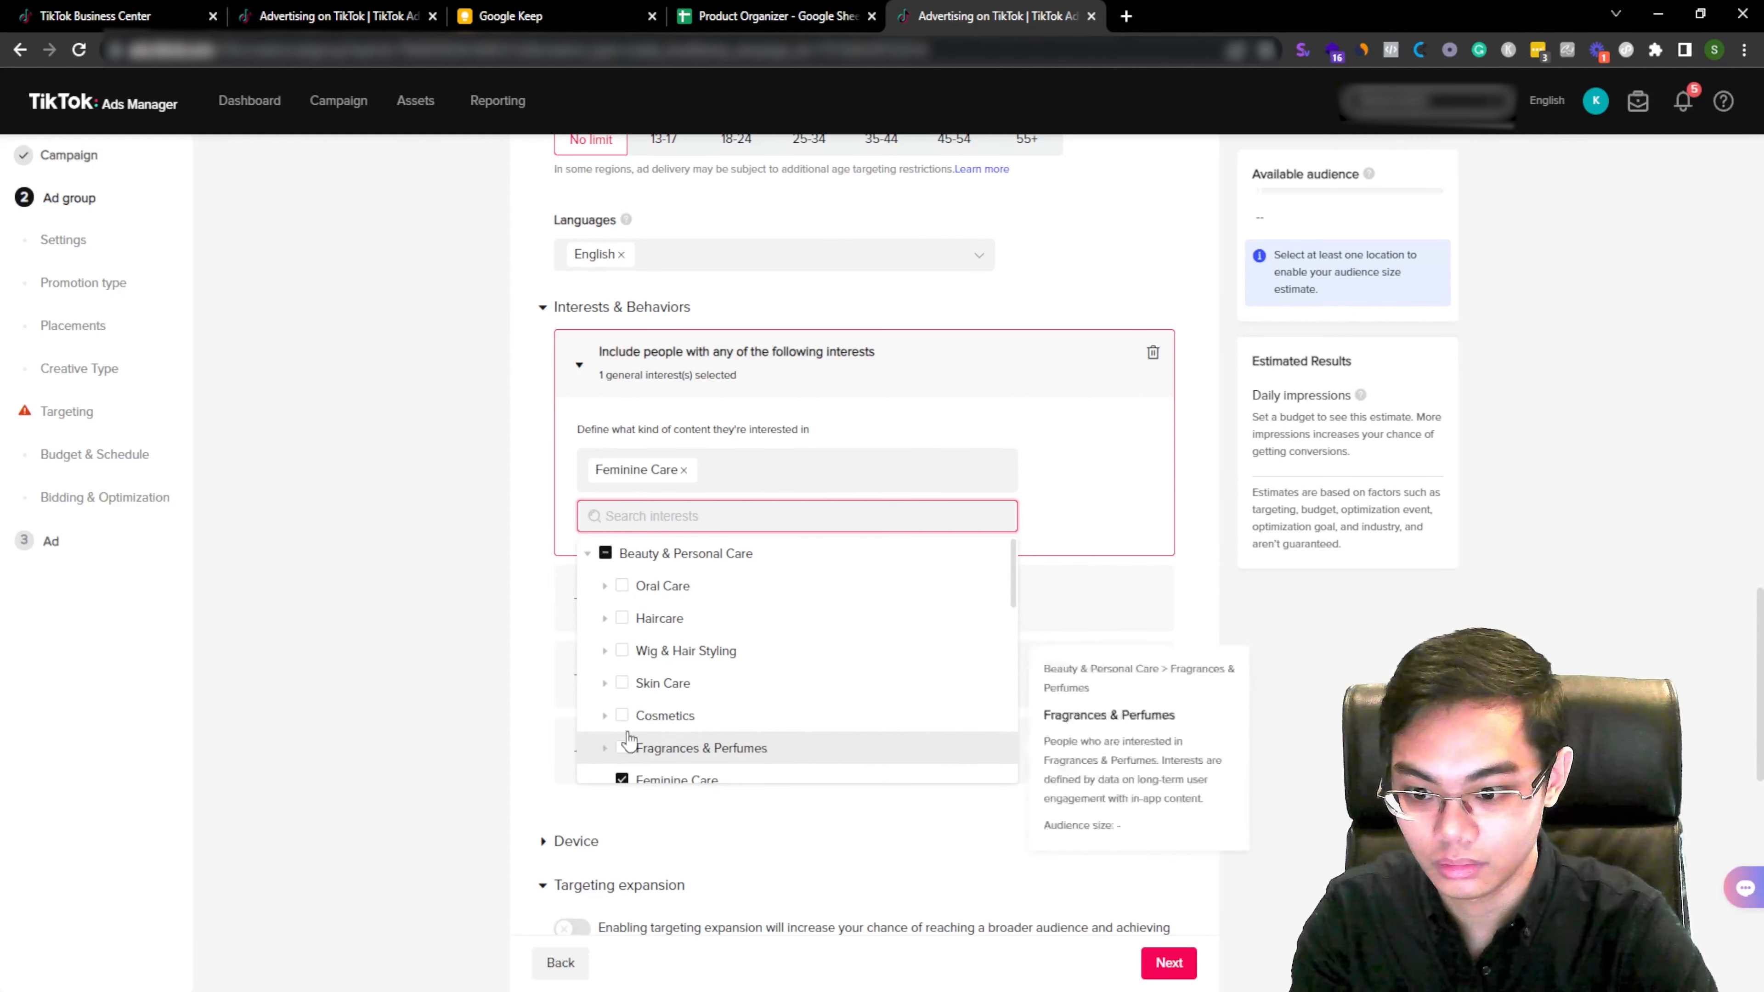
pyautogui.click(623, 714)
pyautogui.click(622, 683)
pyautogui.click(622, 780)
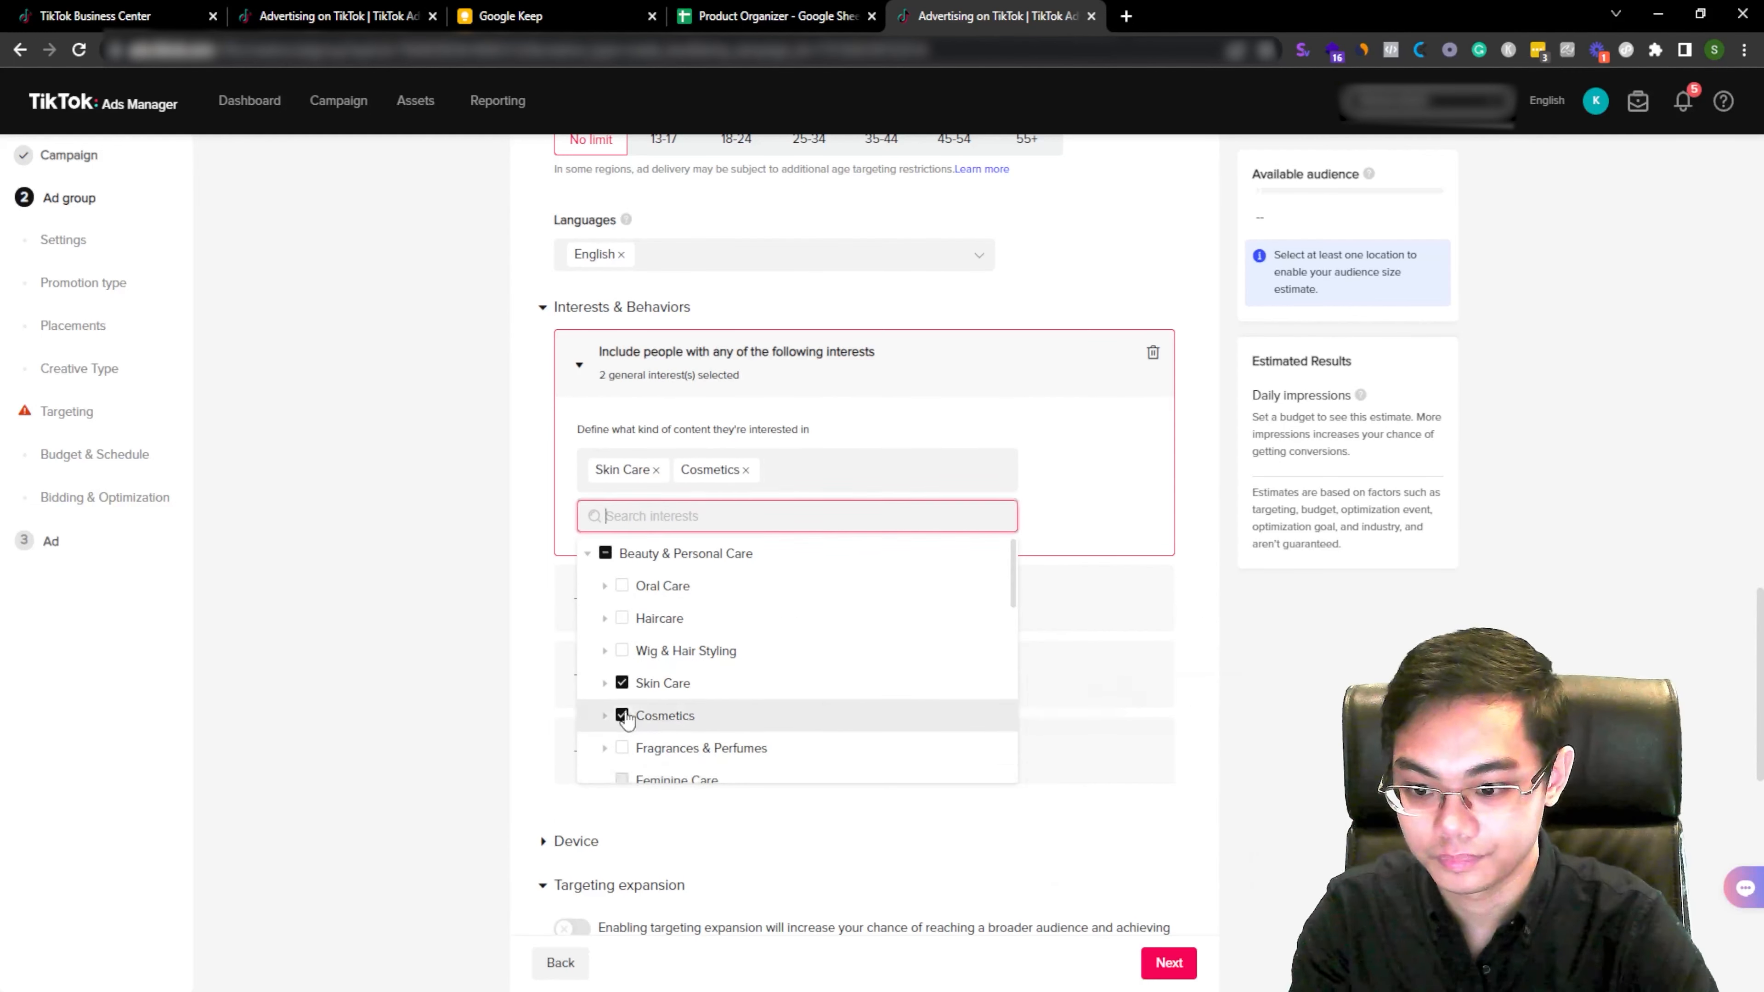
pyautogui.click(623, 715)
pyautogui.moveTo(778, 686)
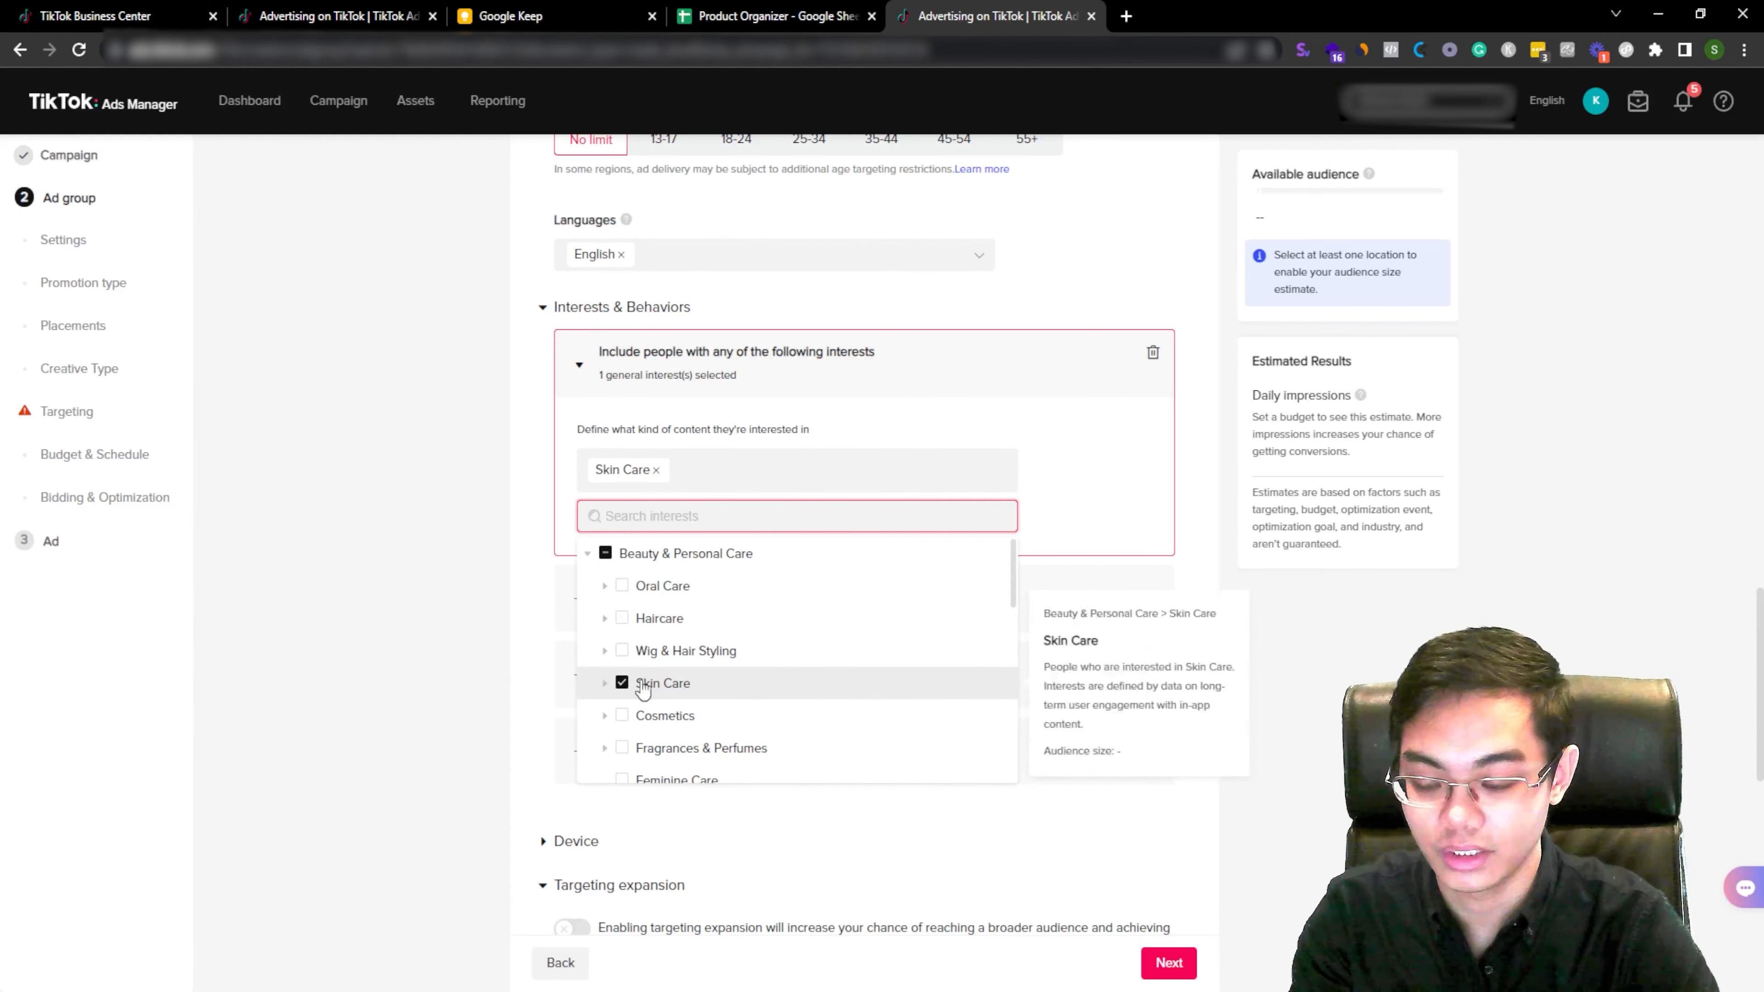
pyautogui.click(622, 683)
pyautogui.click(622, 664)
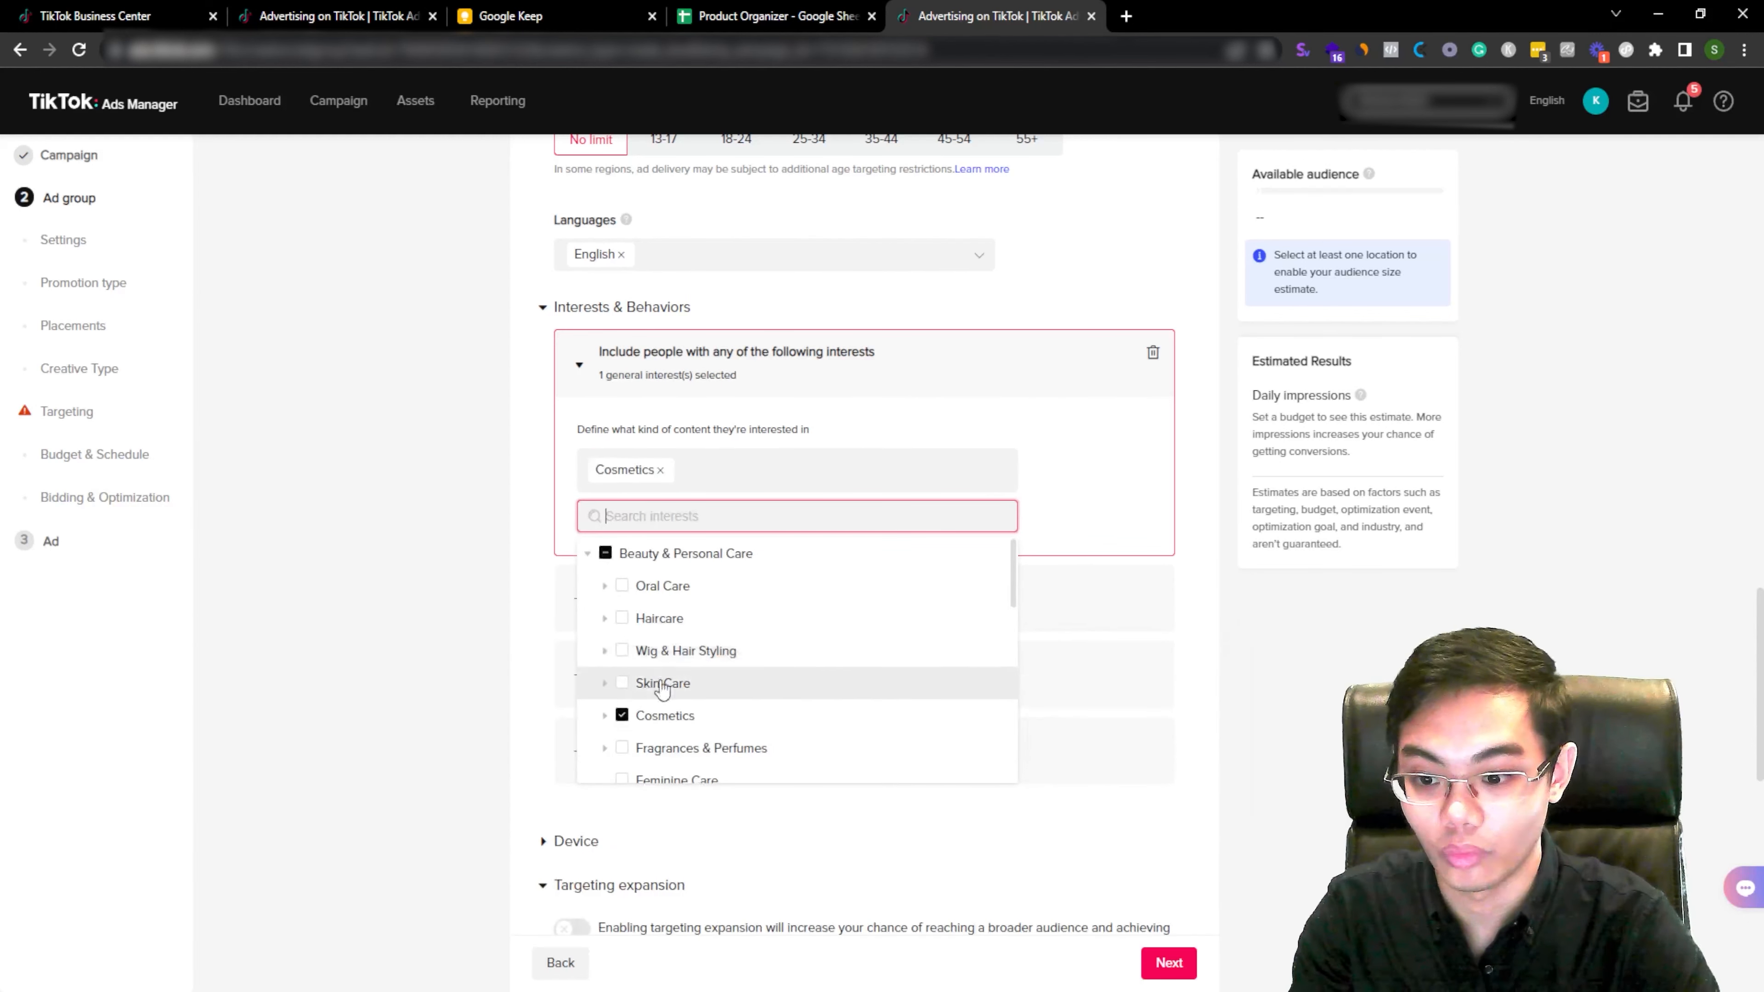
pyautogui.click(622, 772)
pyautogui.click(588, 502)
pyautogui.click(1186, 533)
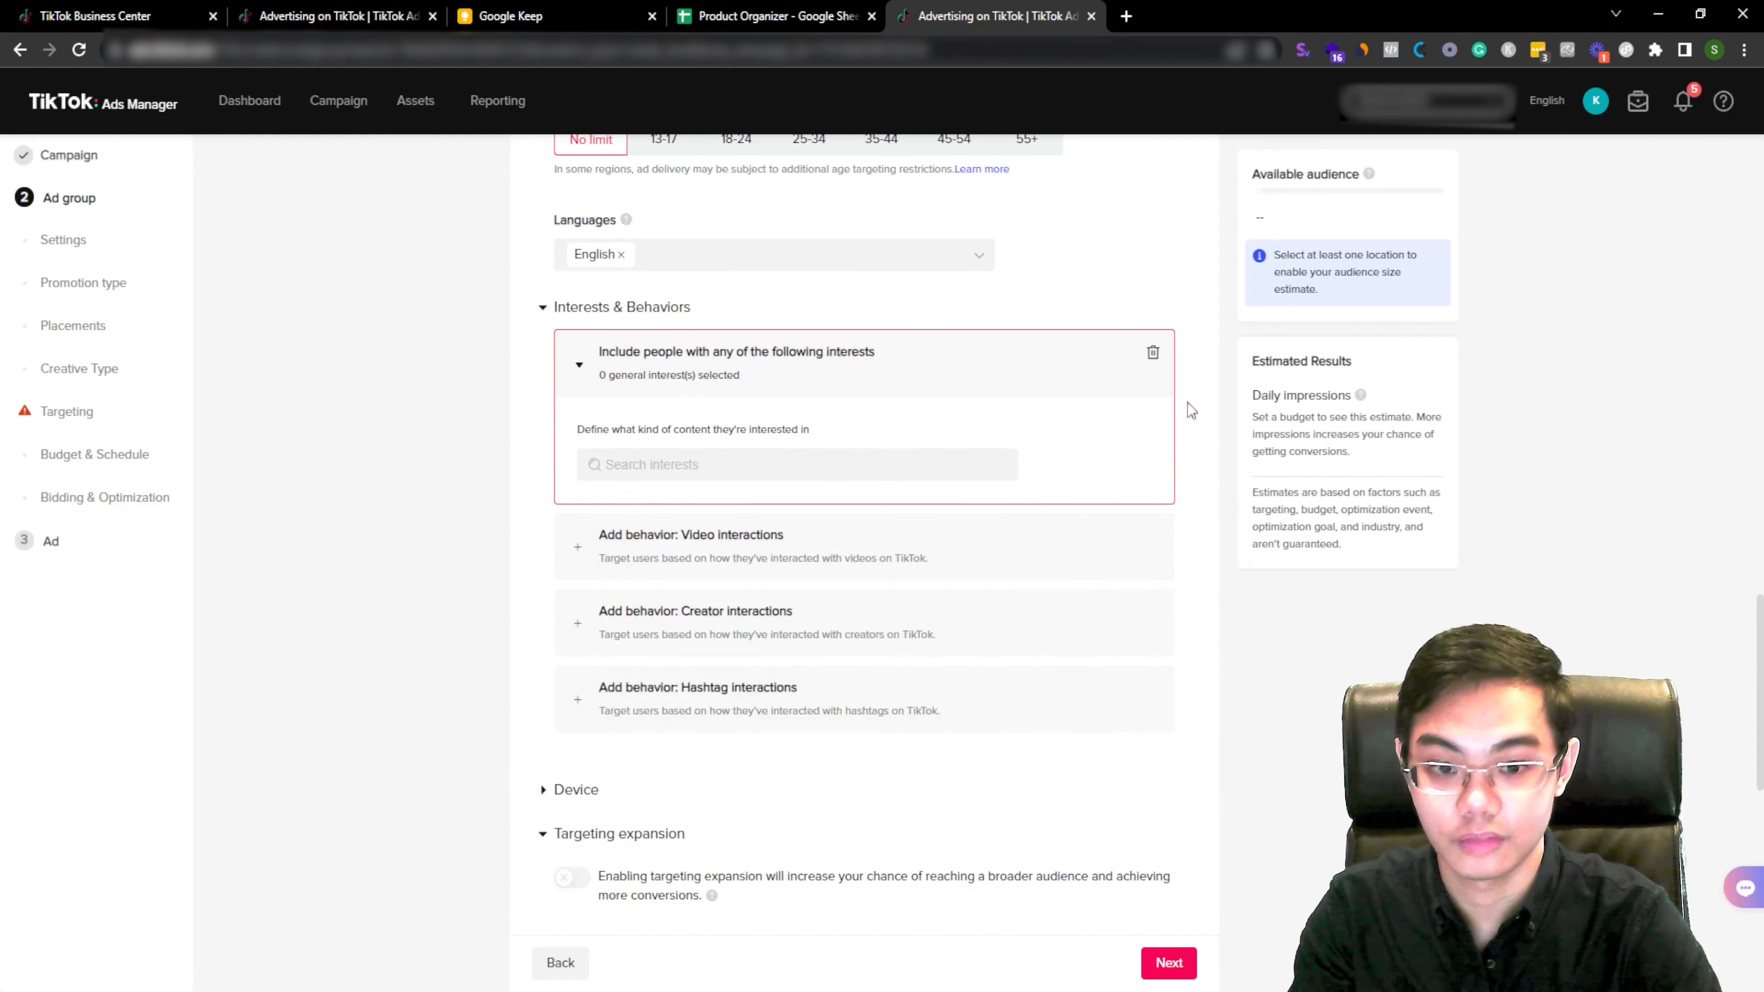
# Step: Add a video interactions behavior with Watched till end, Liked, Commented and Shared checked
pyautogui.click(936, 452)
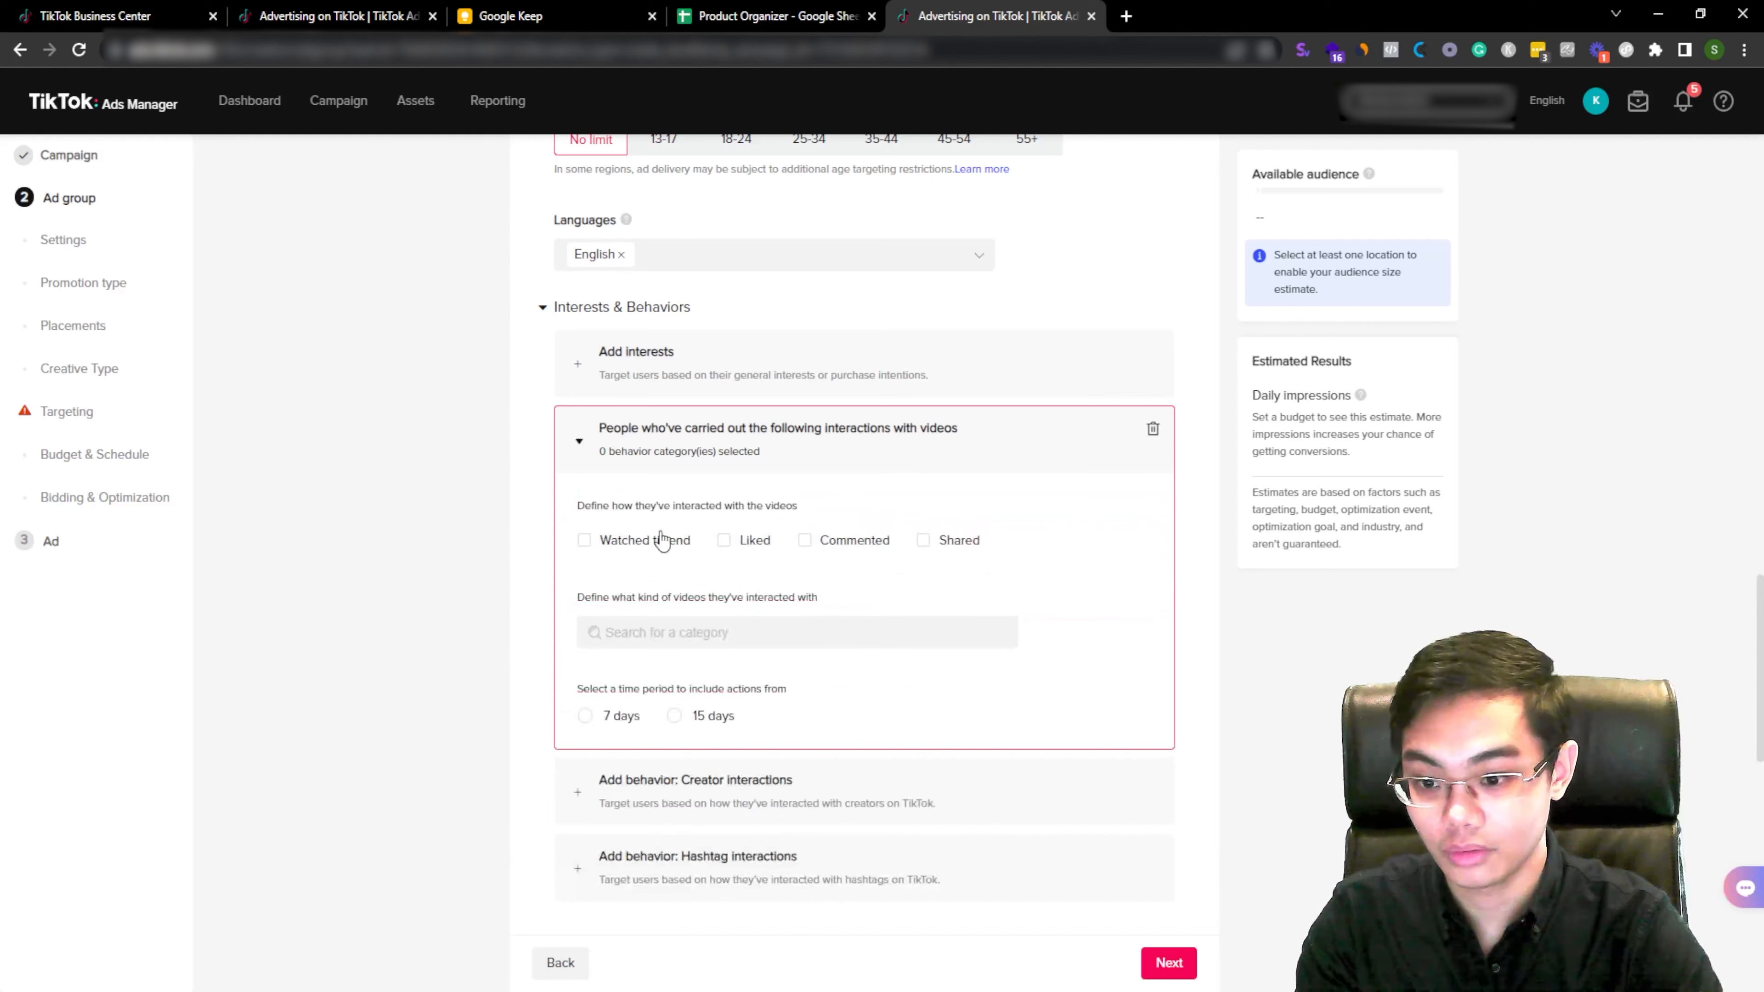
pyautogui.click(636, 549)
pyautogui.click(752, 555)
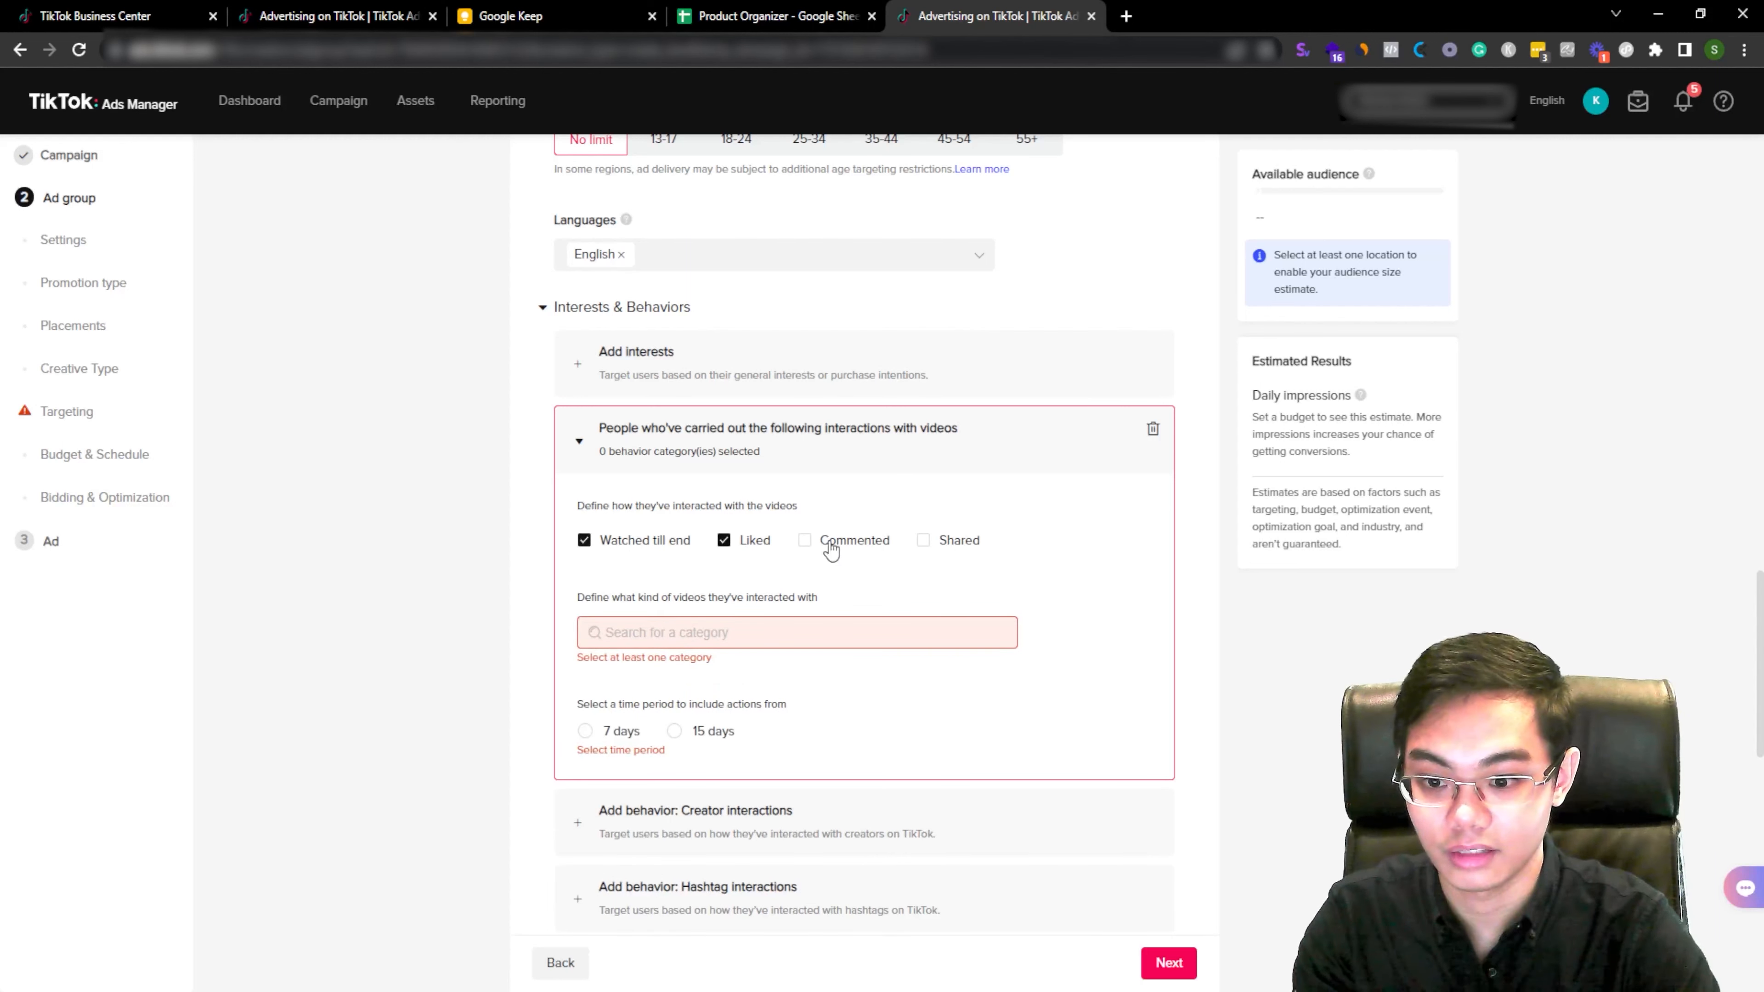
pyautogui.click(871, 543)
pyautogui.click(979, 551)
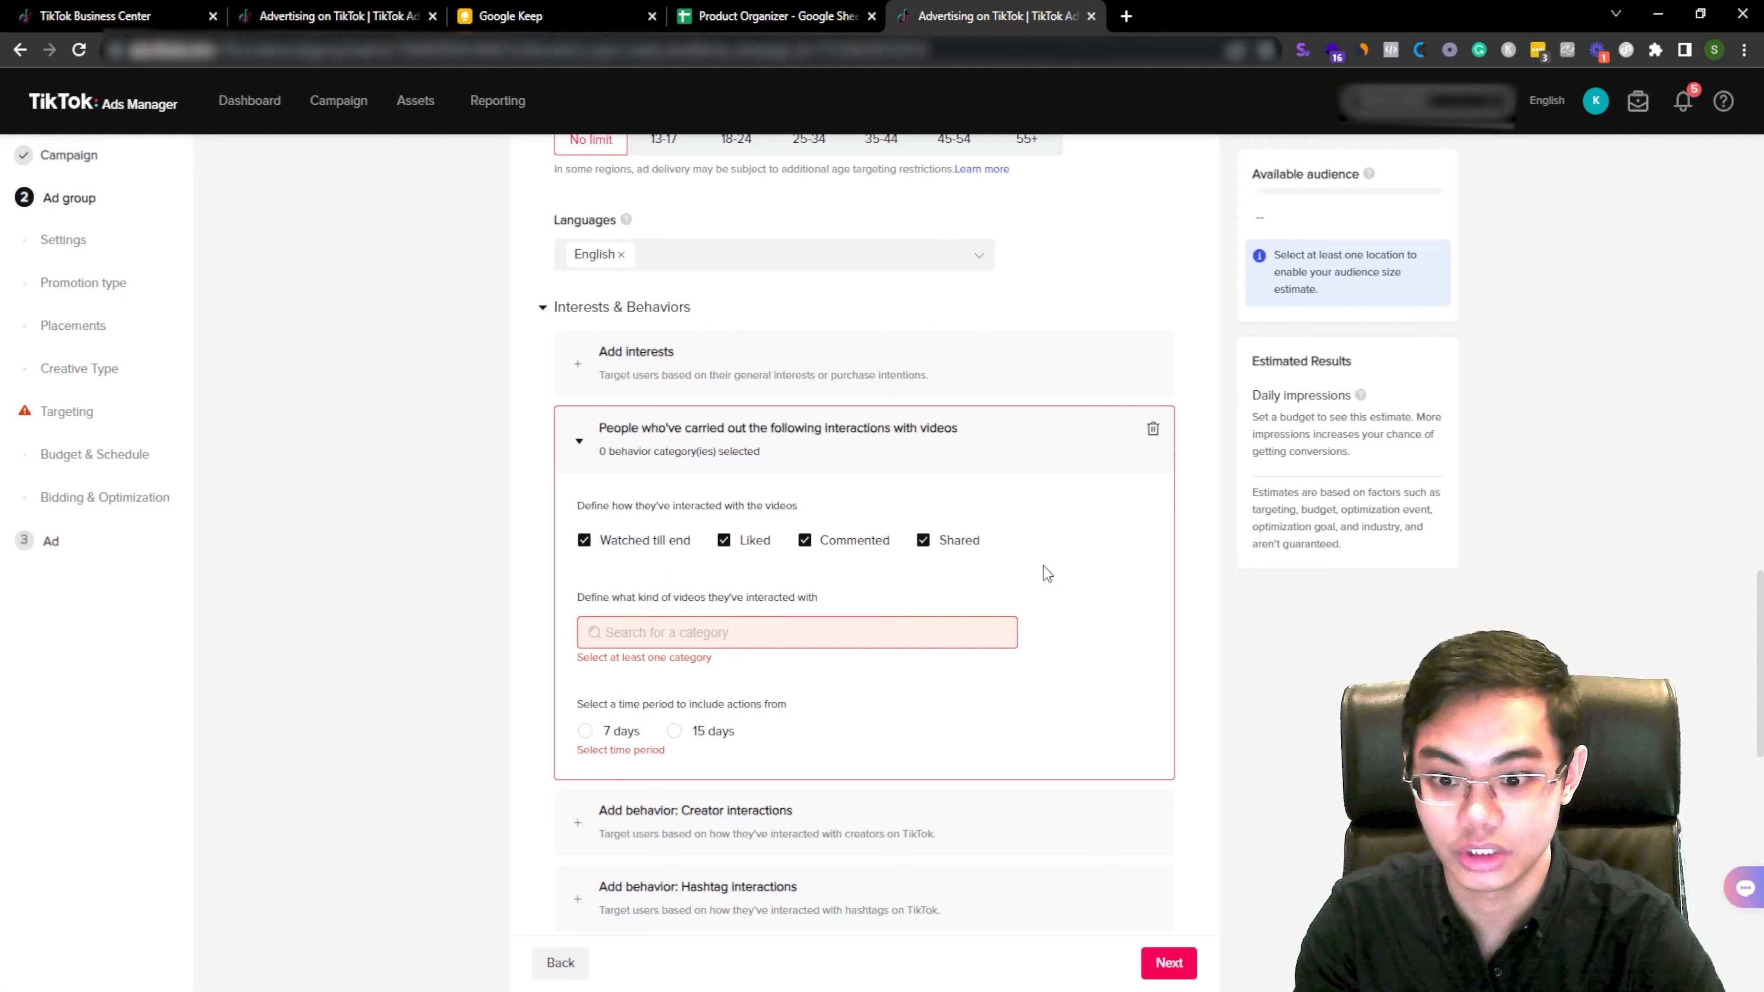
# Step: Set the video interactions time period to 15 days
pyautogui.click(798, 632)
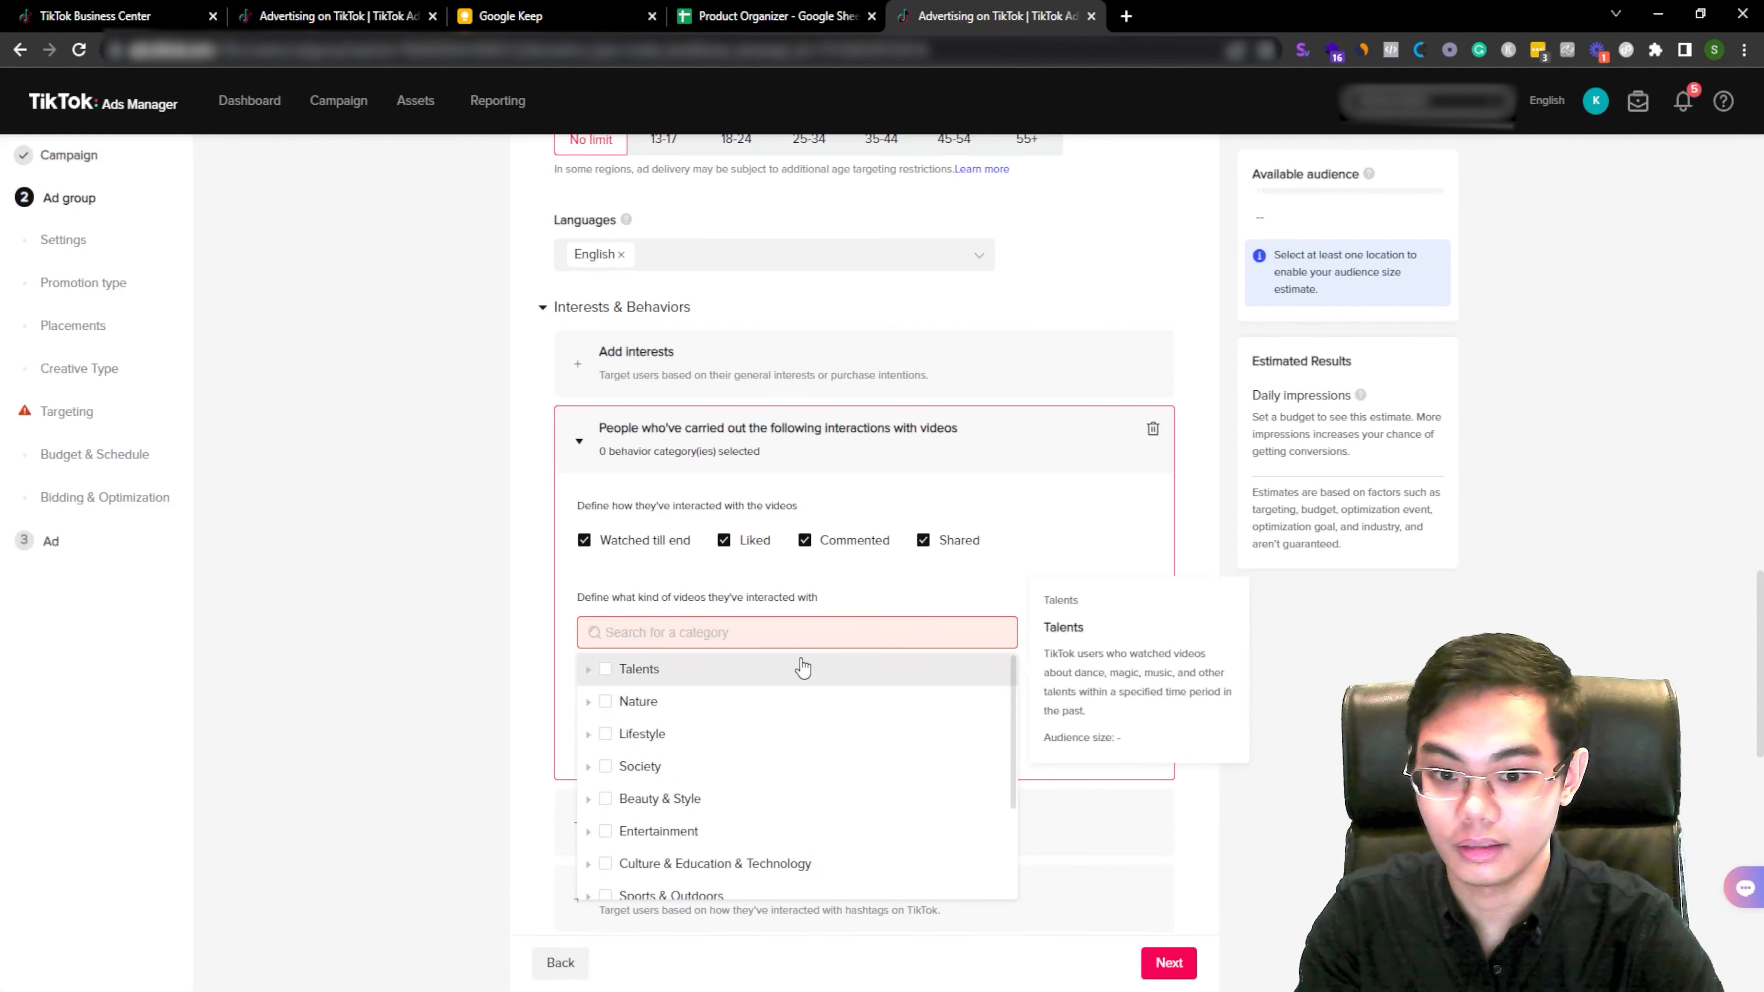
pyautogui.click(826, 650)
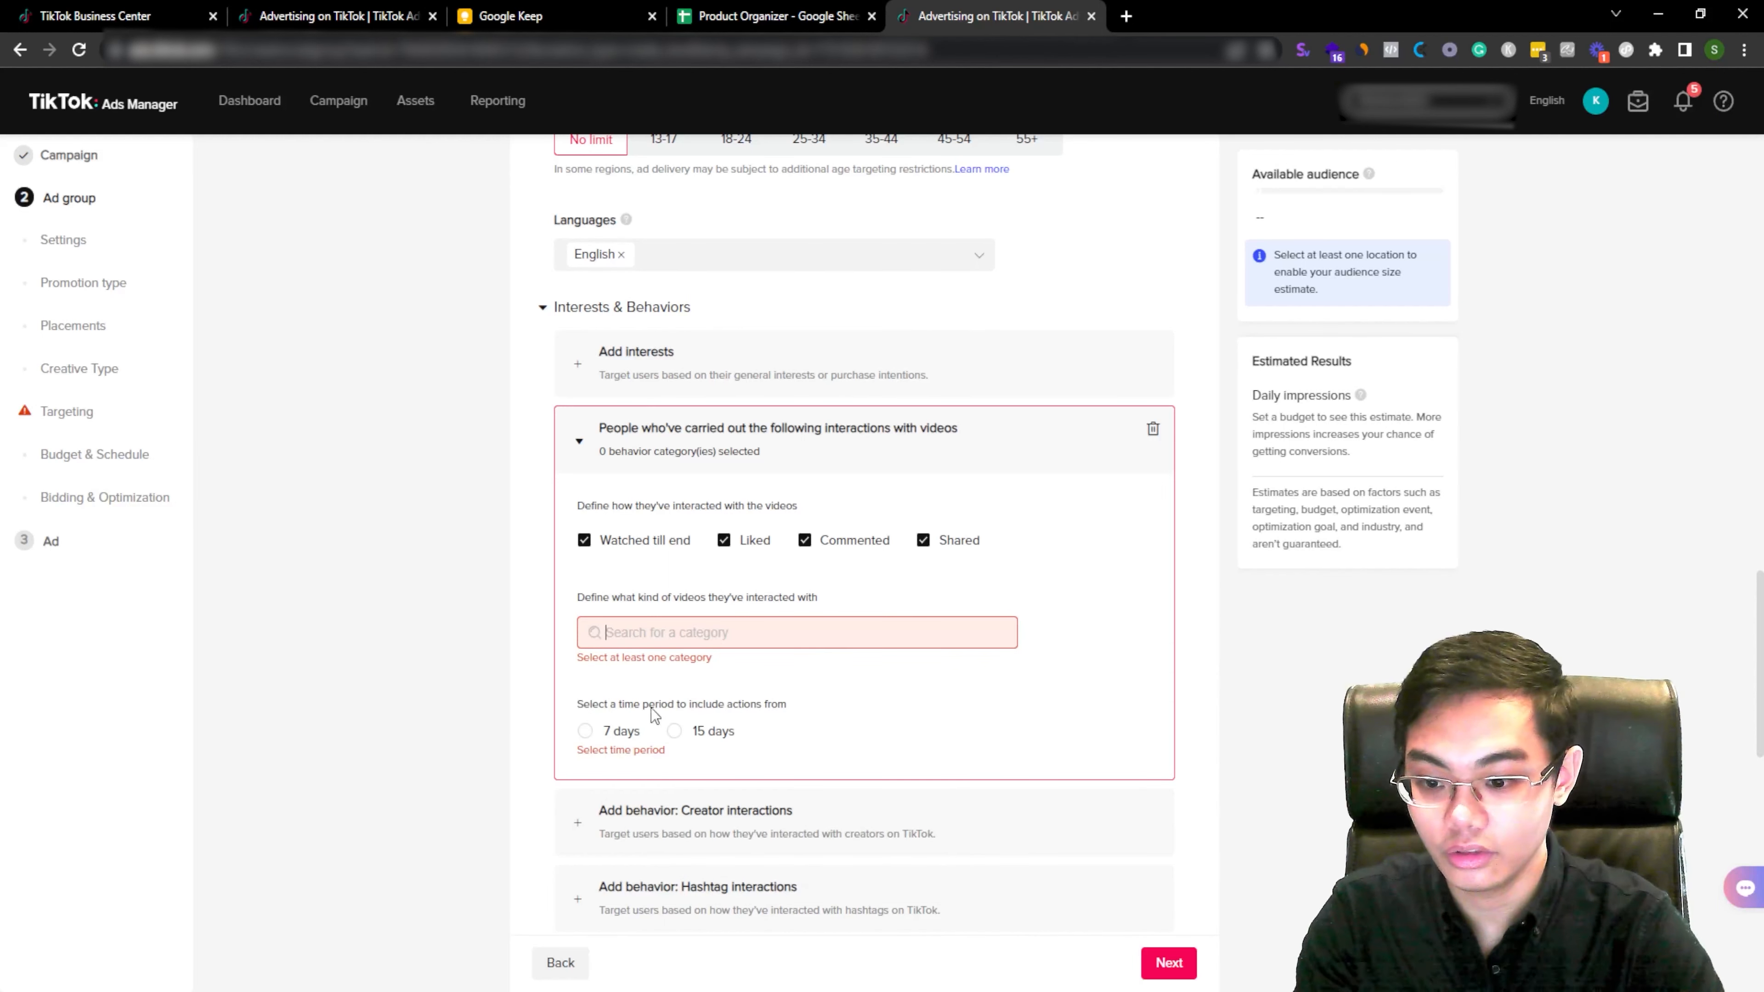
pyautogui.moveTo(611, 705); pyautogui.dragTo(681, 705)
pyautogui.click(686, 697)
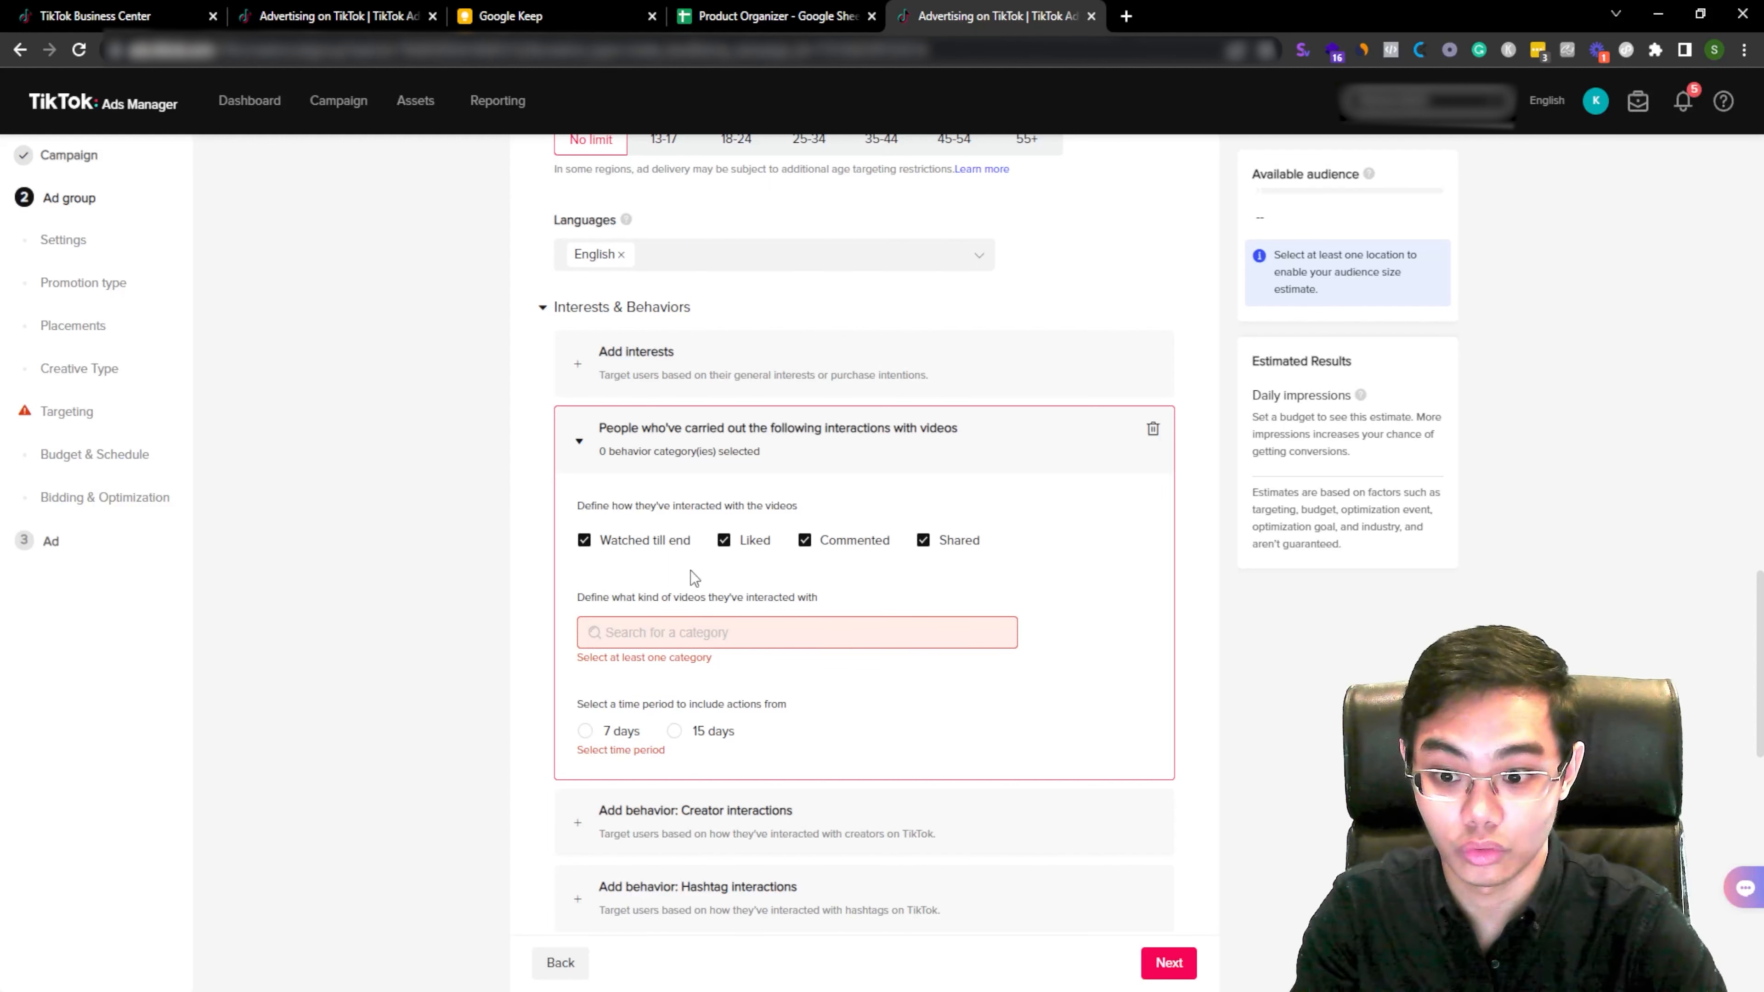
pyautogui.click(673, 730)
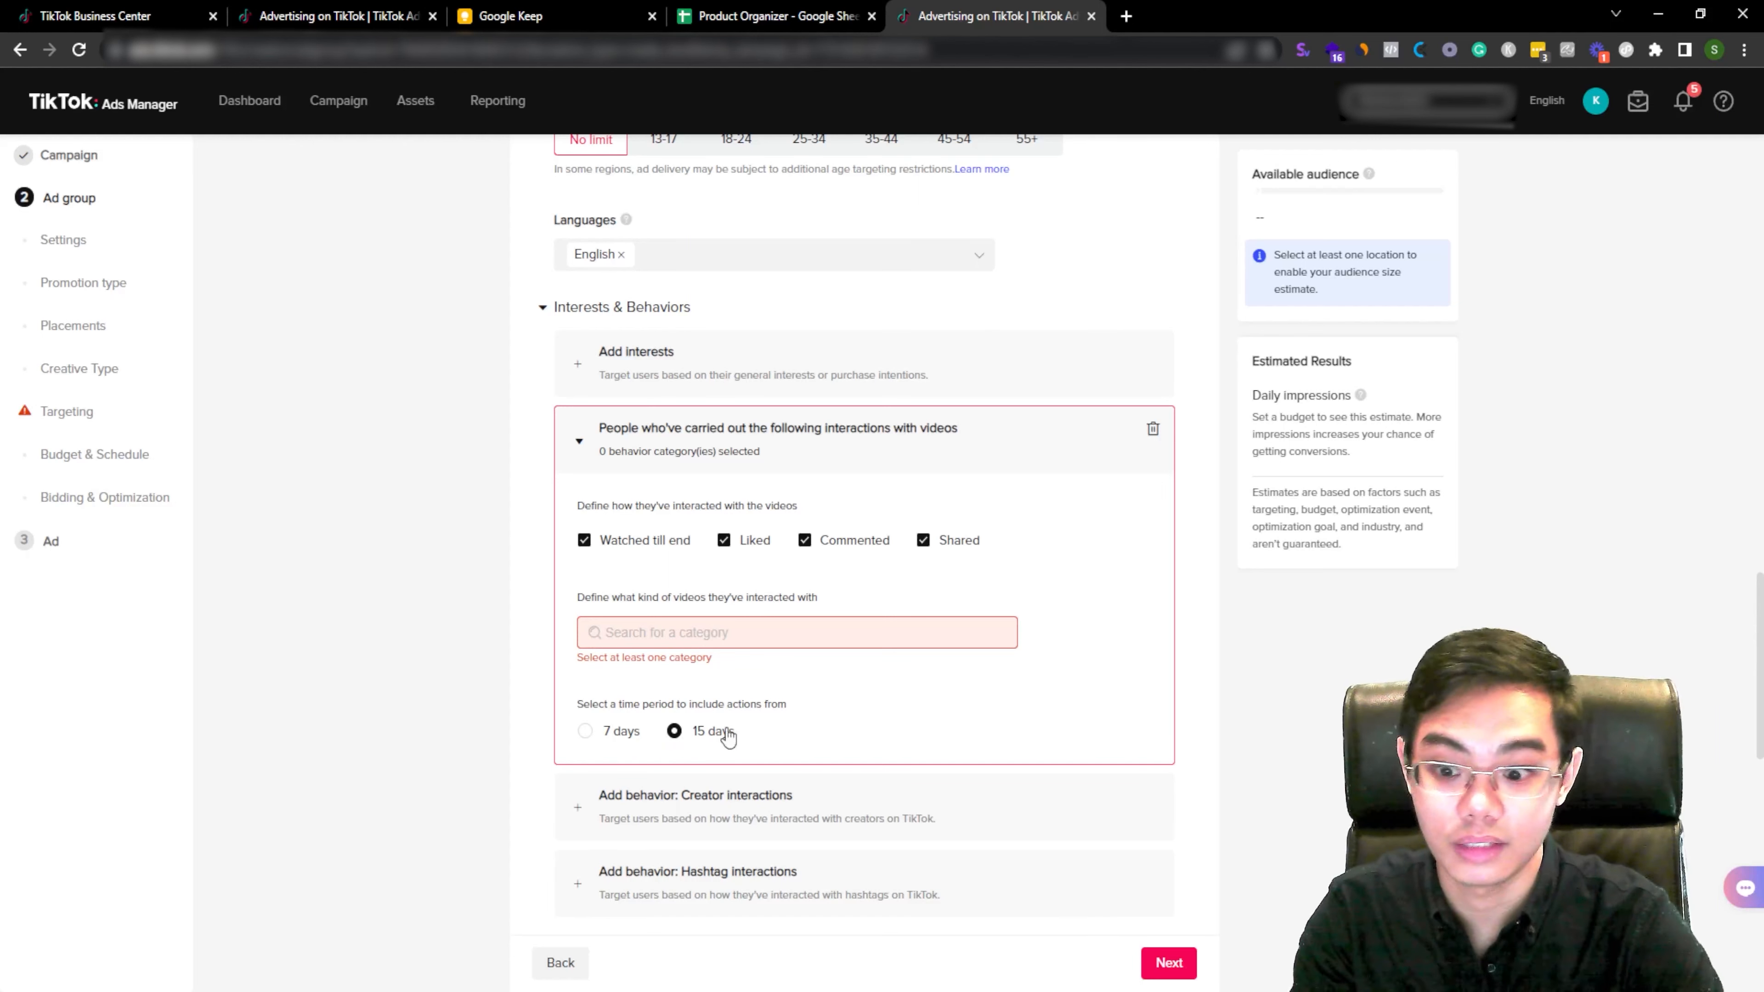
pyautogui.click(614, 735)
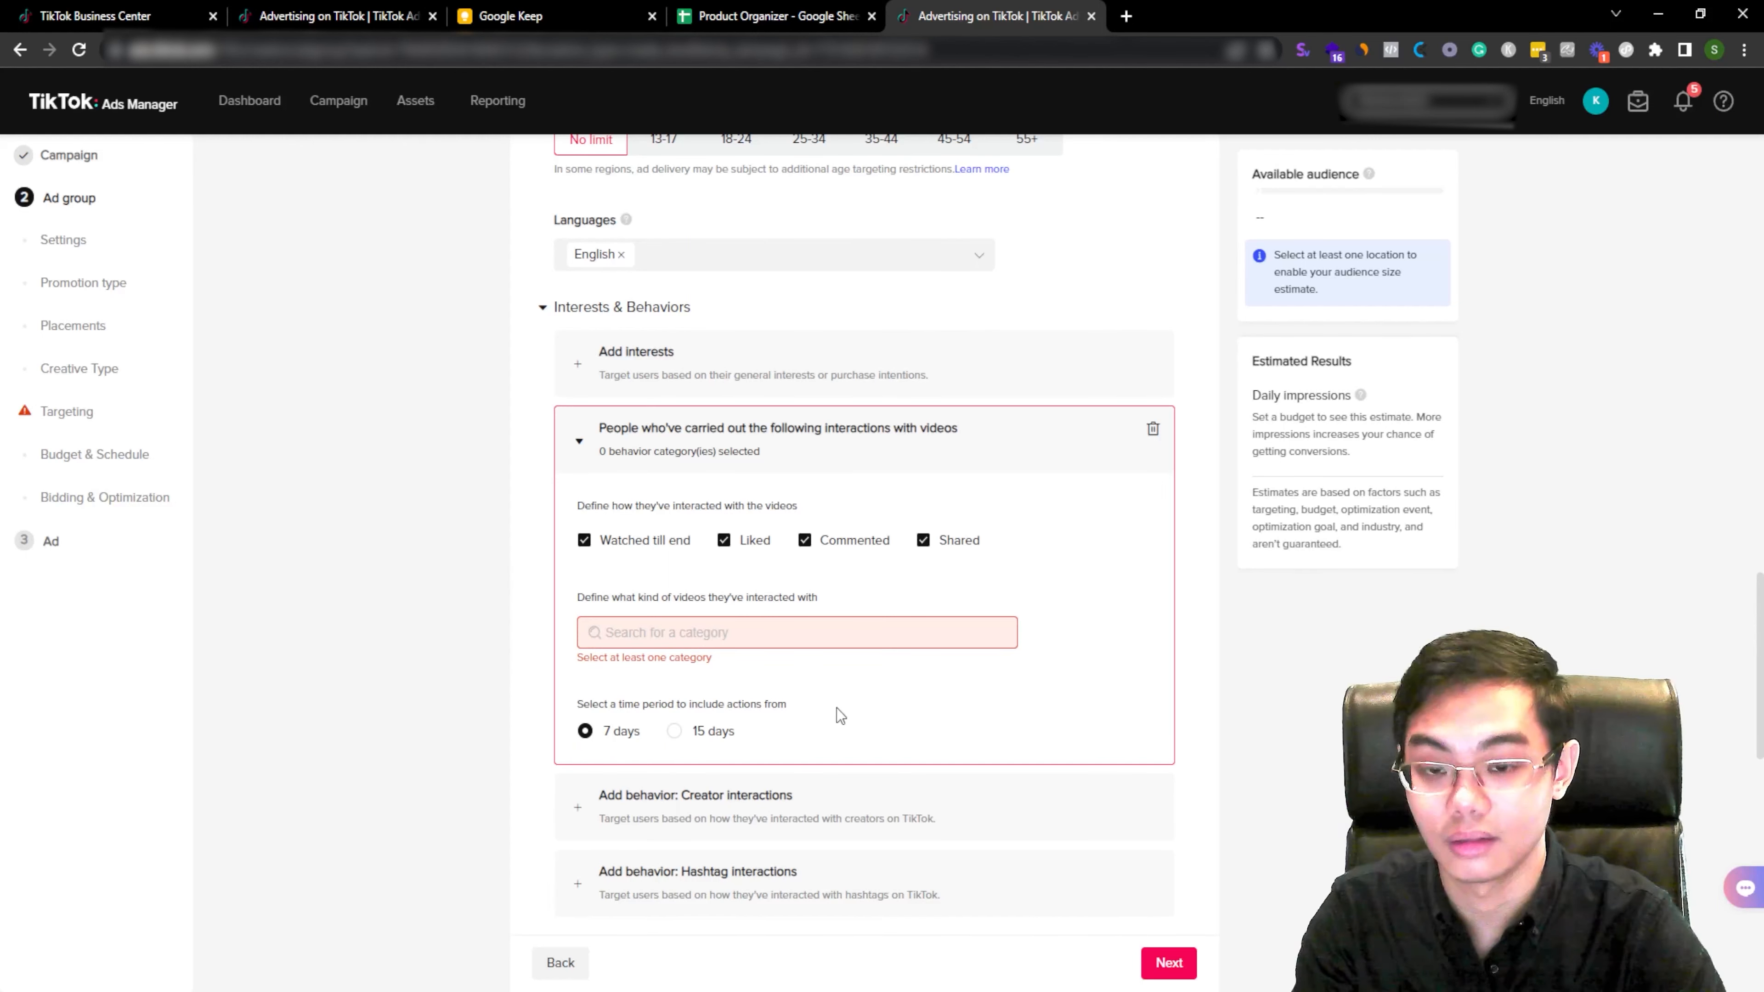
pyautogui.click(715, 736)
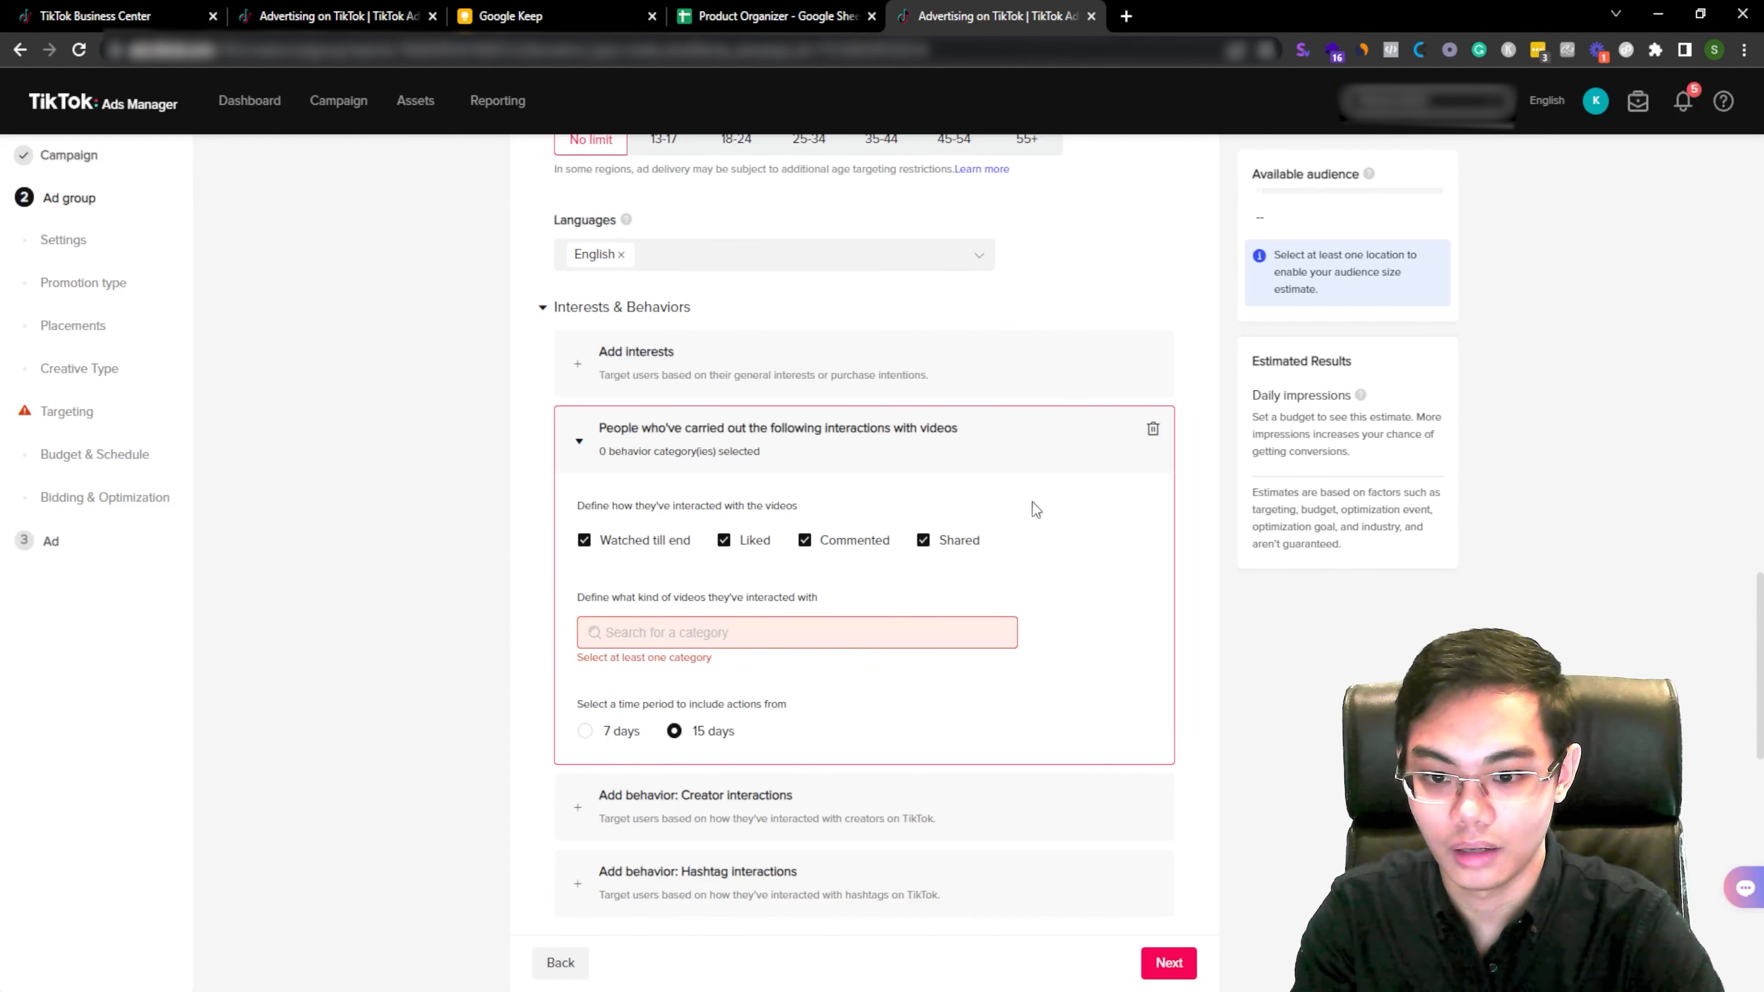
# Step: Preview the creator interaction and hashtag interaction behavior options without adding them
pyautogui.click(1022, 462)
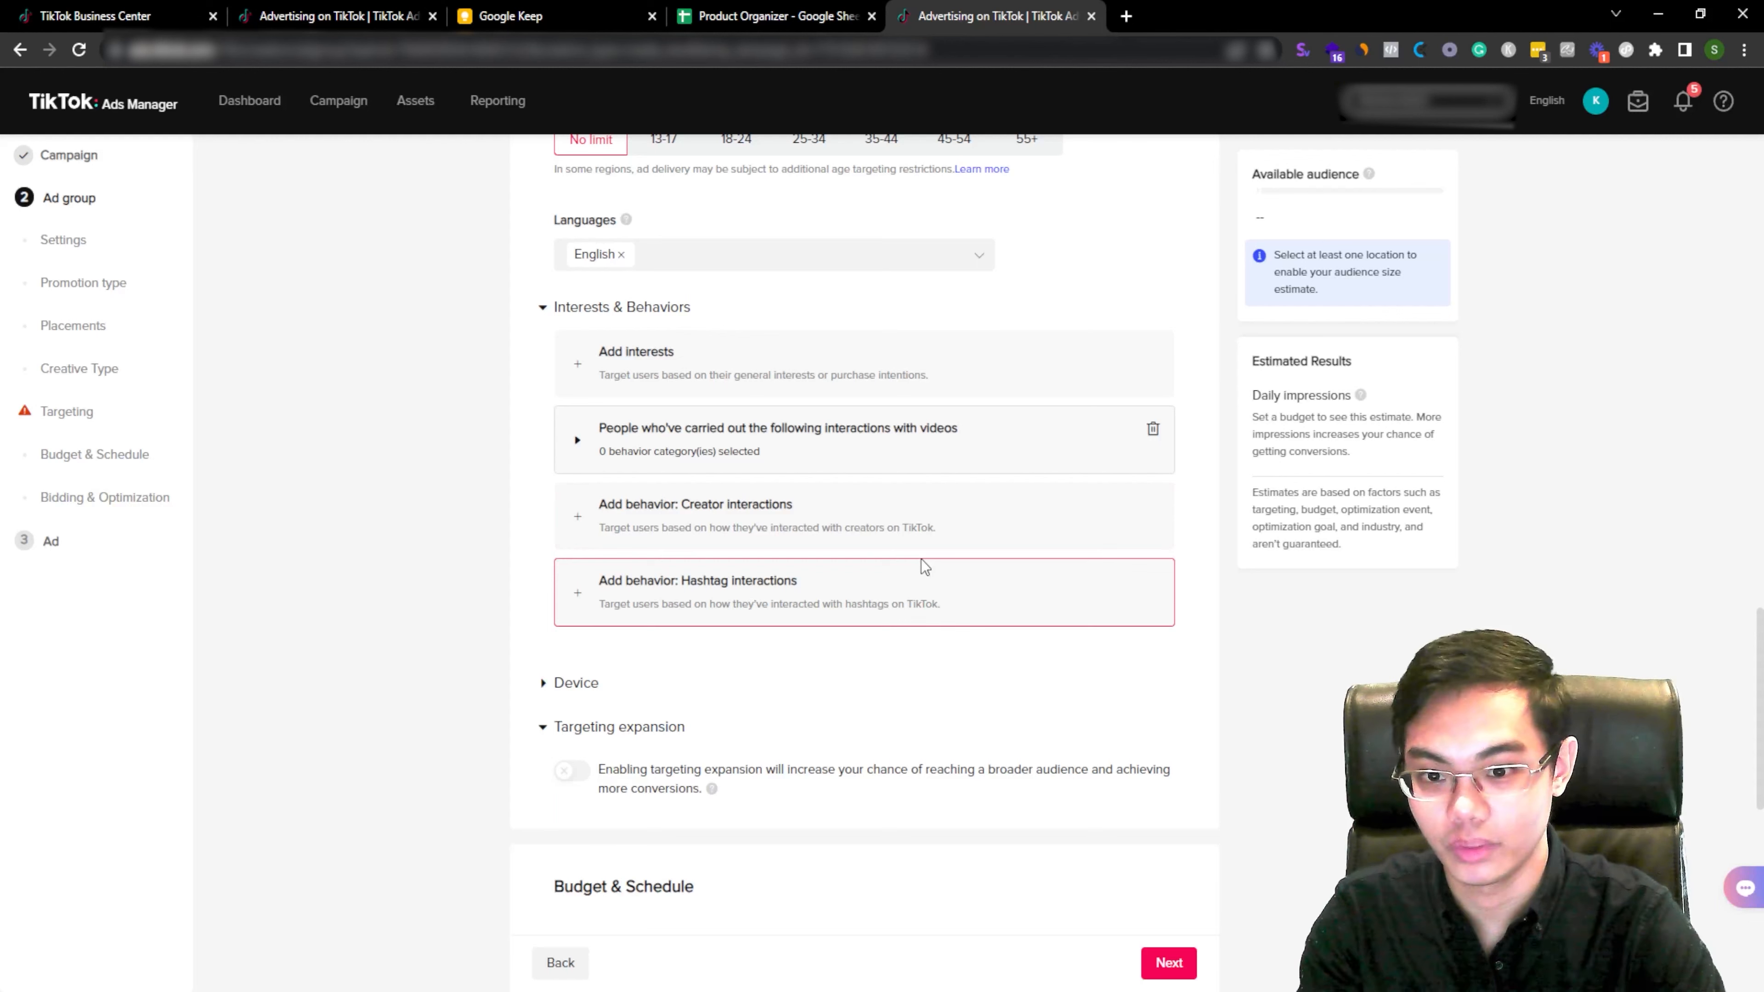
pyautogui.click(944, 522)
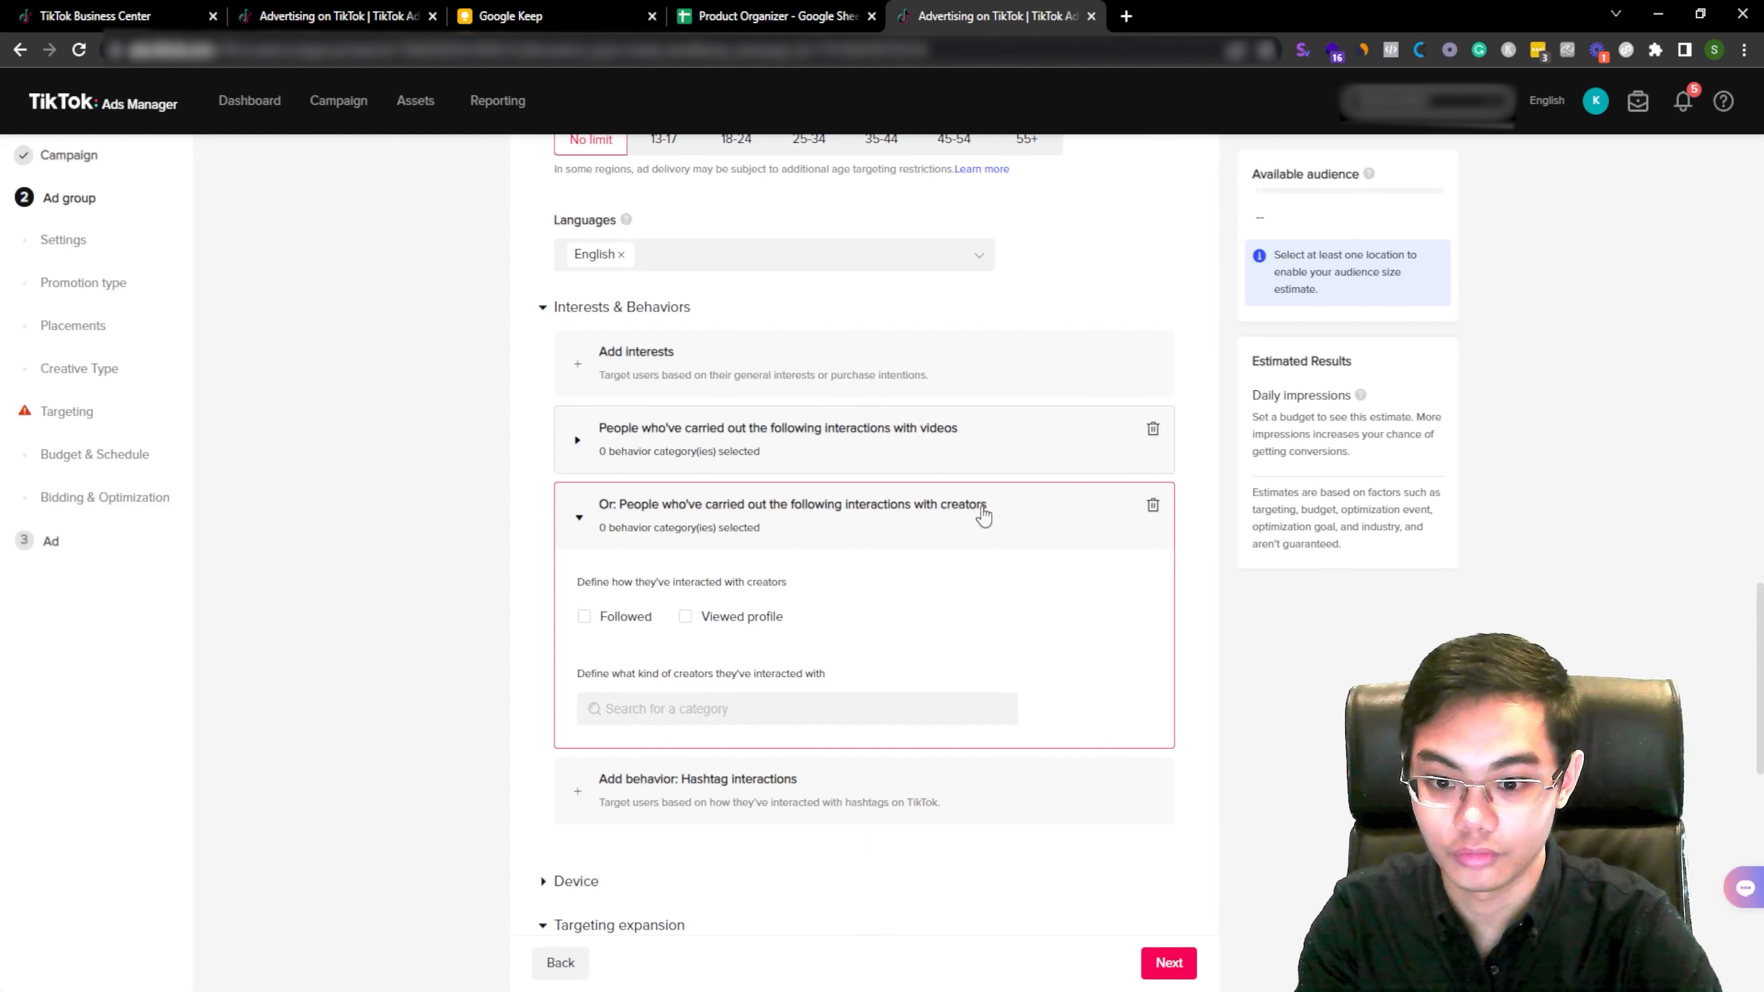
pyautogui.click(981, 512)
pyautogui.click(833, 618)
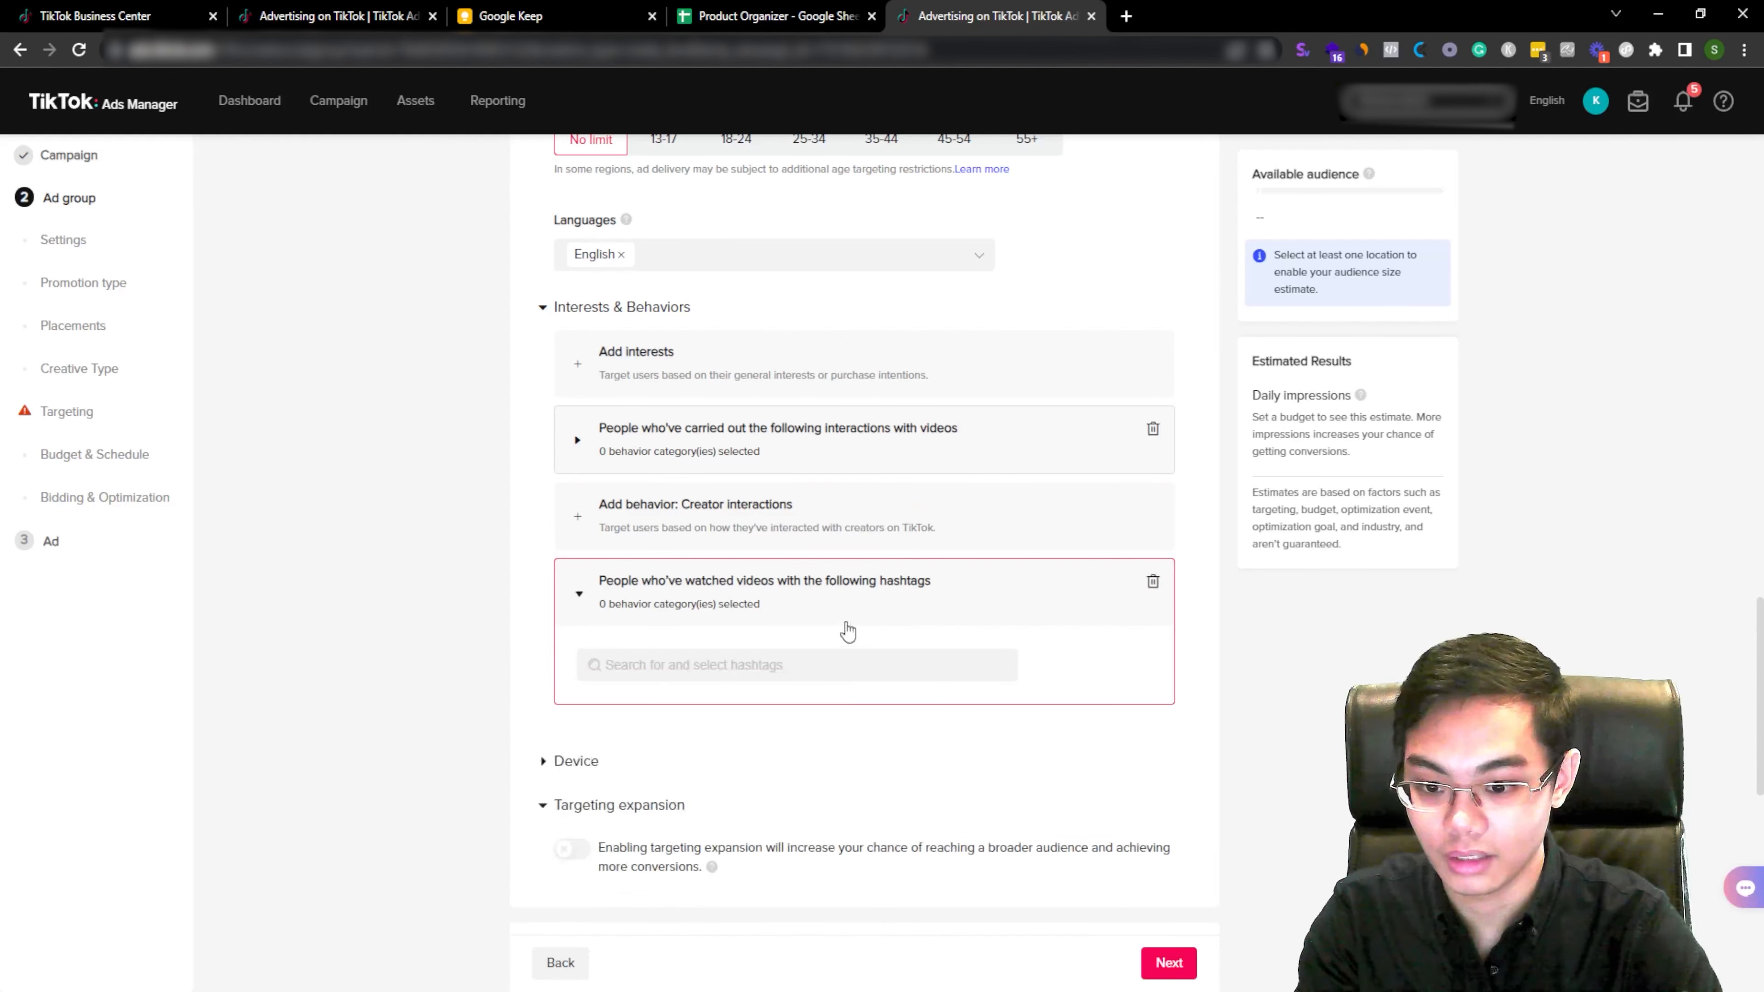
pyautogui.click(1044, 615)
# Step: Try targeting iOS as the operating system in the Device section, then revert it to No limit
pyautogui.click(543, 702)
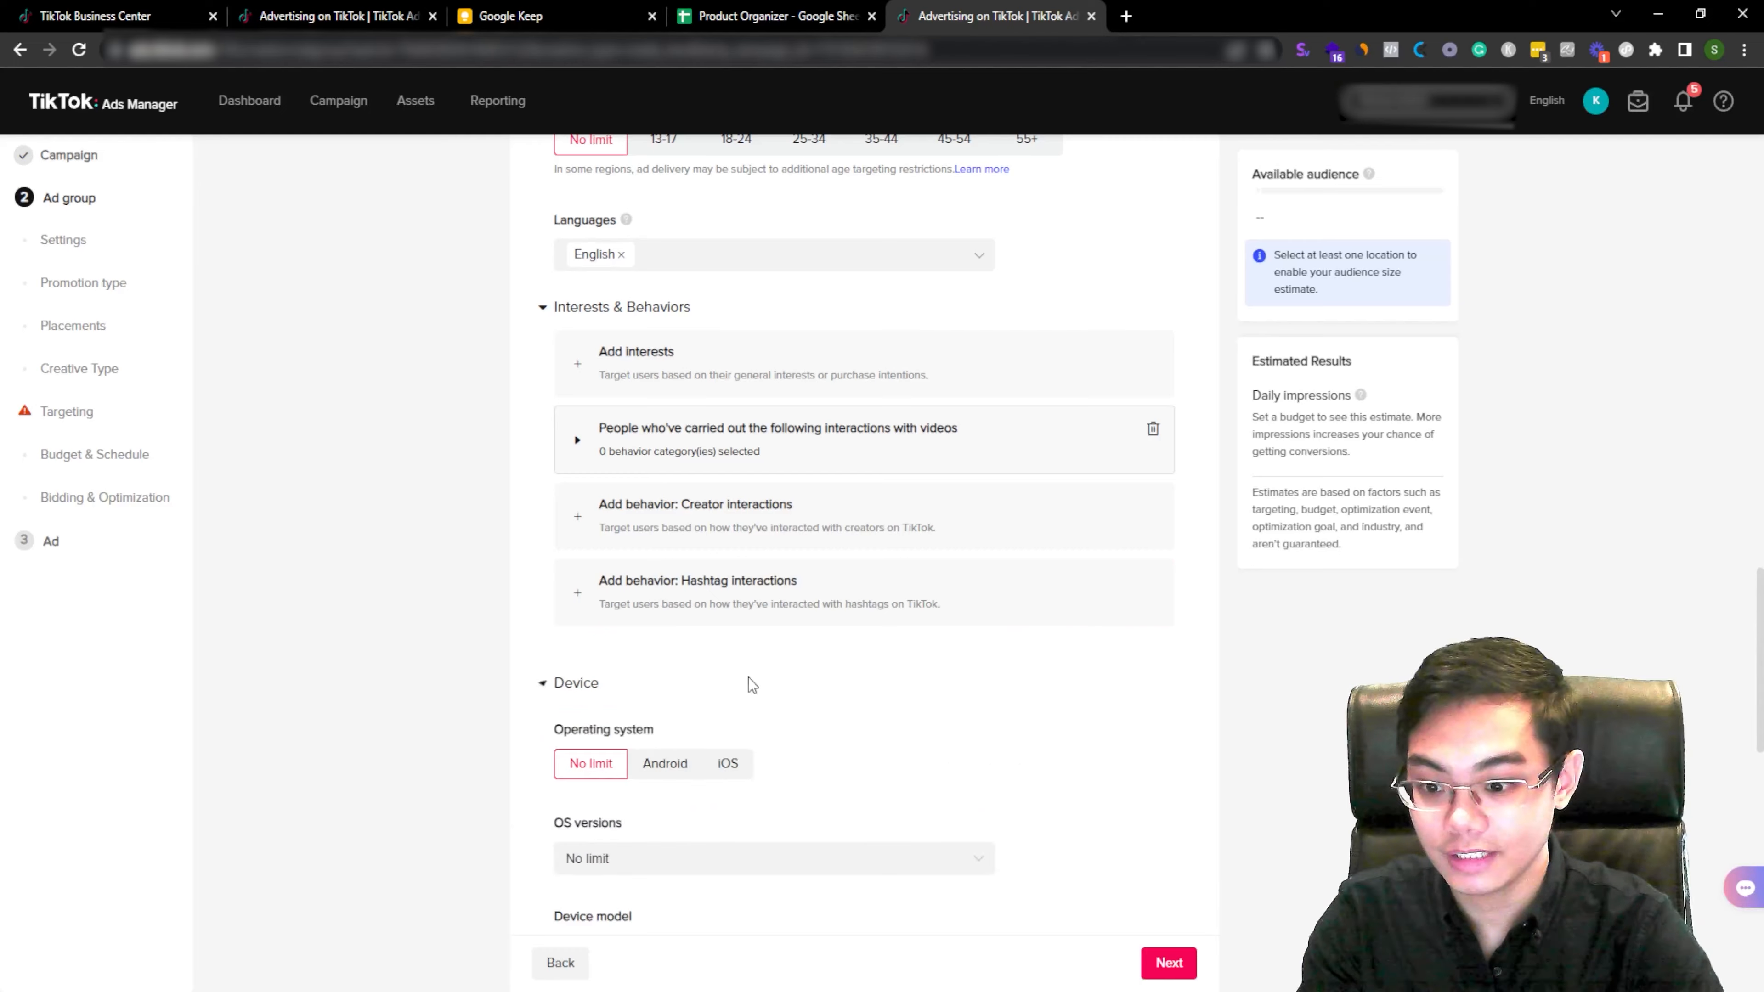
pyautogui.scroll(-5, 957, 663)
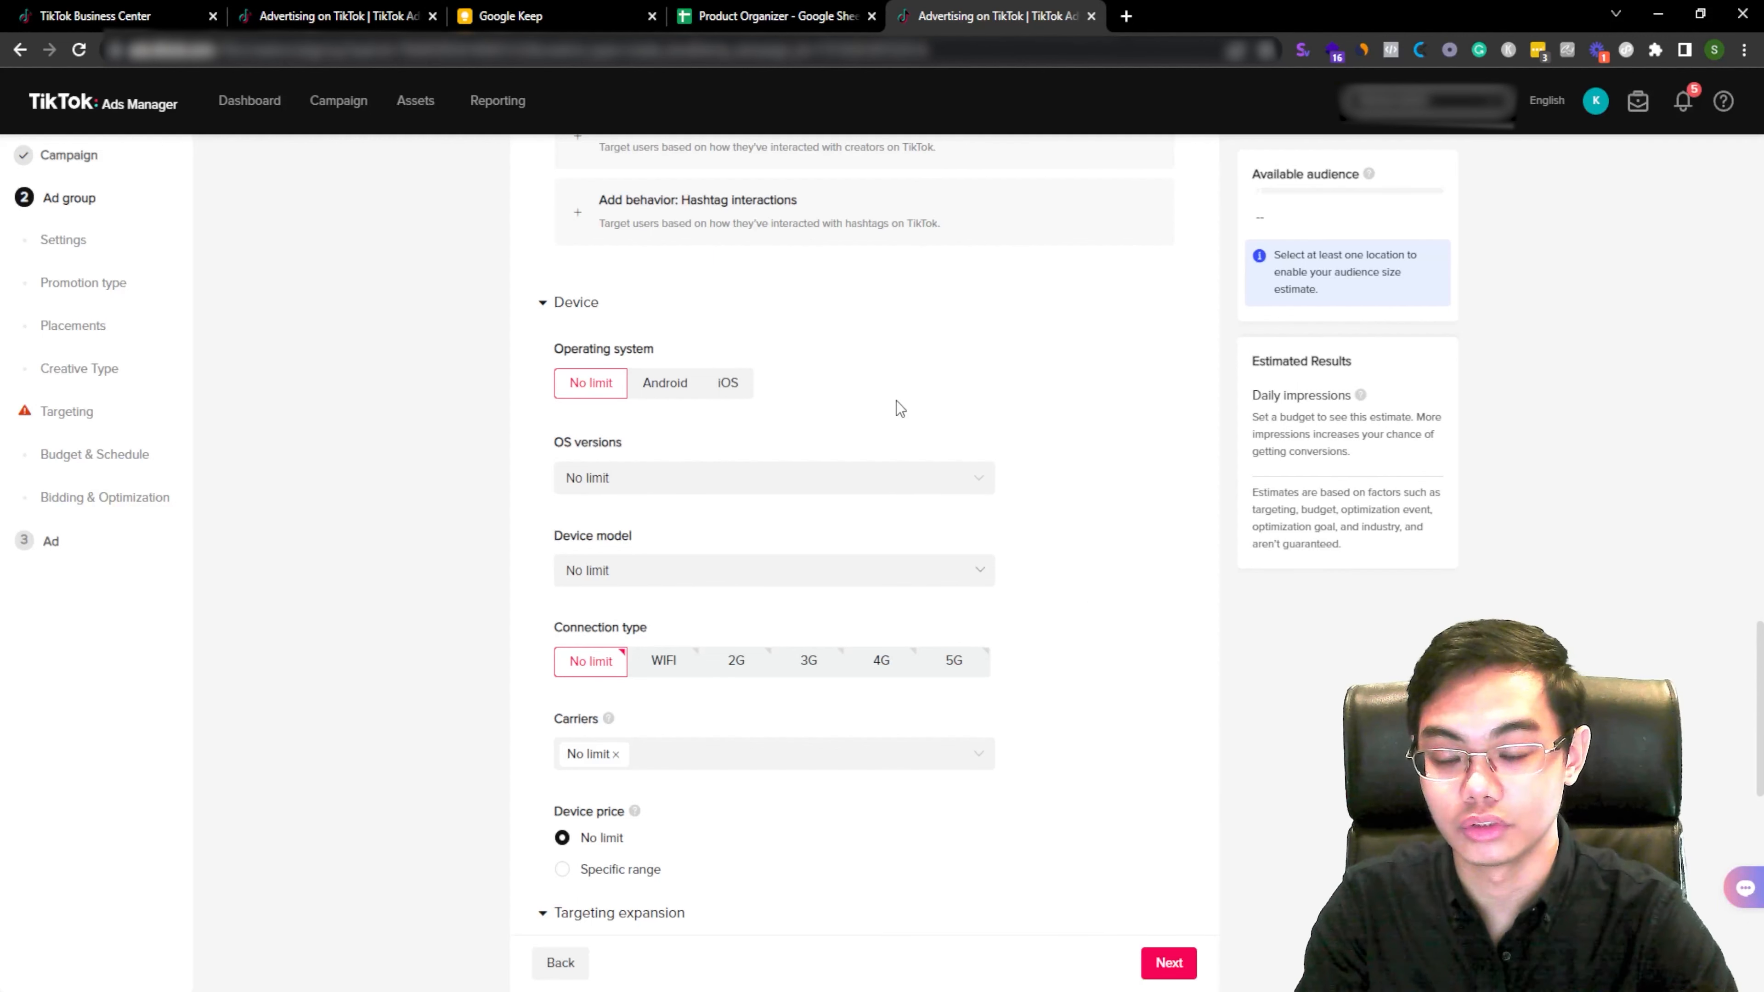
pyautogui.click(726, 387)
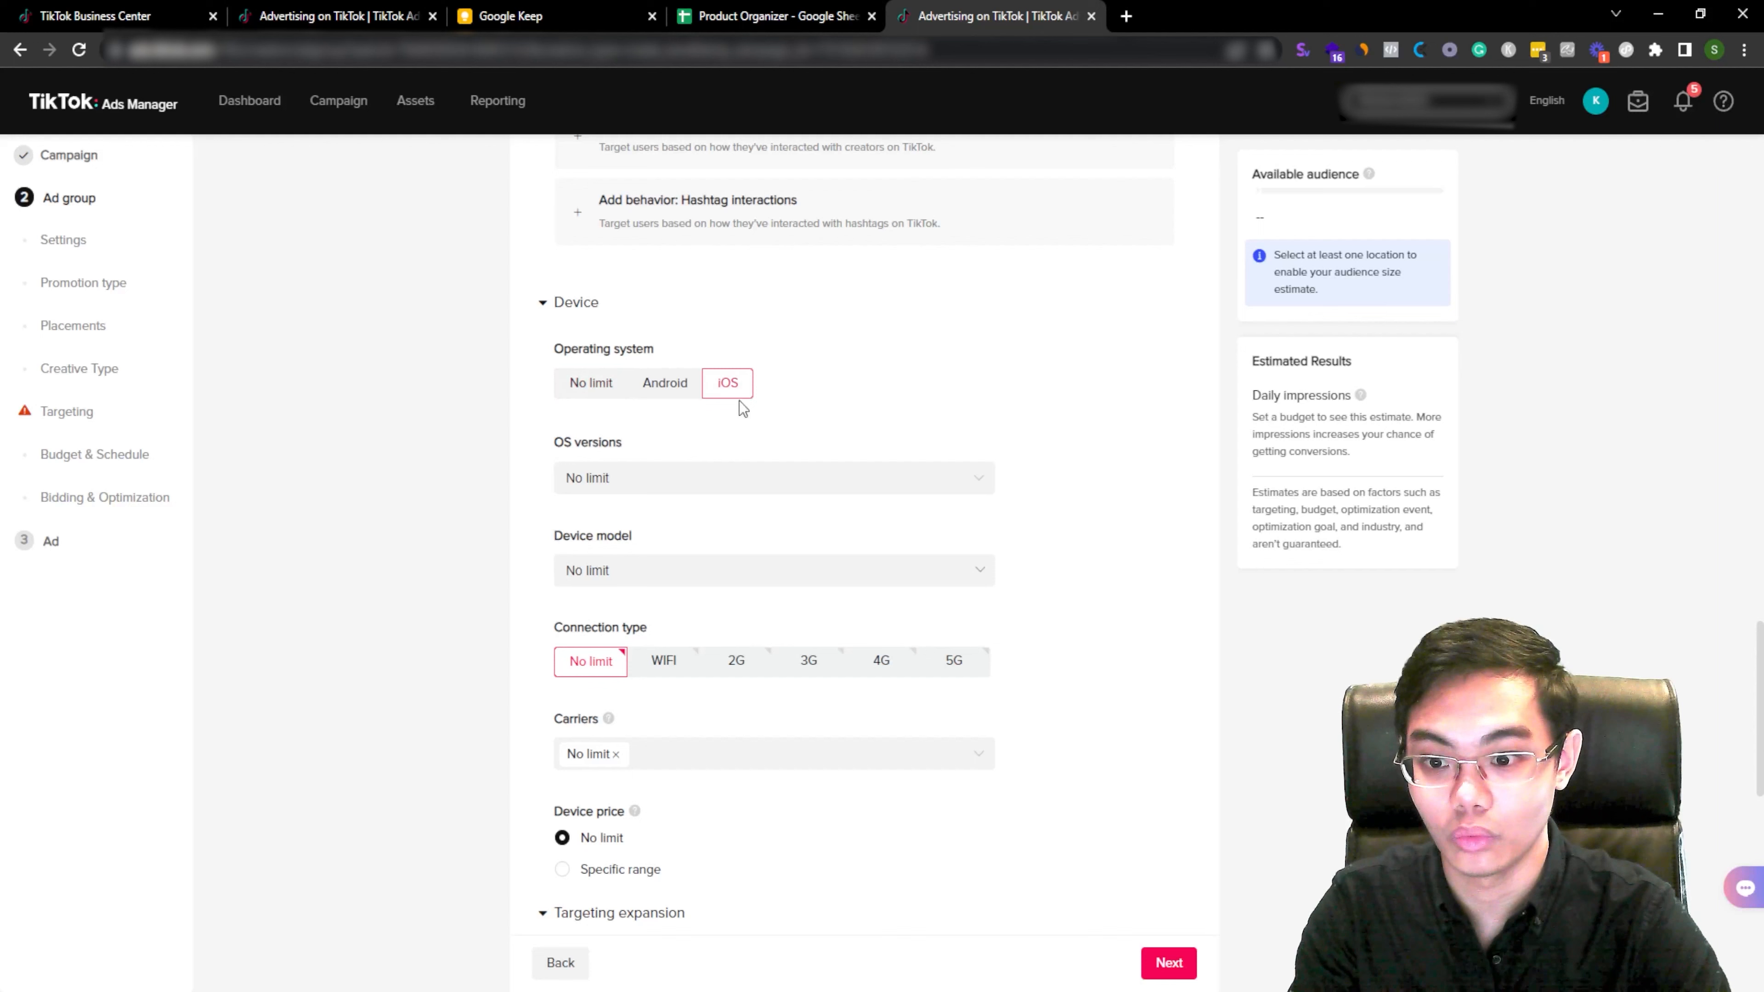
pyautogui.click(611, 389)
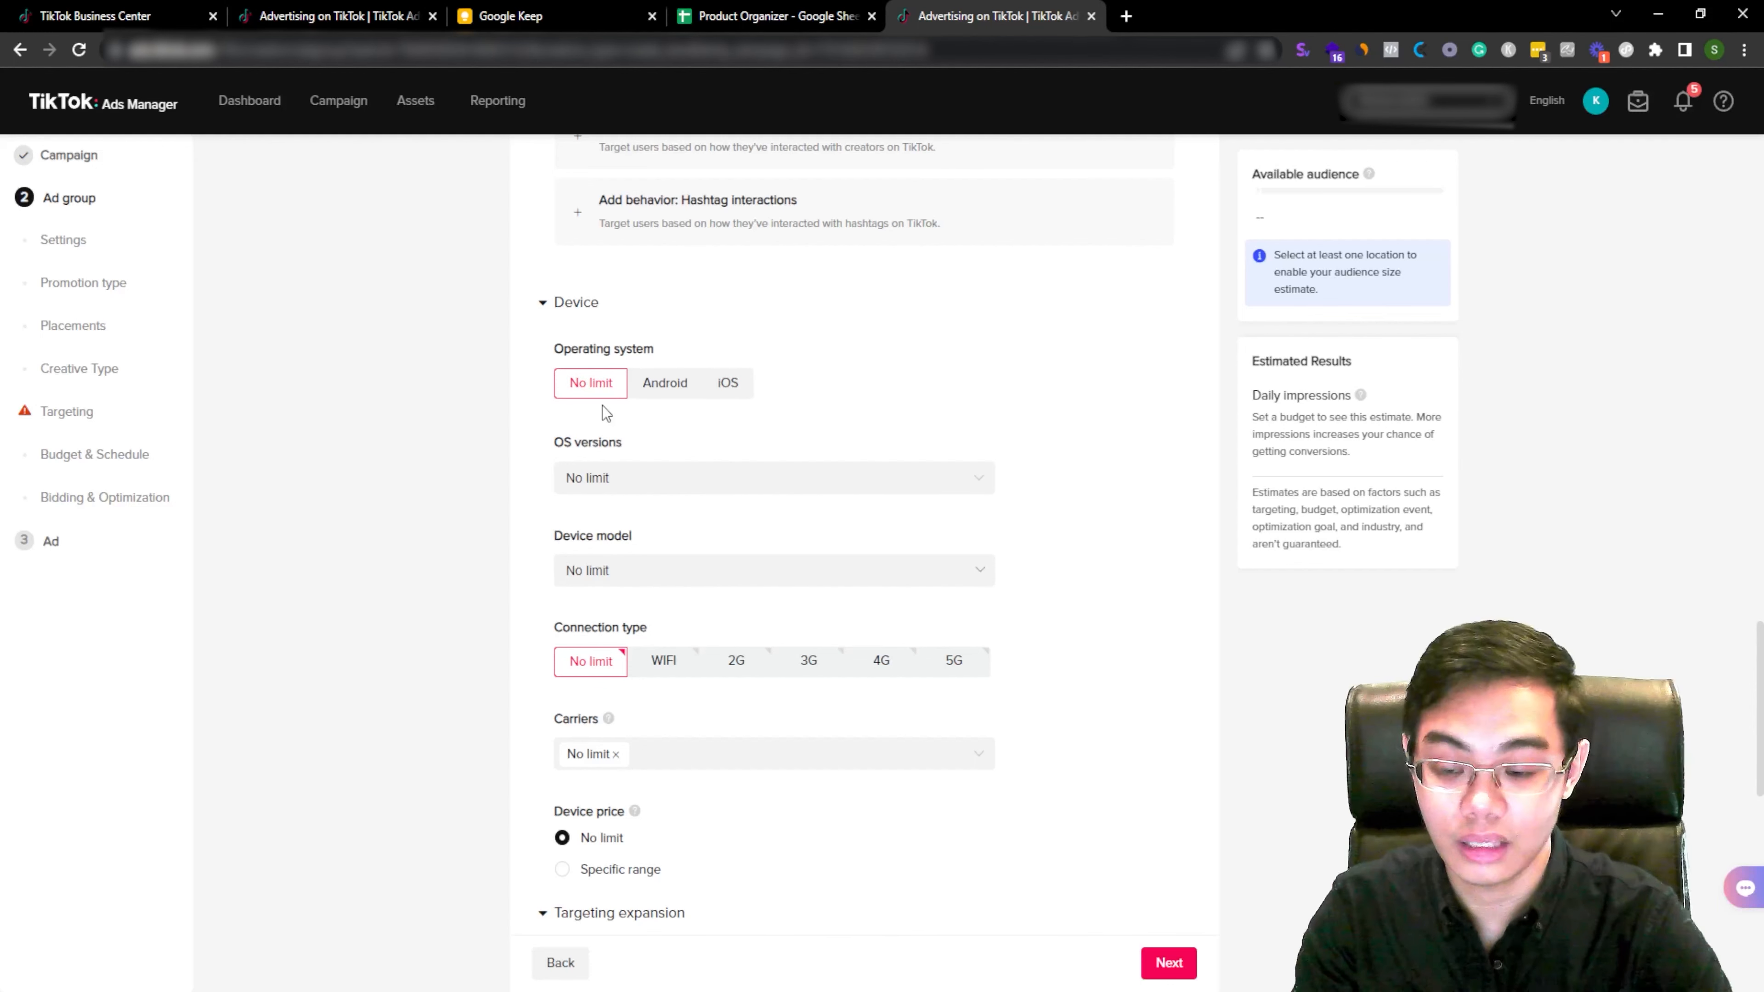
pyautogui.click(576, 306)
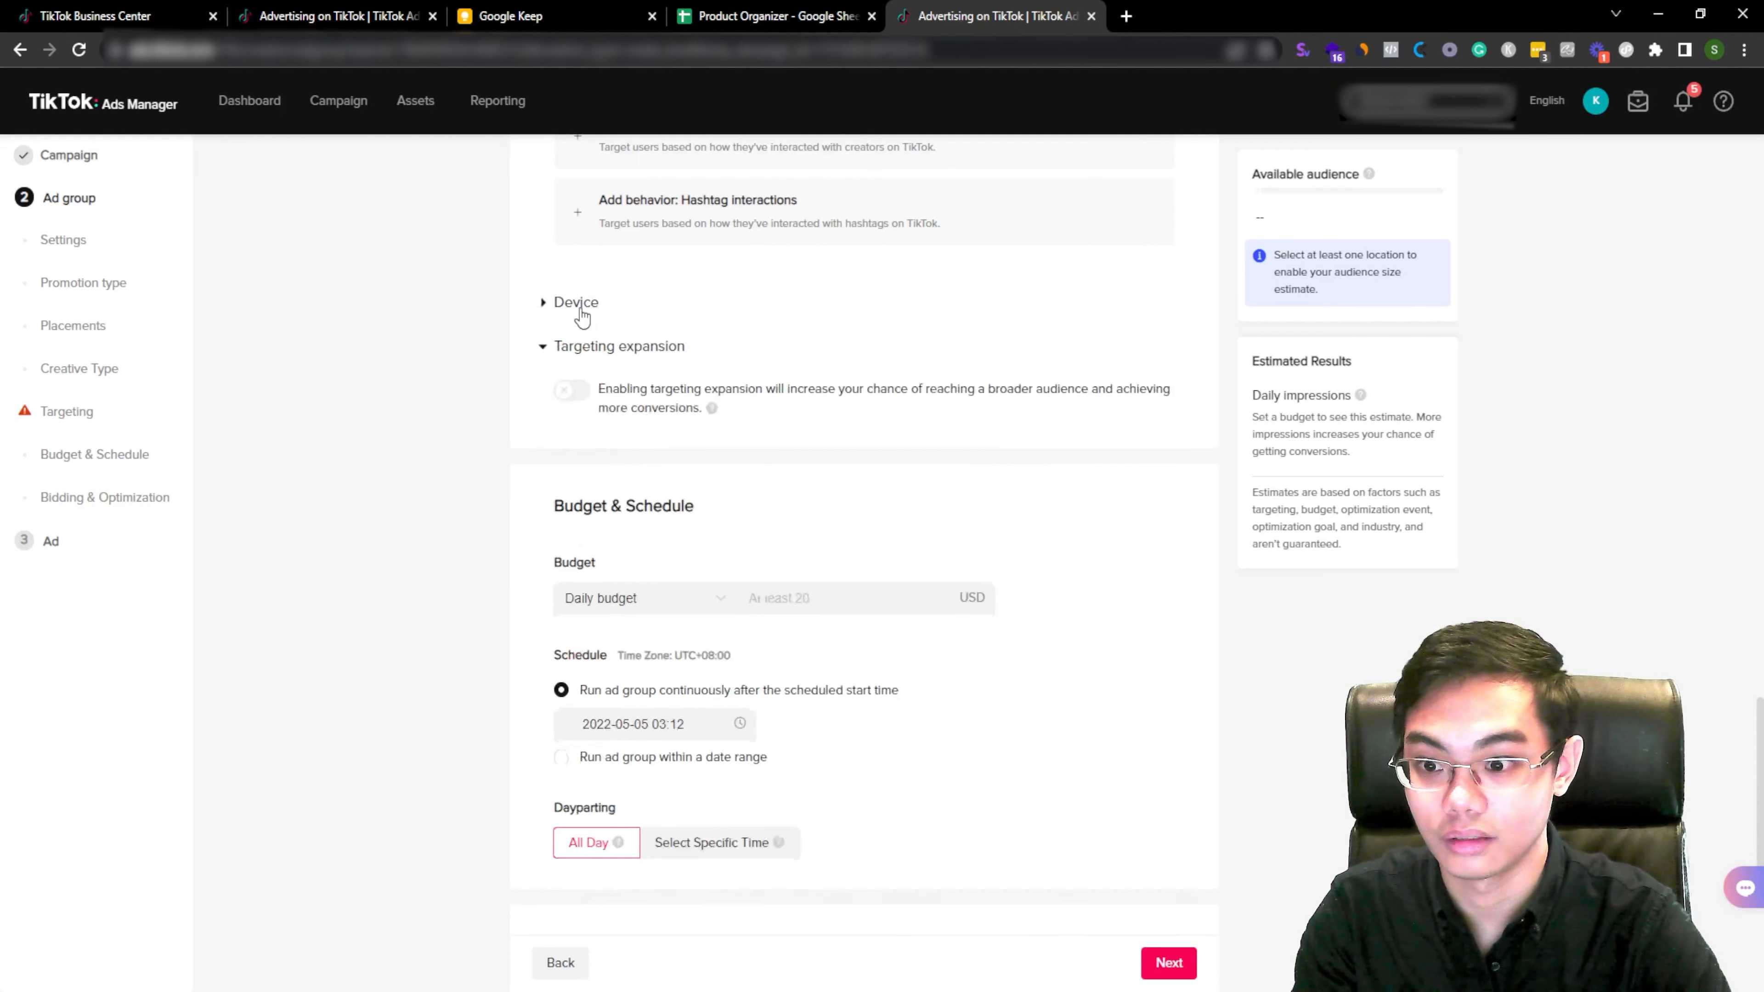
# Step: Set the ad group's daily budget to 20 USD
pyautogui.moveTo(618, 393); pyautogui.dragTo(681, 390)
pyautogui.click(682, 391)
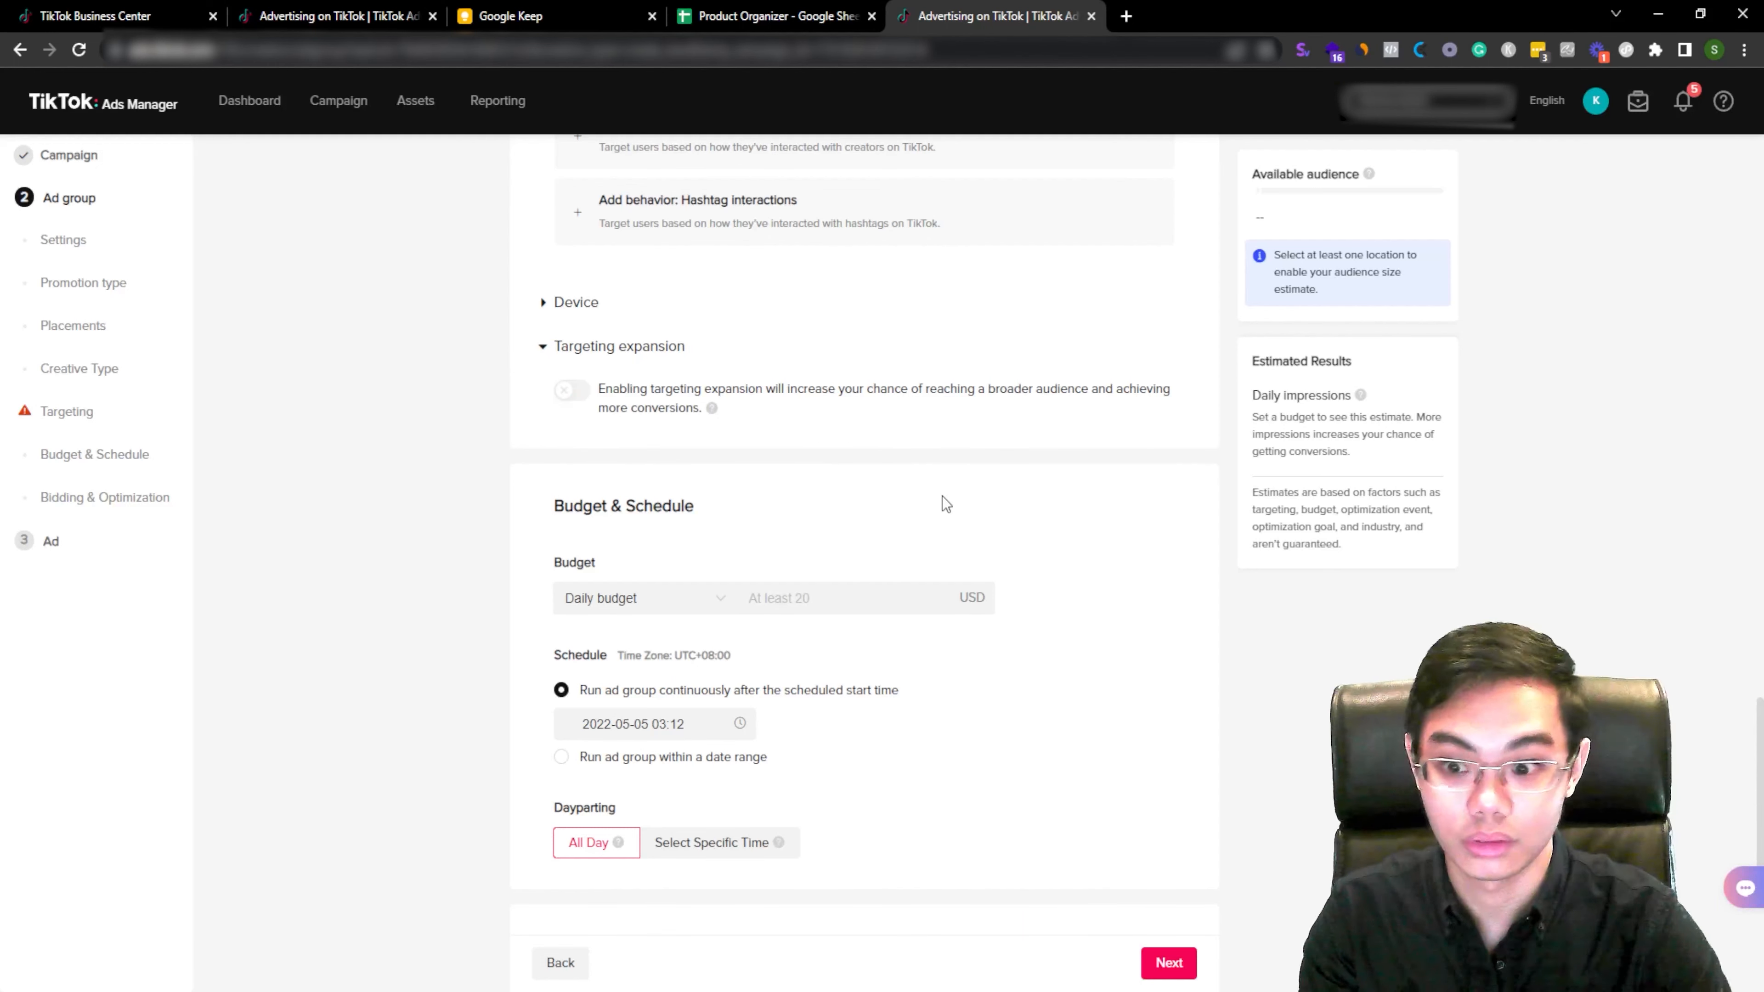
pyautogui.scroll(-3, 946, 496)
pyautogui.click(938, 411)
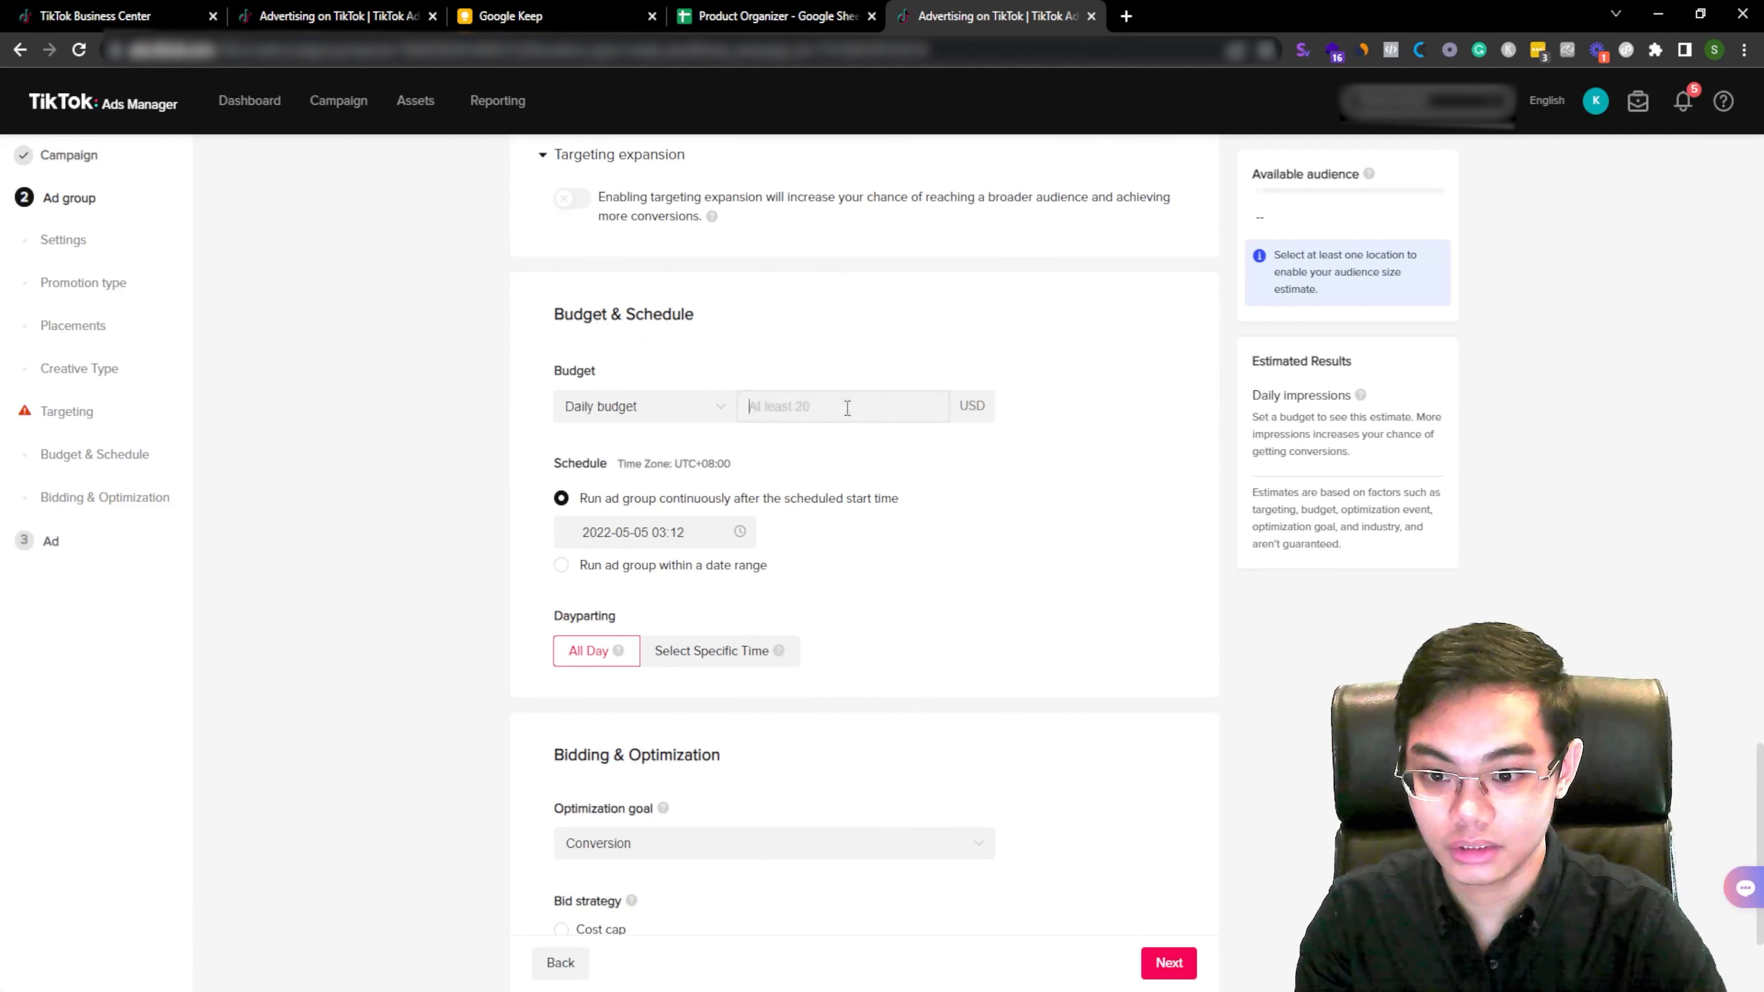
pyautogui.write('20')
pyautogui.click(953, 469)
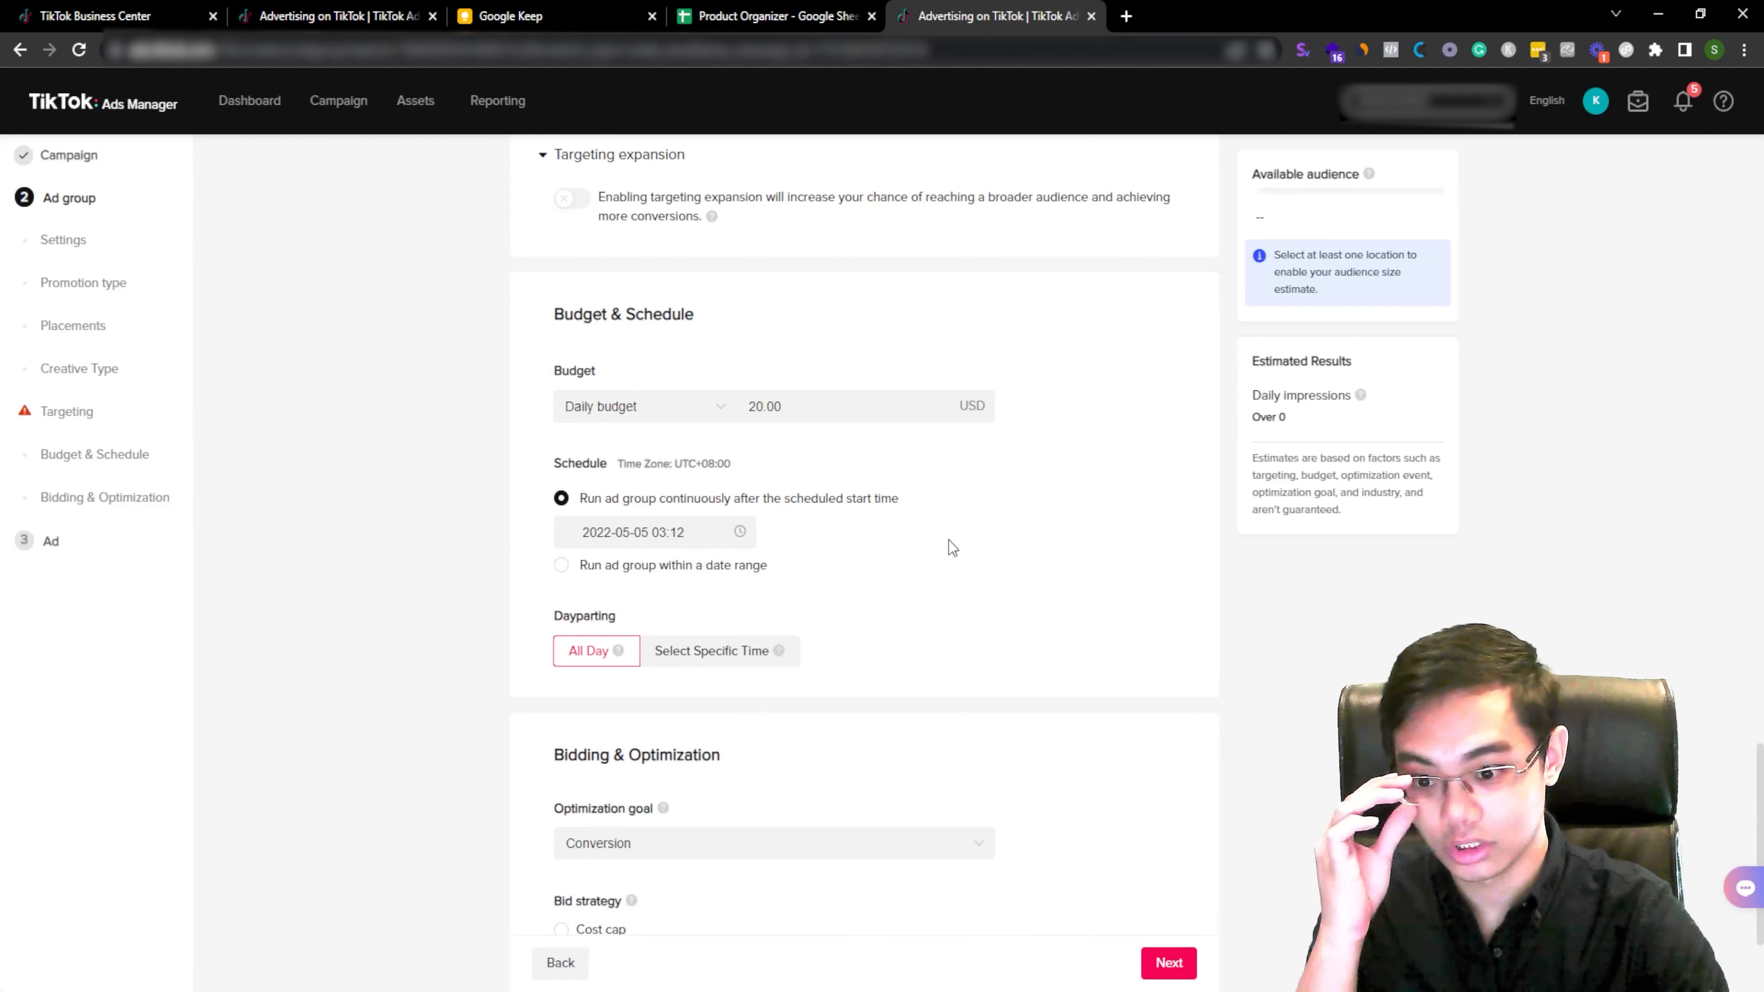
pyautogui.doubleClick(804, 415)
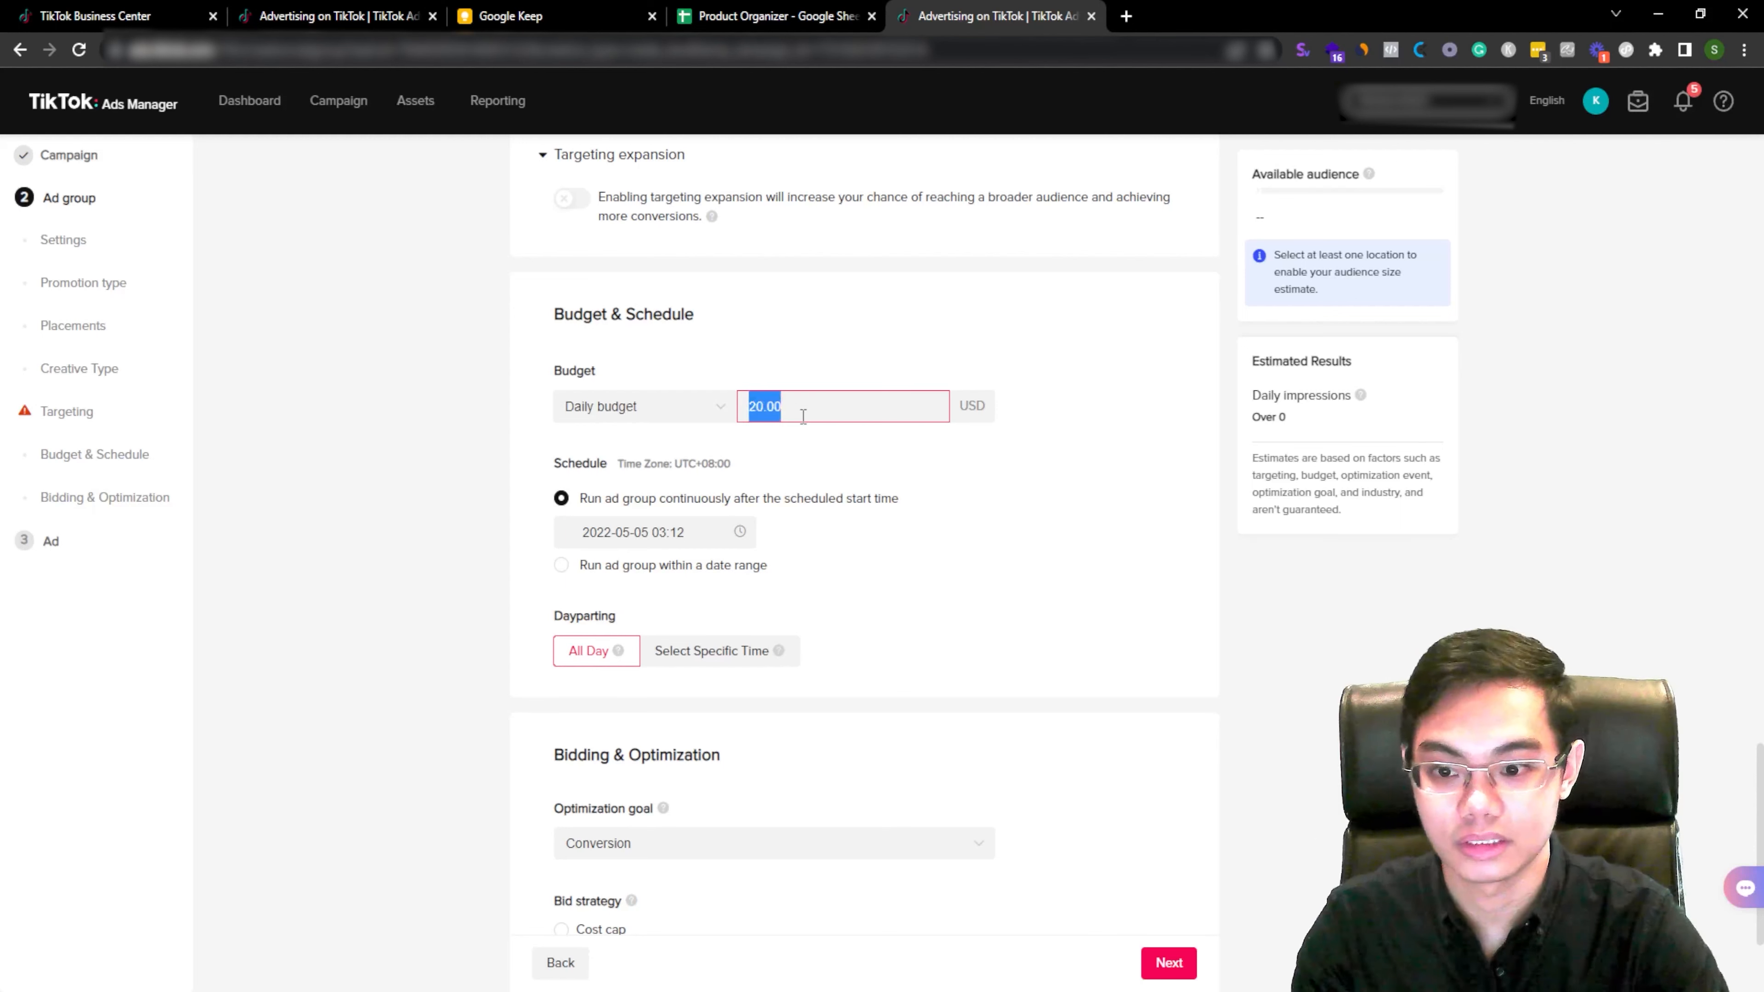
pyautogui.click(902, 478)
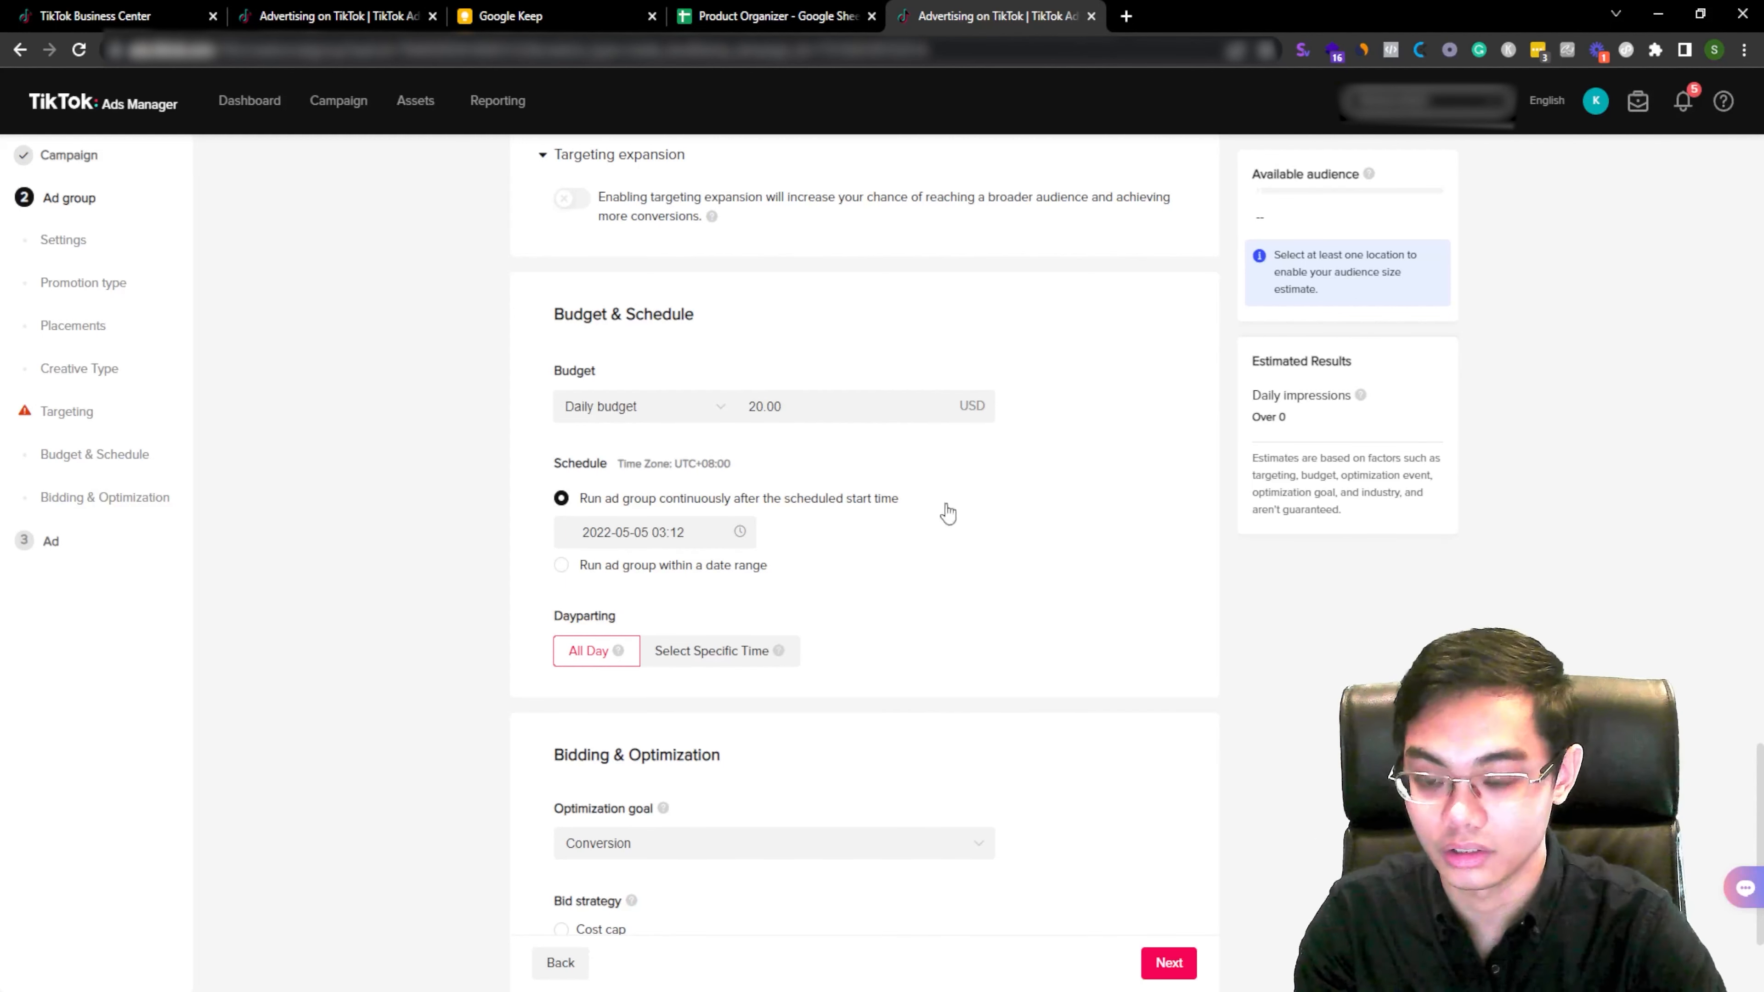
pyautogui.click(715, 533)
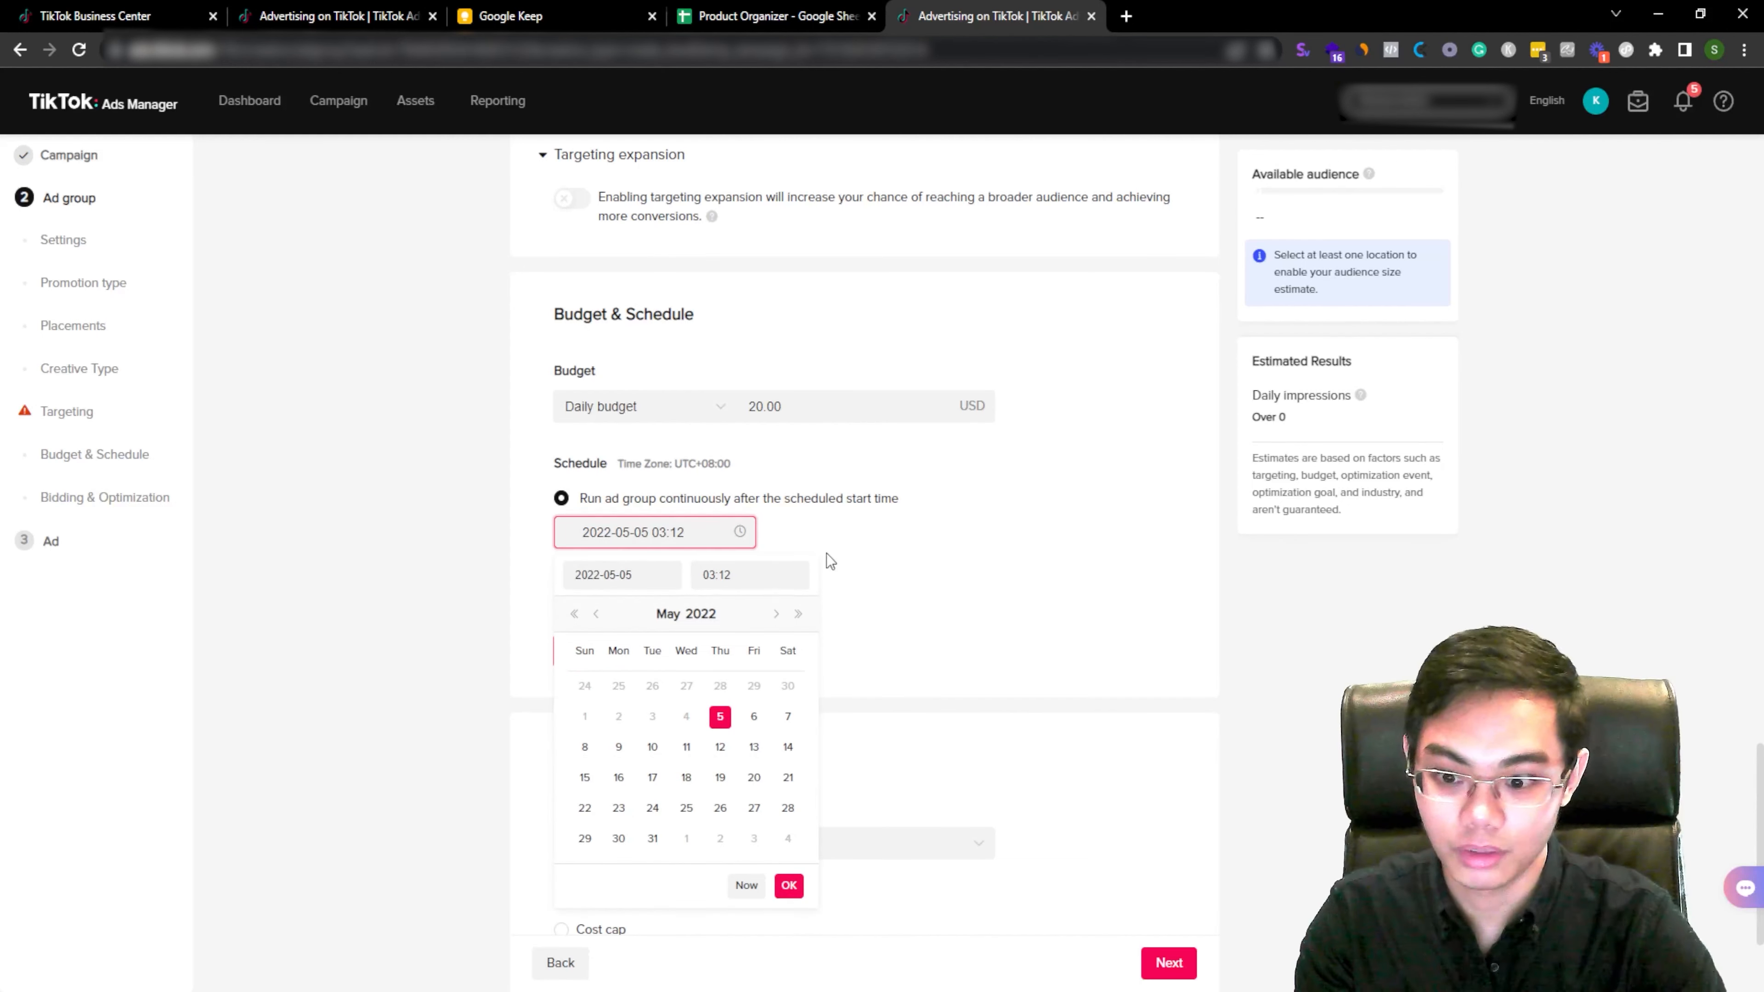
pyautogui.click(752, 574)
pyautogui.tripleClick(752, 574)
pyautogui.scroll(3, 742, 643)
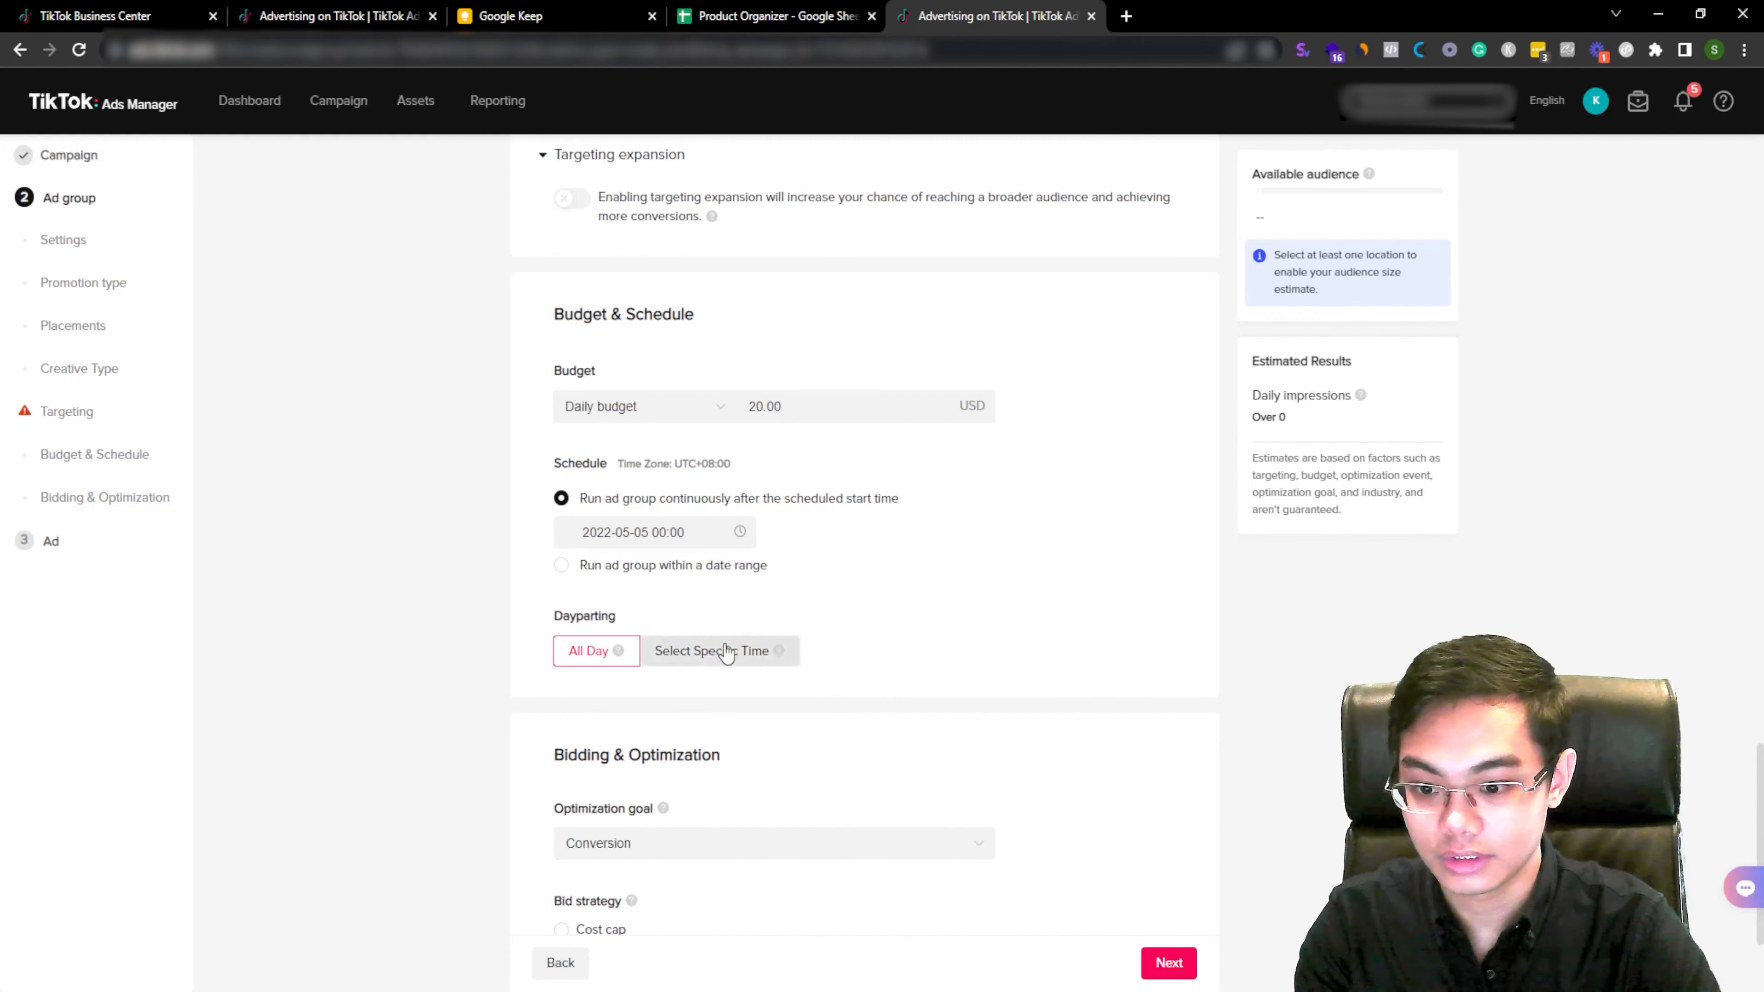
pyautogui.click(725, 653)
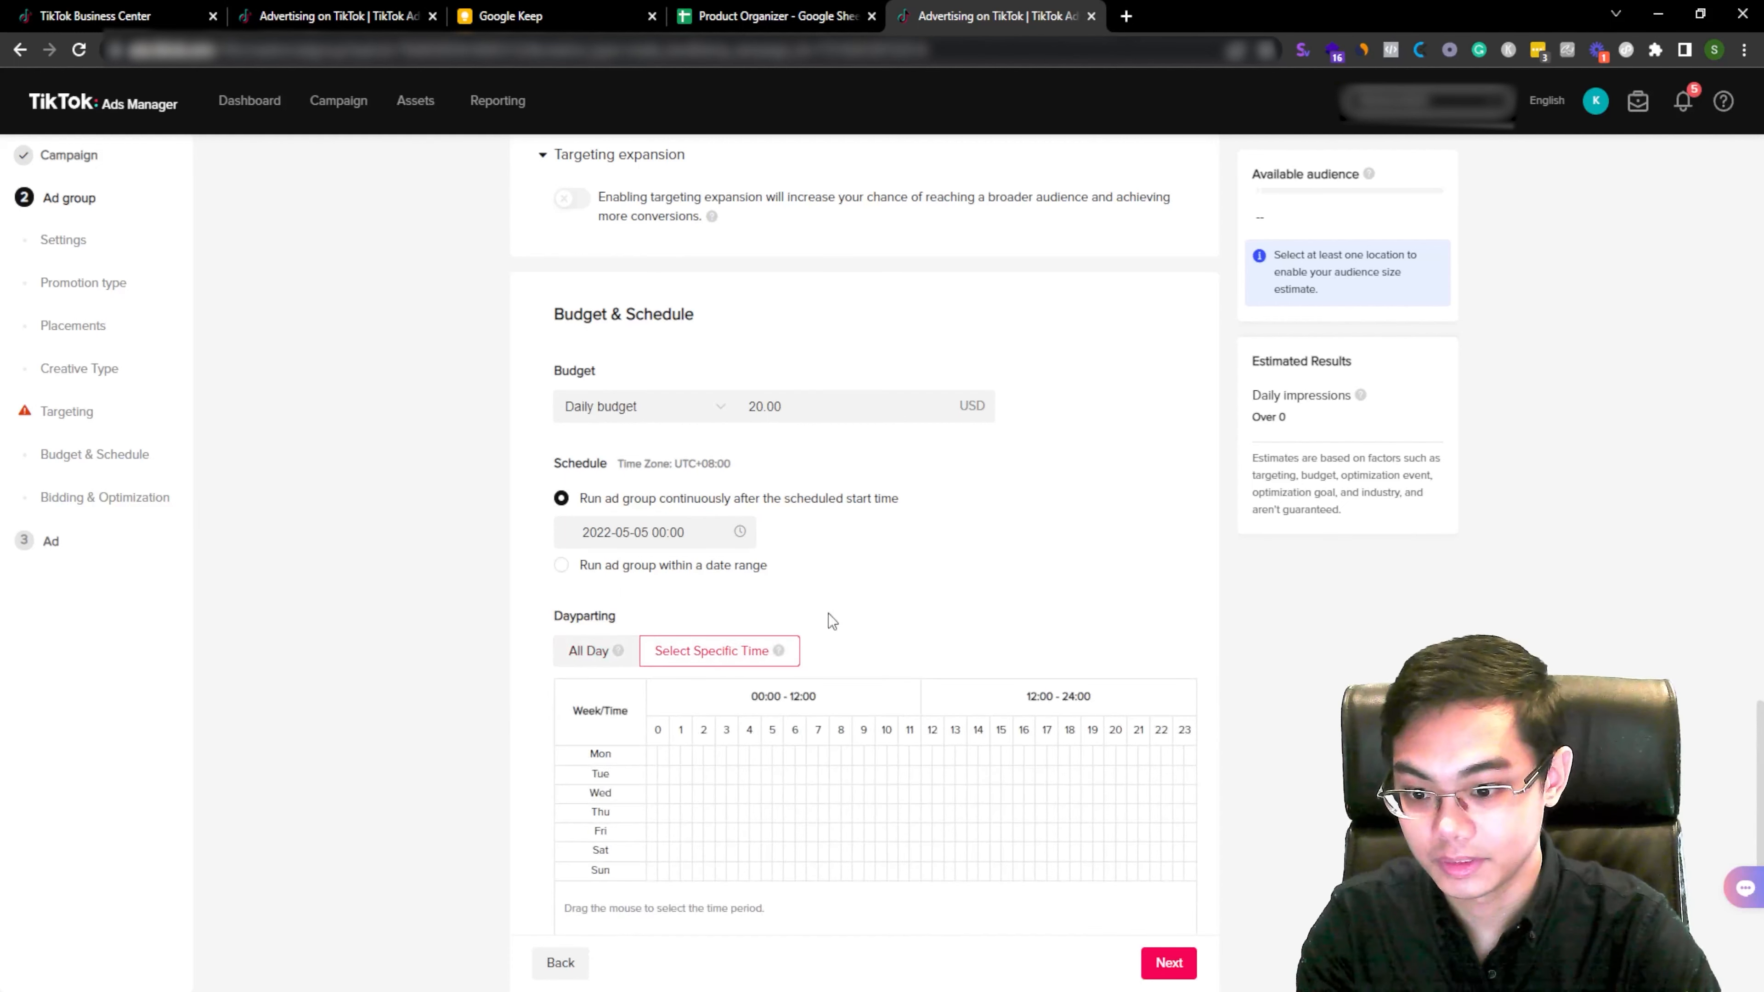
pyautogui.click(601, 656)
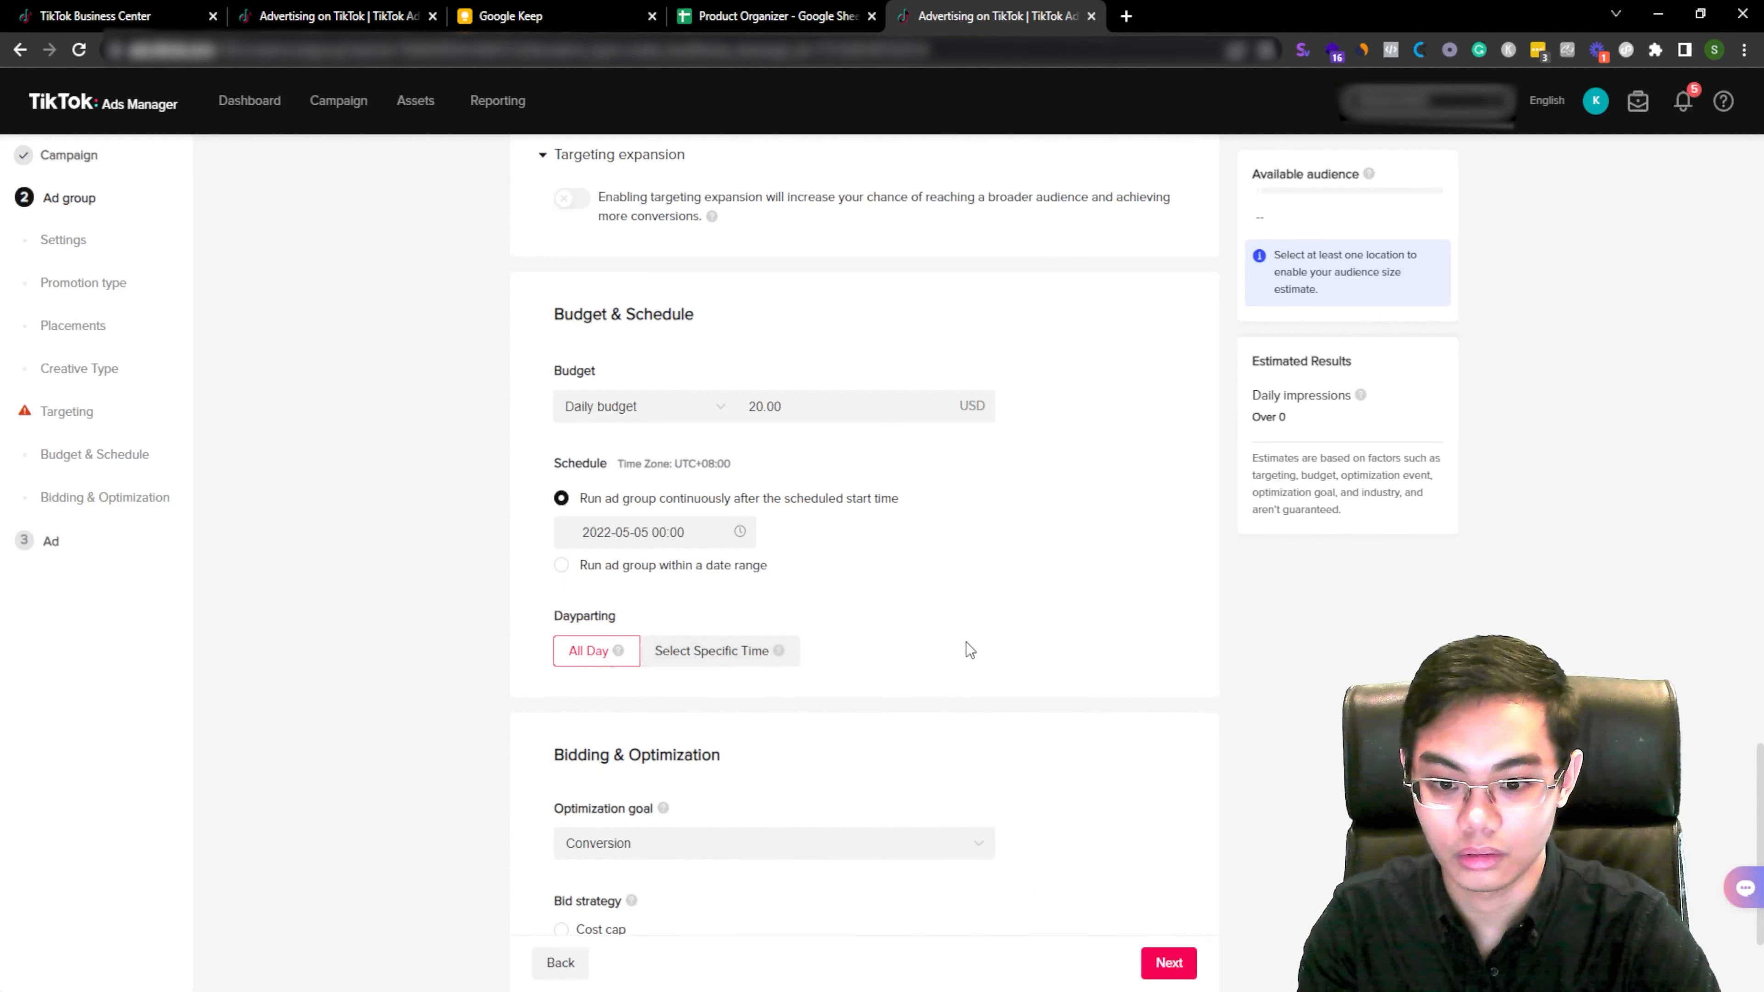
# Step: Try a Cost cap bid strategy of 20 USD per conversion
pyautogui.scroll(-3, 929, 649)
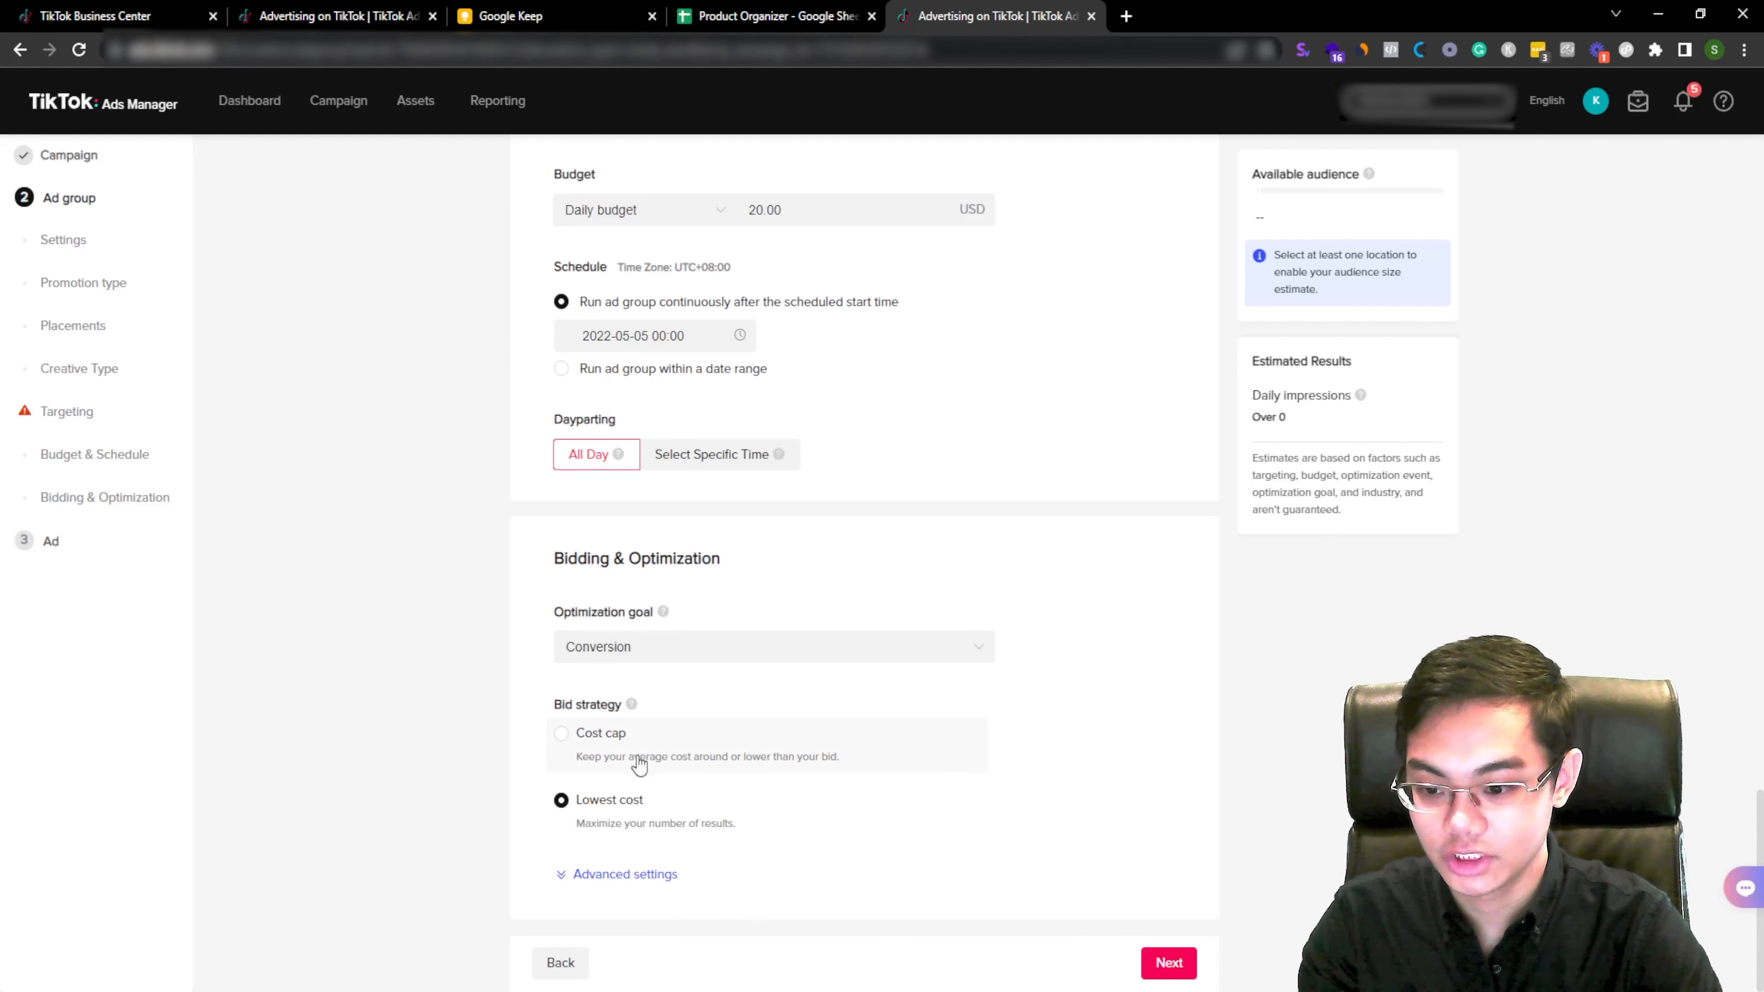
pyautogui.click(620, 758)
pyautogui.click(628, 890)
pyautogui.click(649, 735)
pyautogui.click(681, 812)
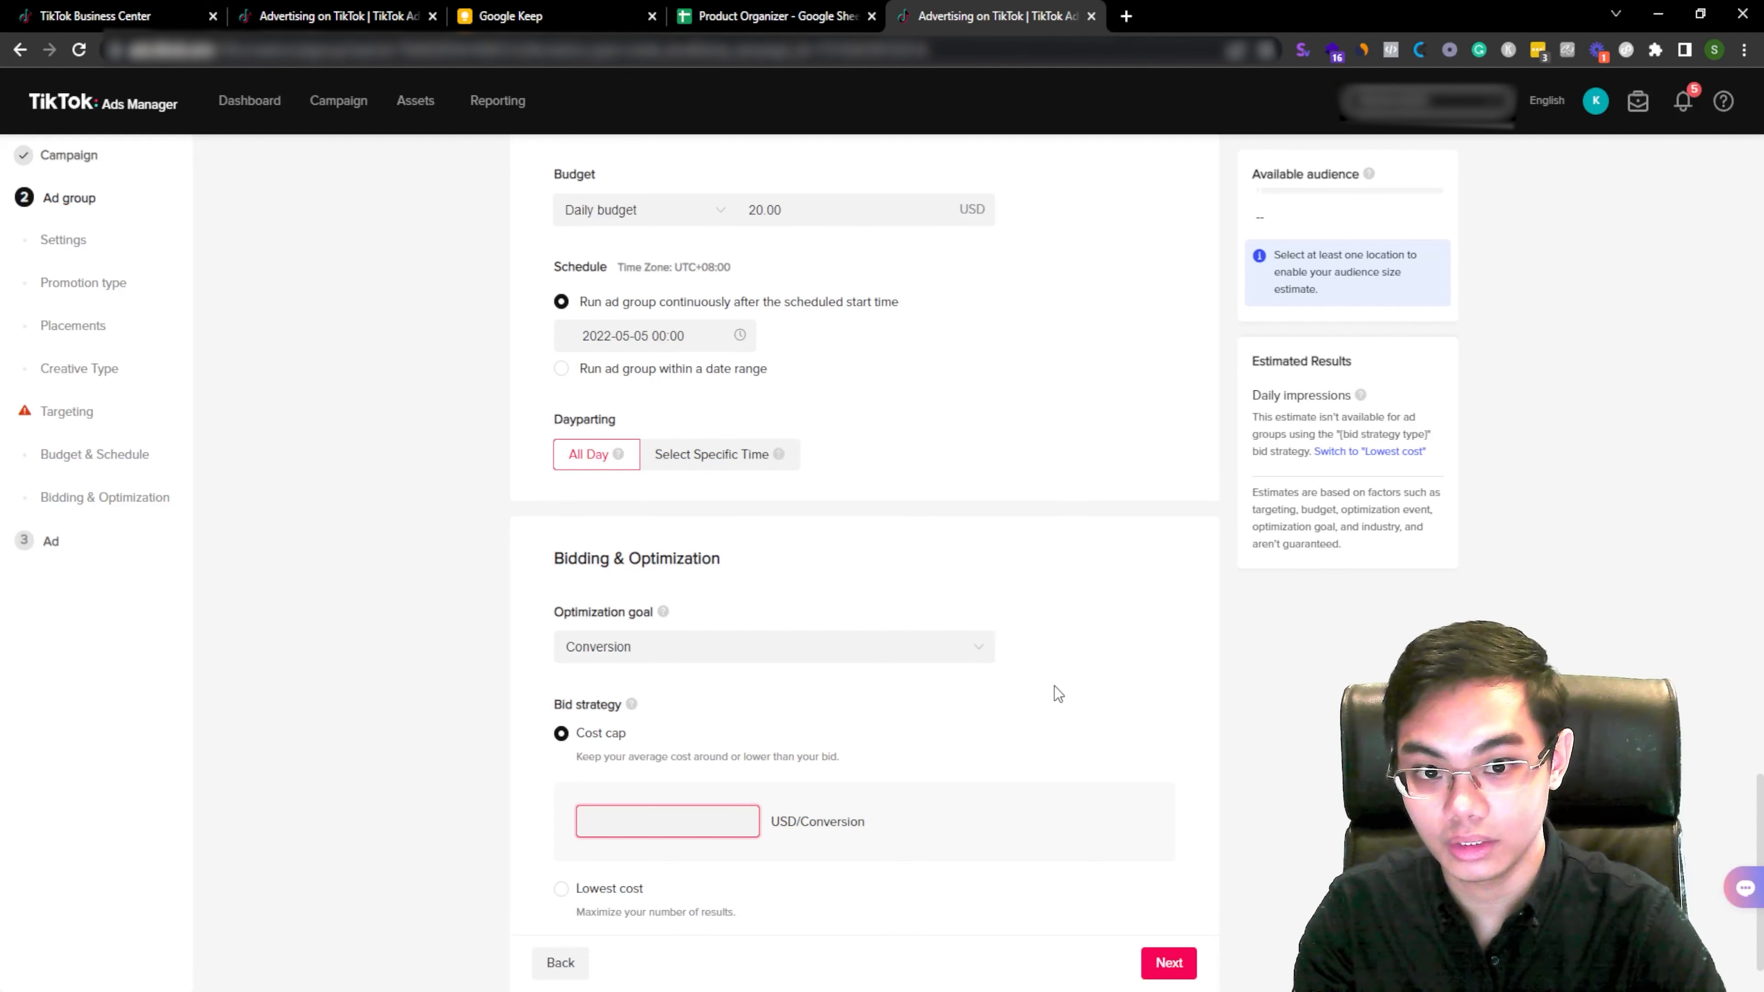
pyautogui.write('20')
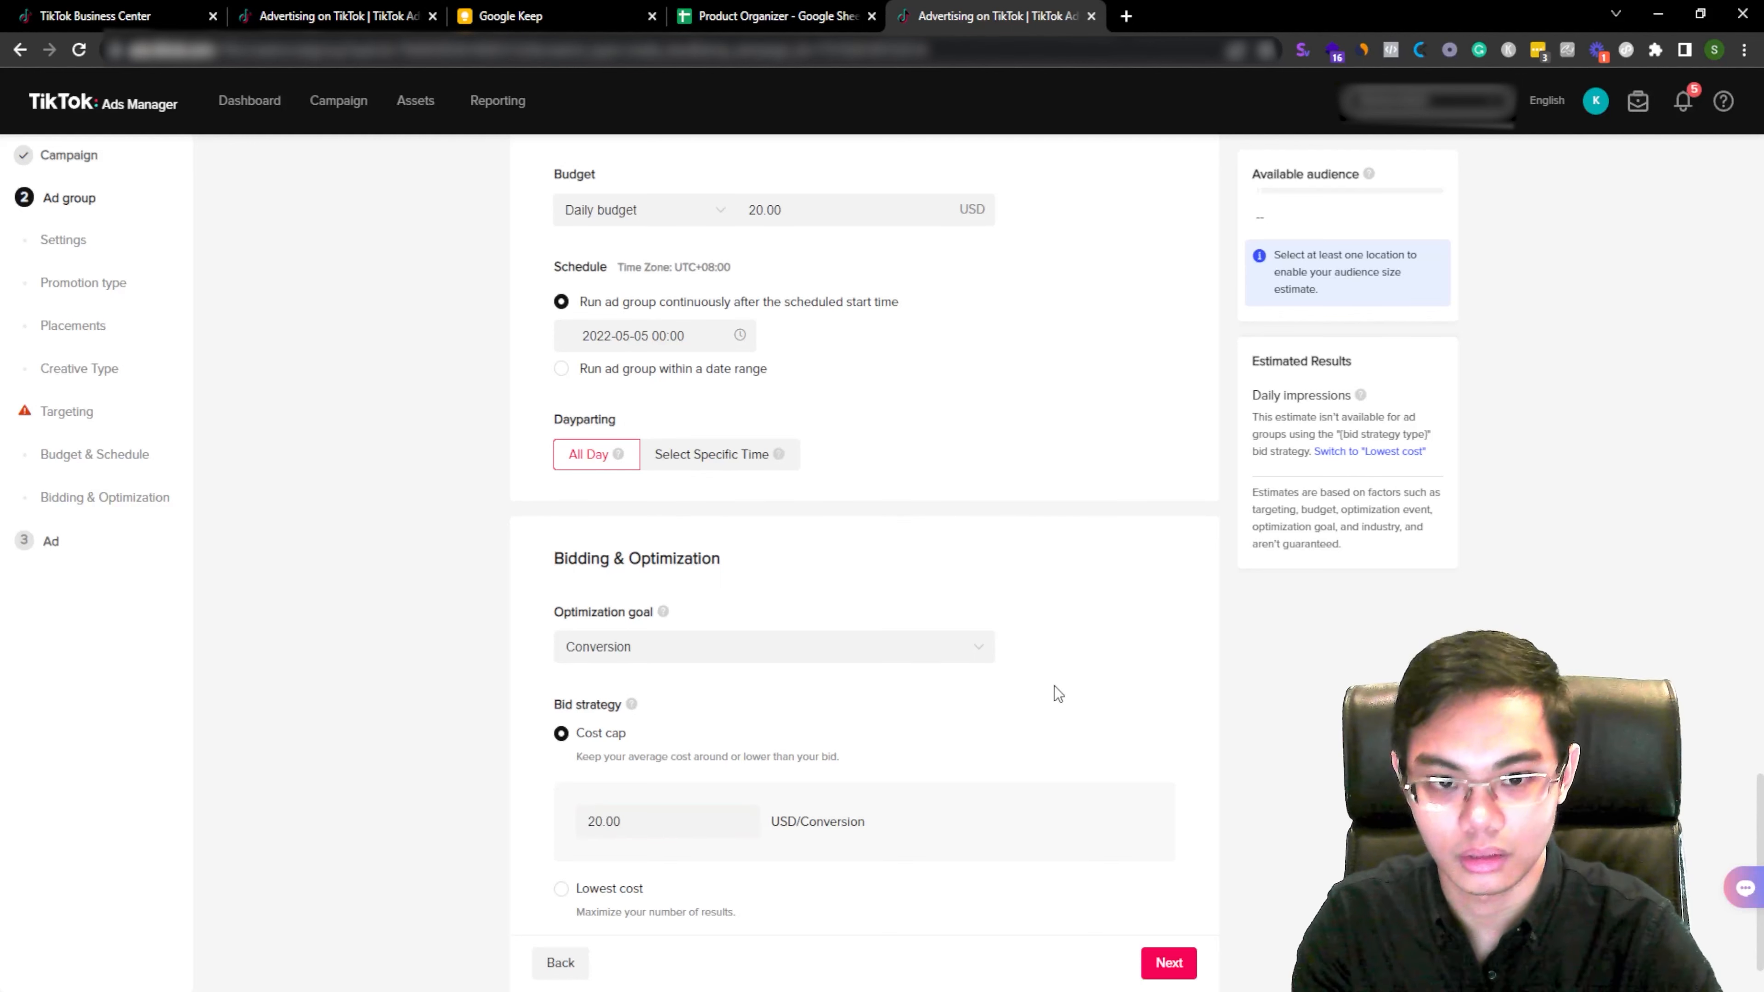
# Step: Switch the bid strategy back to Lowest cost and continue to the next stage
pyautogui.click(652, 888)
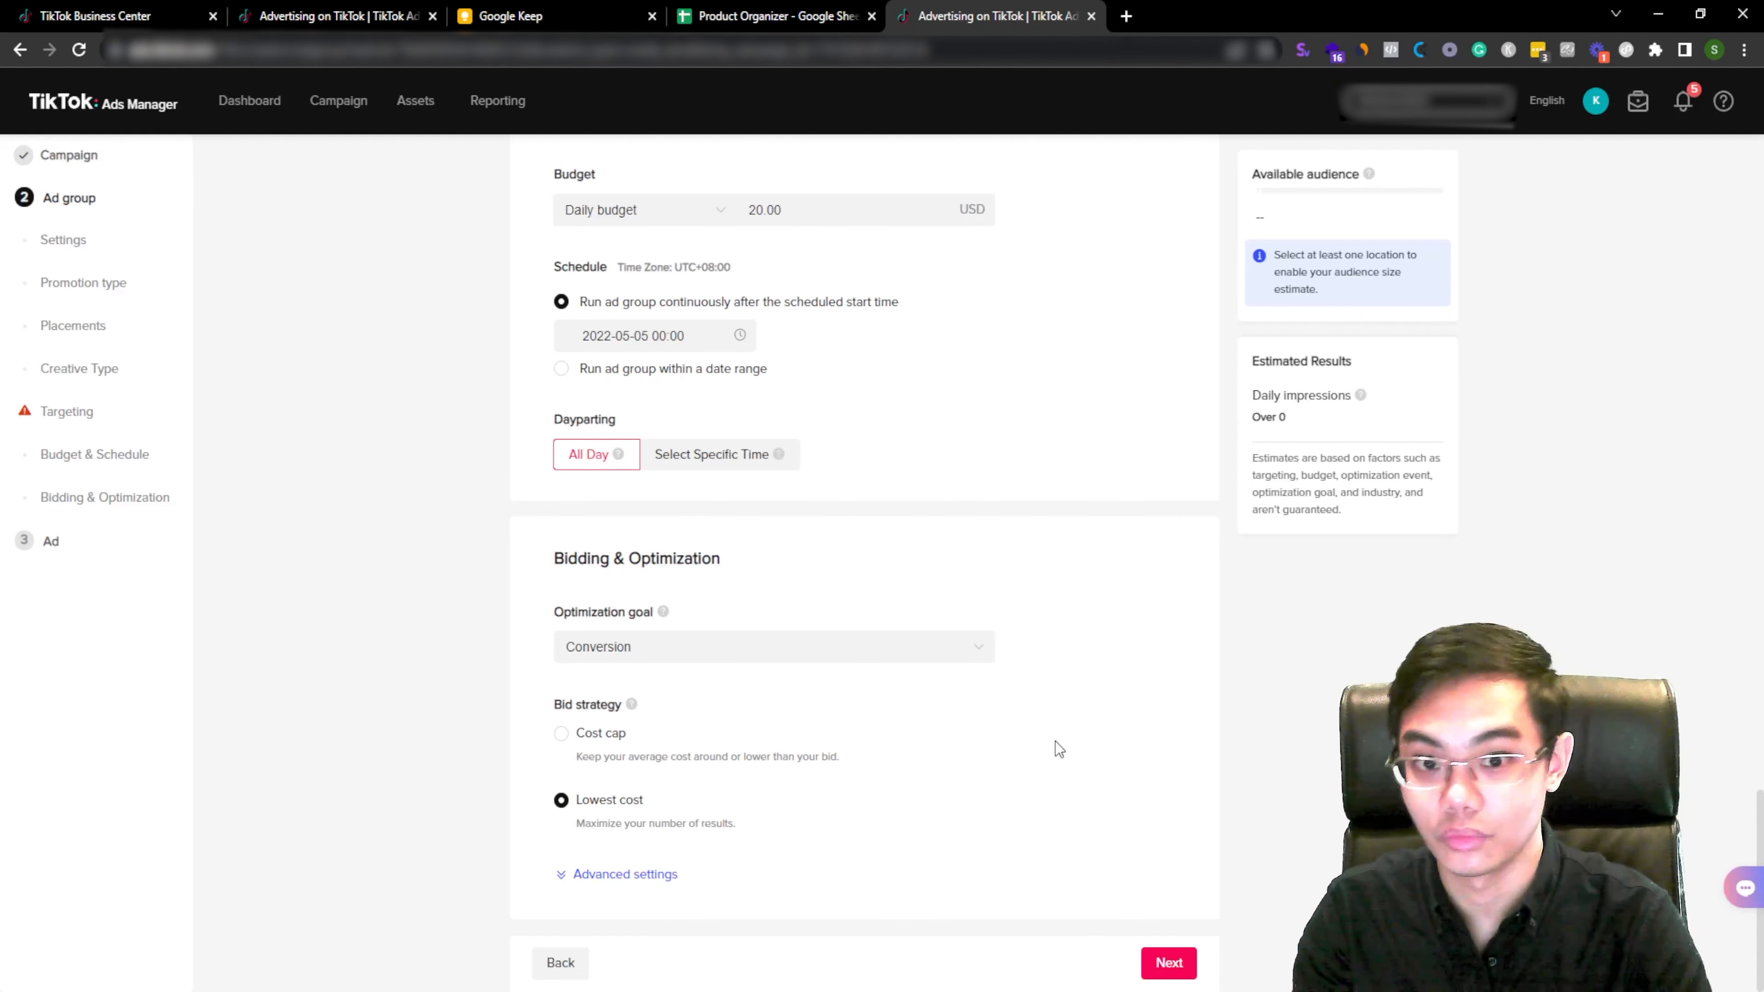
pyautogui.click(1174, 961)
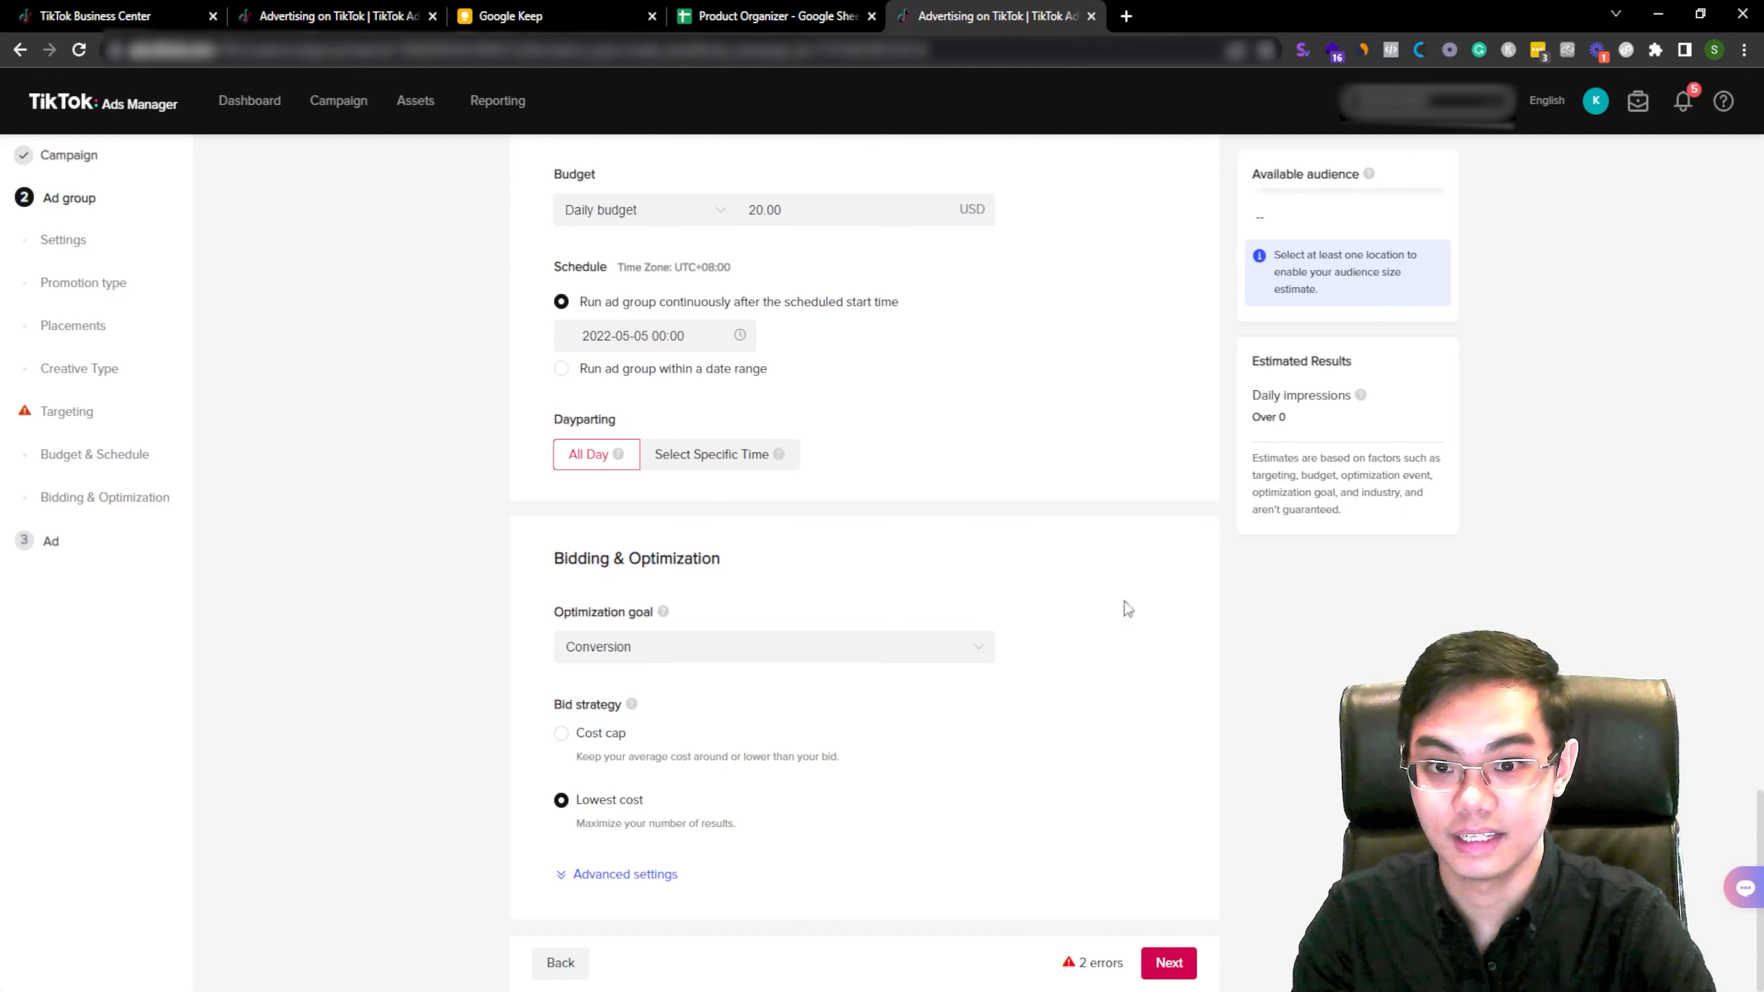